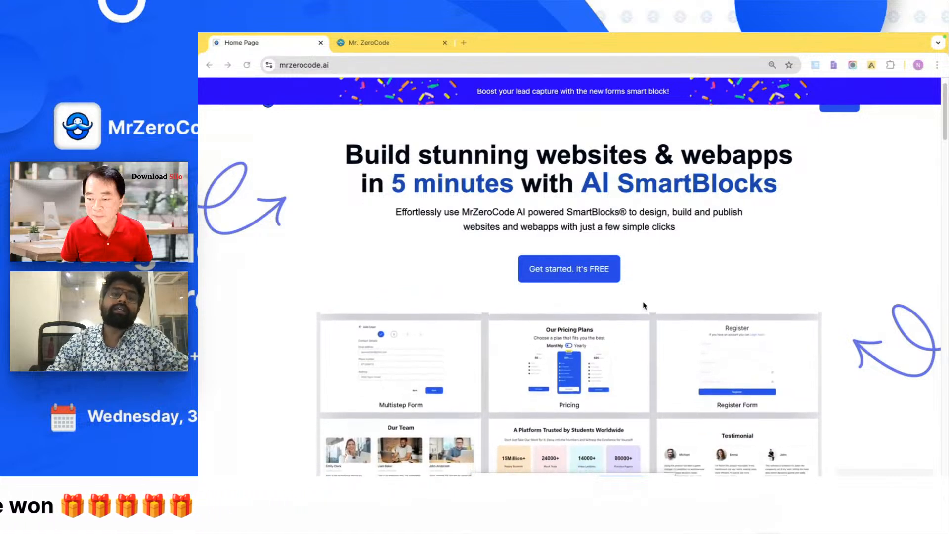
pyautogui.scroll(1, 644, 305)
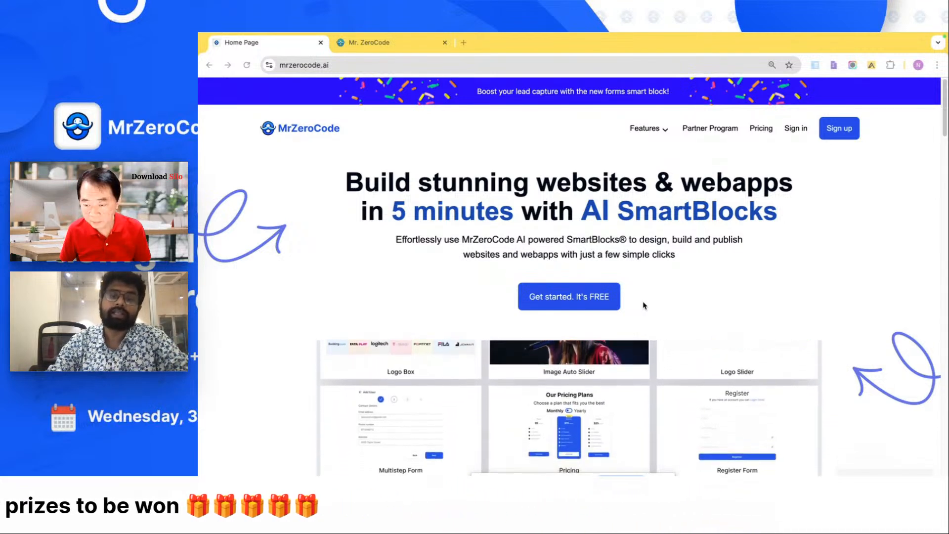
pyautogui.scroll(-1, 644, 305)
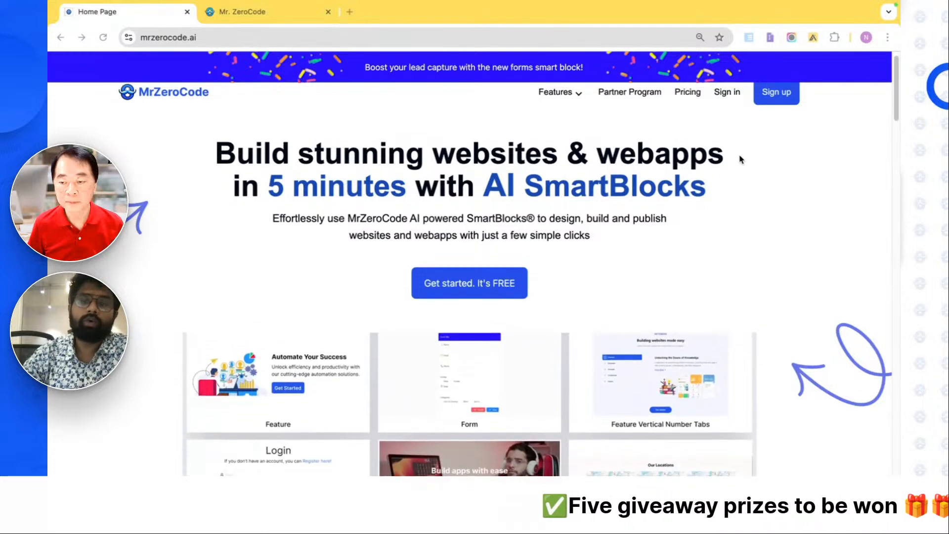
# - Log in to the Mr. ZeroCode builder with the already filled-in e-mail and password
pyautogui.click(261, 12)
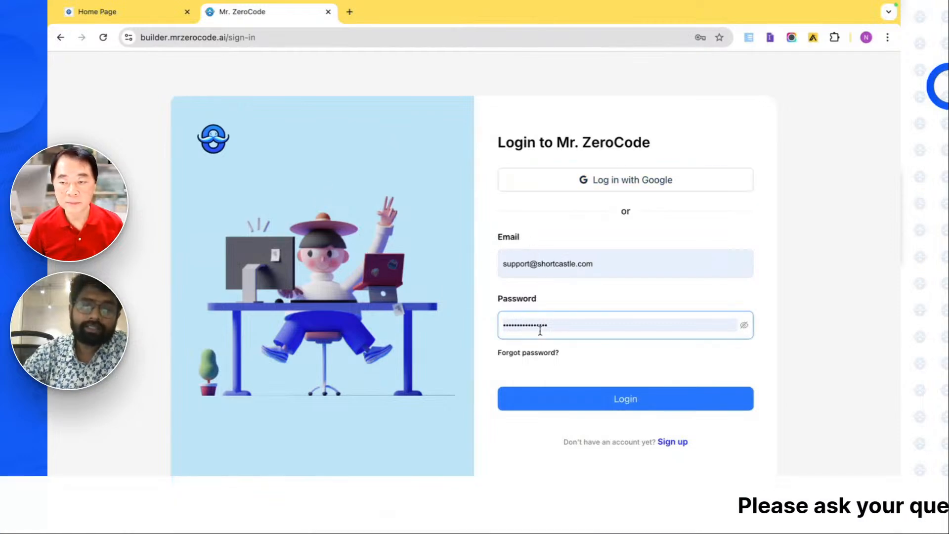
pyautogui.click(568, 398)
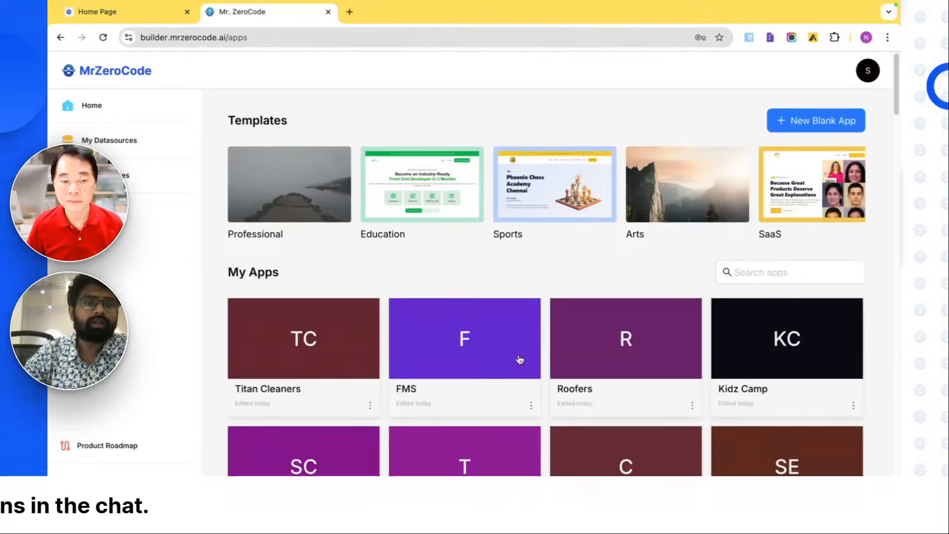
# - Create a new datasource named "Digital Data Content" under My Datasources
pyautogui.scroll(-1, 520, 359)
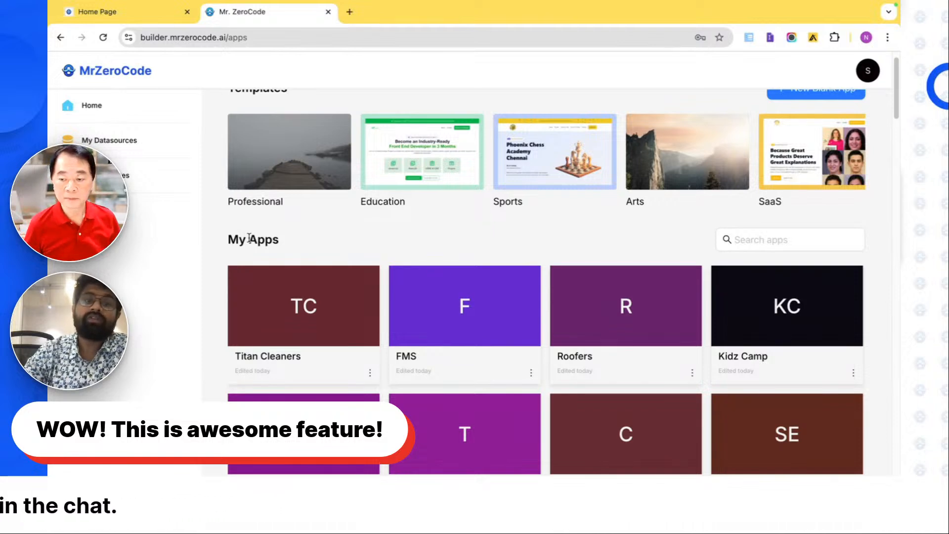
pyautogui.click(112, 143)
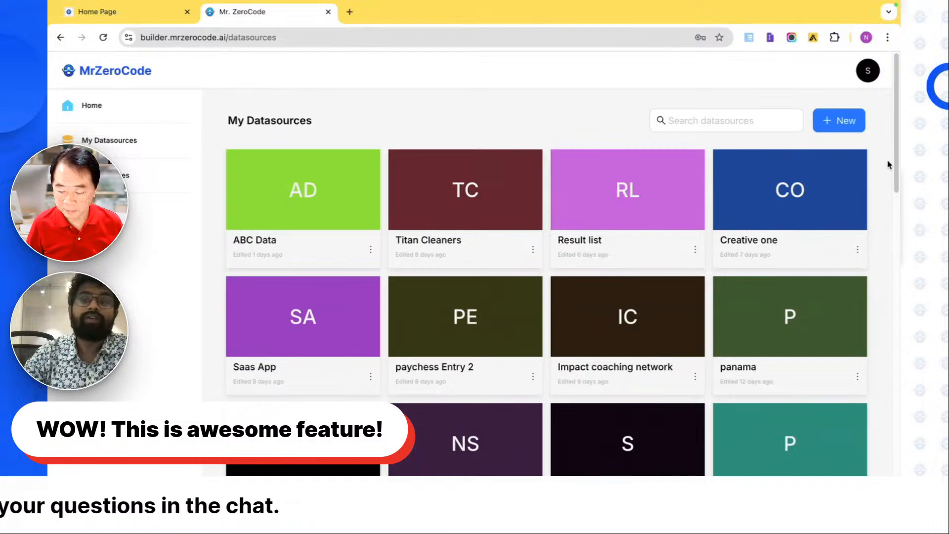
pyautogui.click(849, 127)
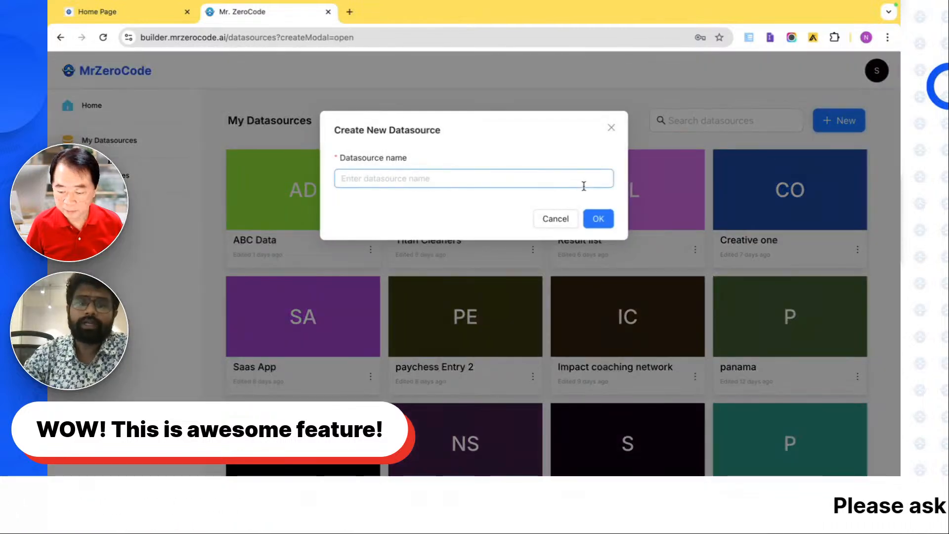
pyautogui.click(584, 186)
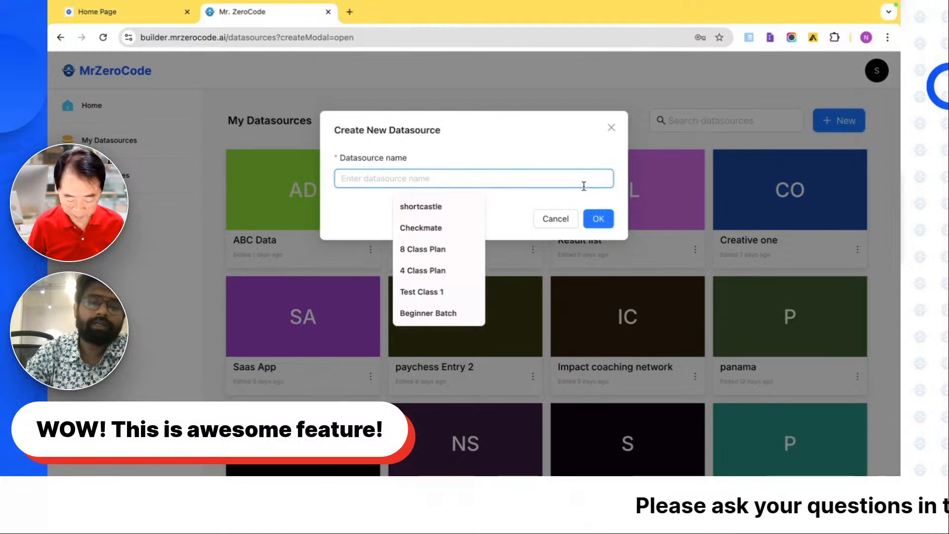
pyautogui.write('Digita')
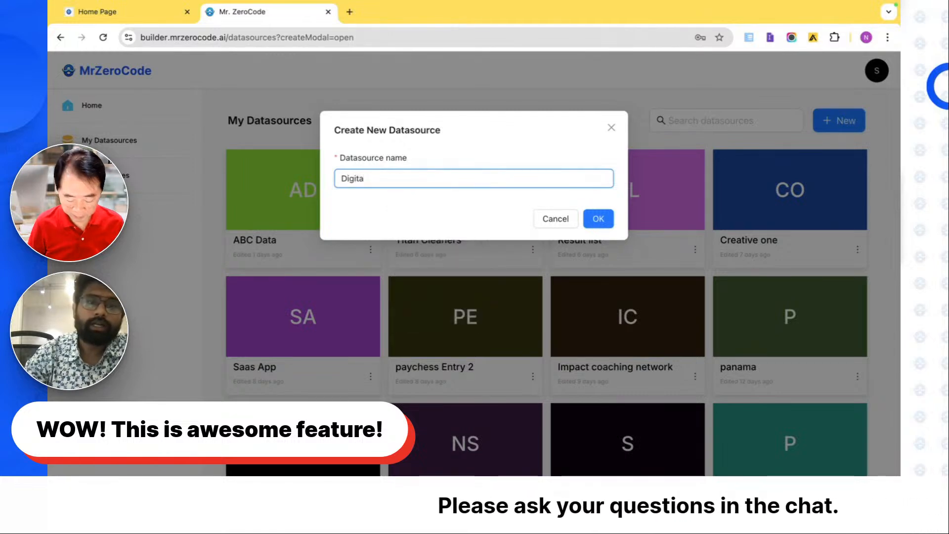
pyautogui.write('l Data')
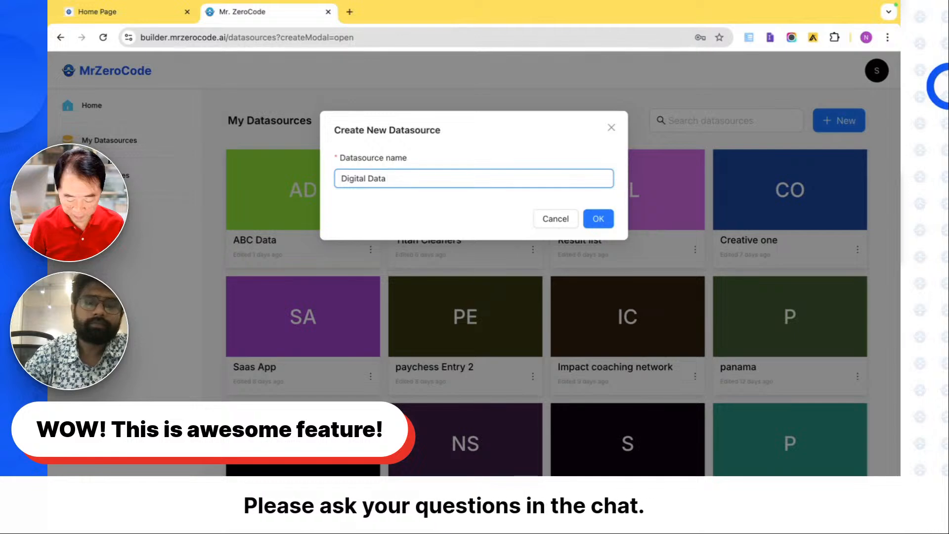
pyautogui.write(' Content')
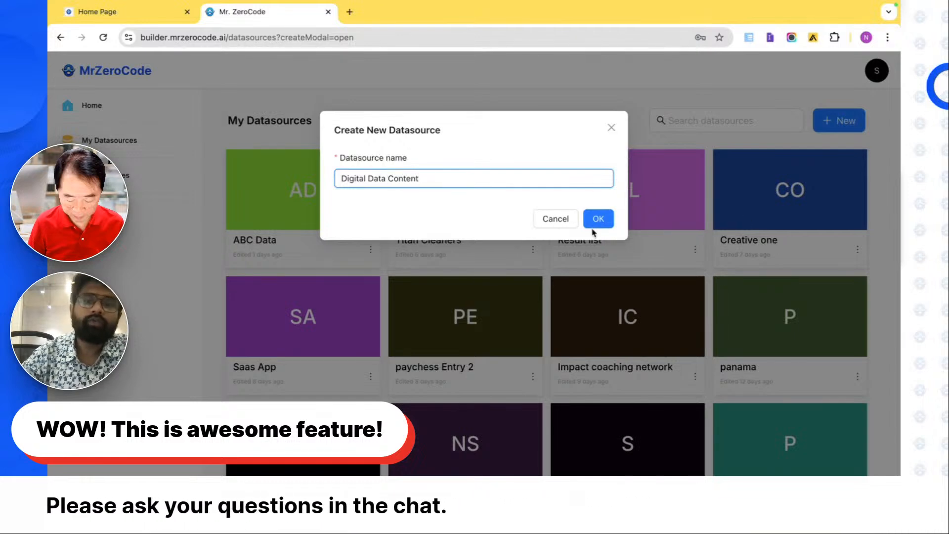
pyautogui.click(596, 221)
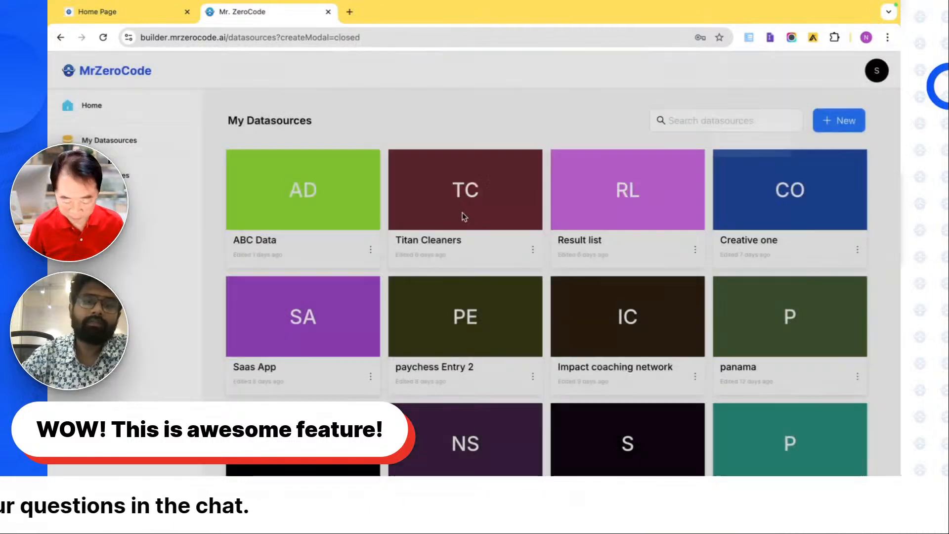
# - Open the Digital Data Content datasource and create a table named "Registeration" in it, leaving its type empty
pyautogui.scroll(-20, 504, 327)
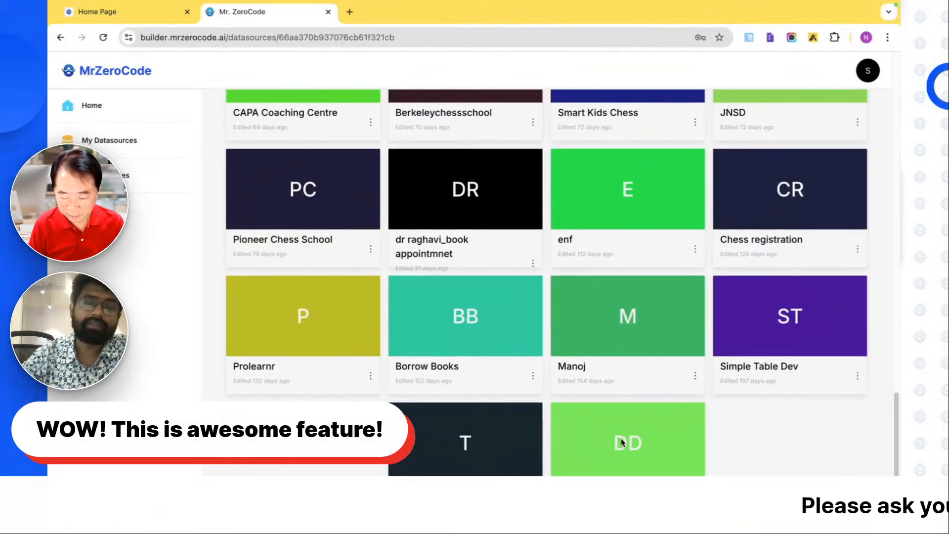
pyautogui.click(623, 443)
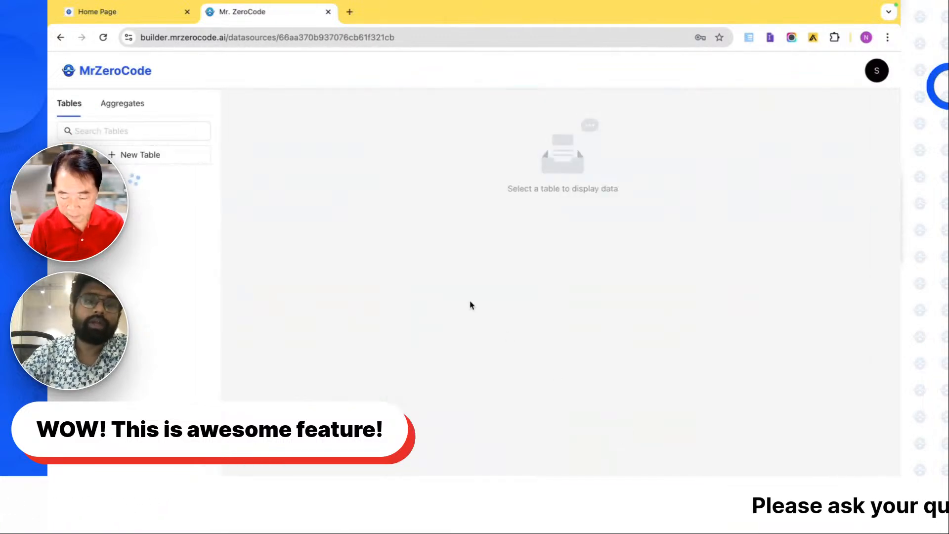
pyautogui.click(180, 159)
pyautogui.click(360, 181)
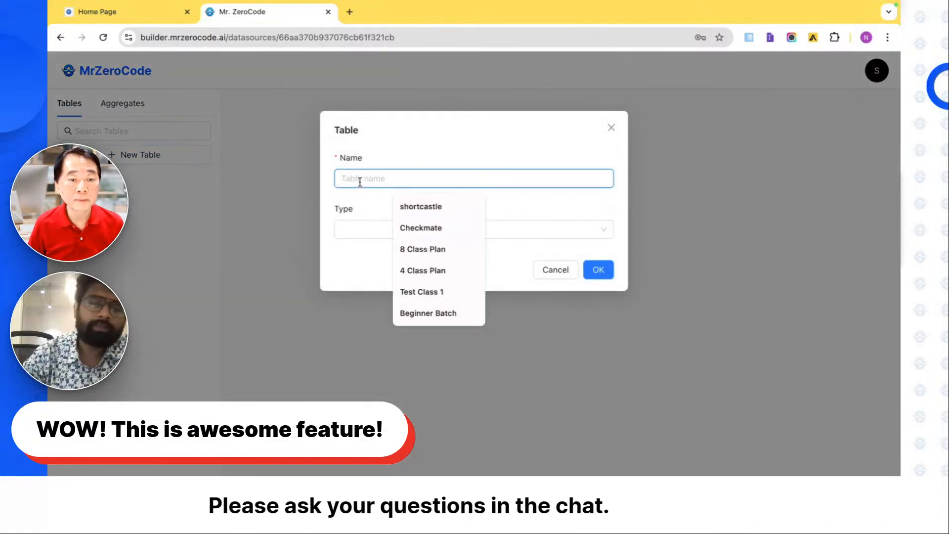
pyautogui.write('Us')
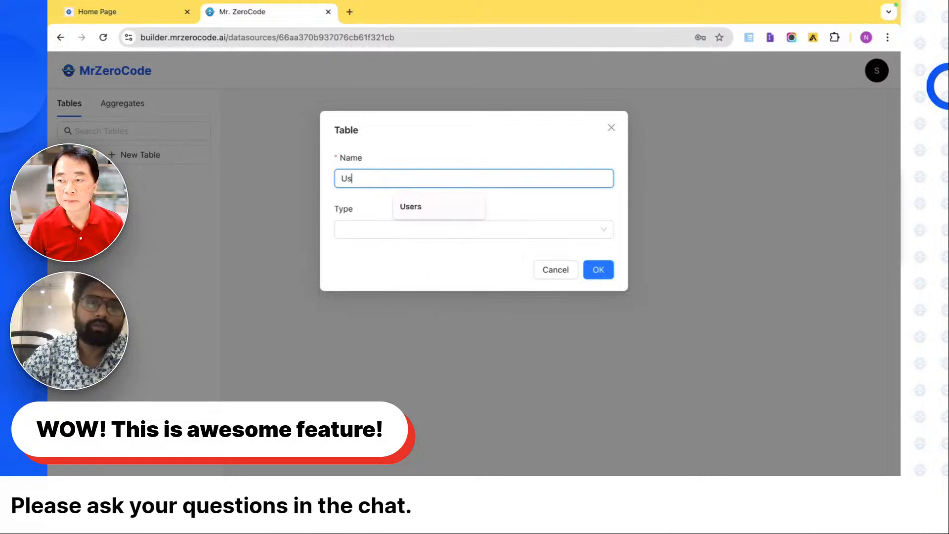
pyautogui.write('eRegisteration')
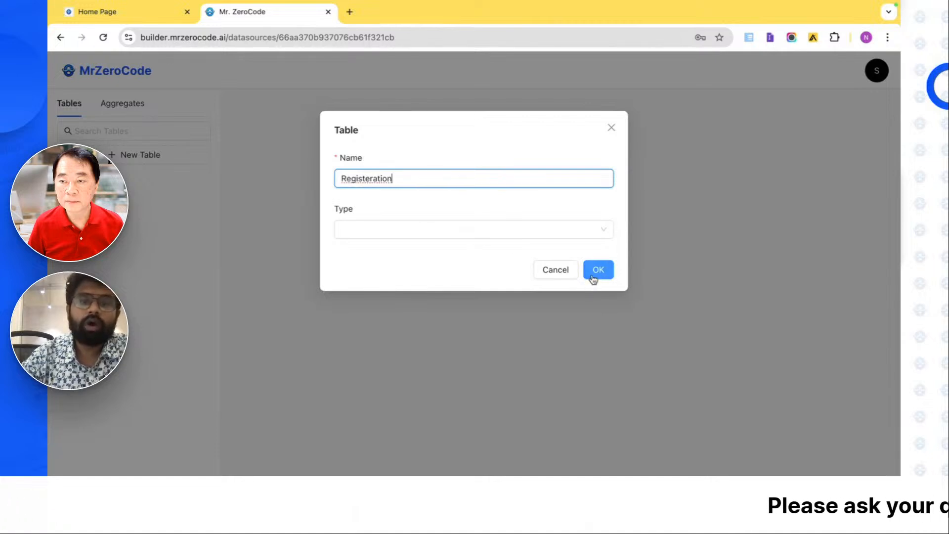
pyautogui.click(594, 279)
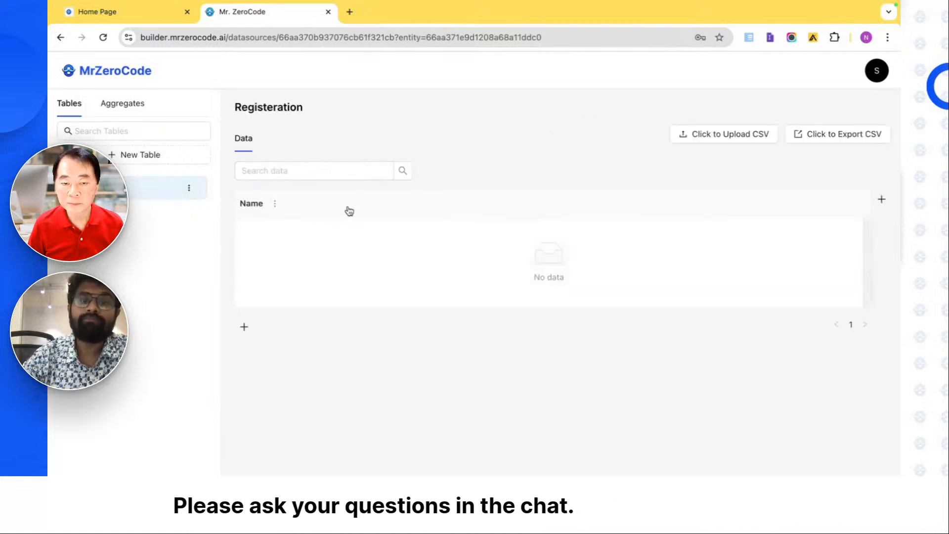
# - Review the column types that can be added to the Registeration table and return to the apps overview
pyautogui.click(883, 200)
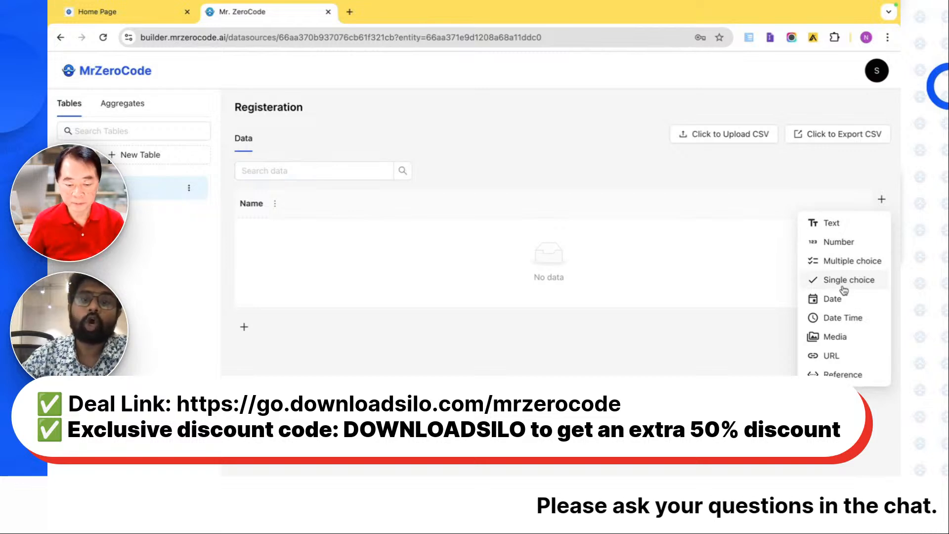
pyautogui.click(106, 79)
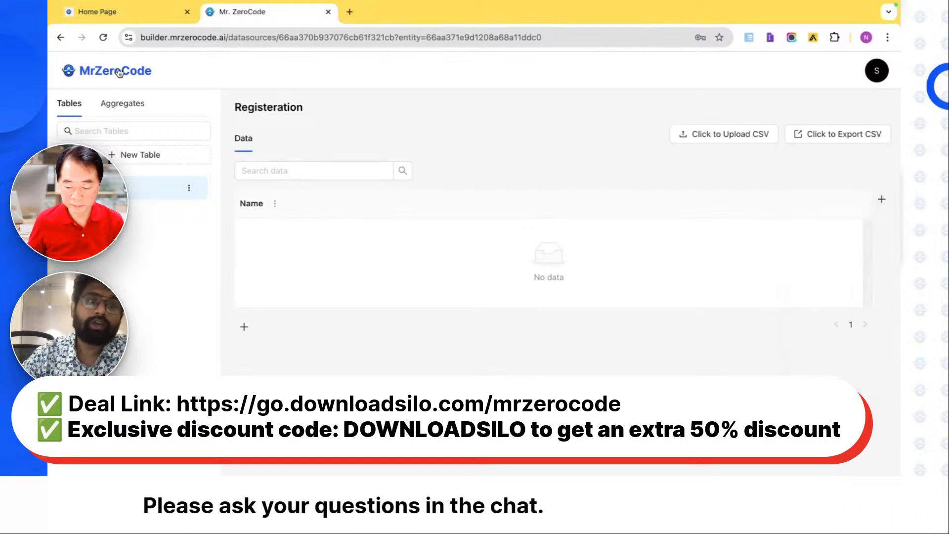
pyautogui.click(121, 72)
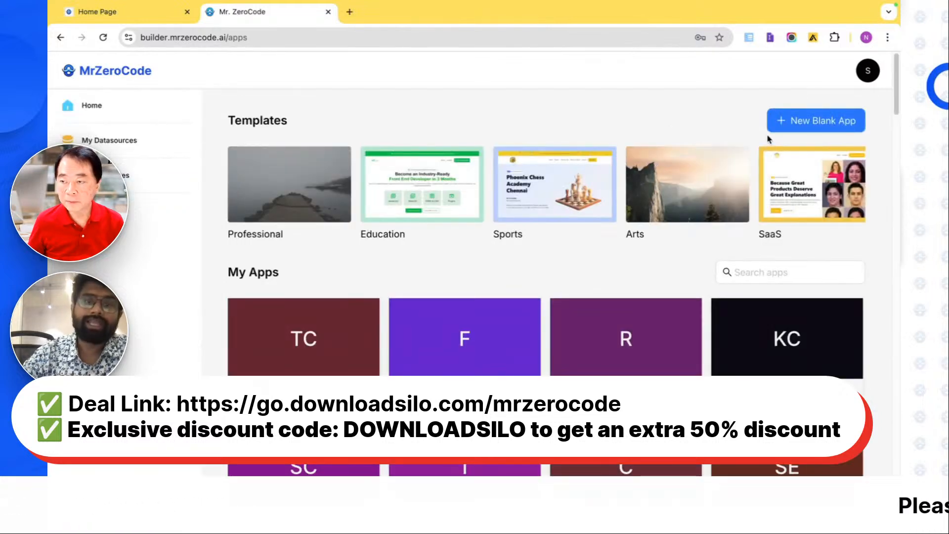
# - View the Sports app templates and close the template chooser without picking one
pyautogui.click(593, 203)
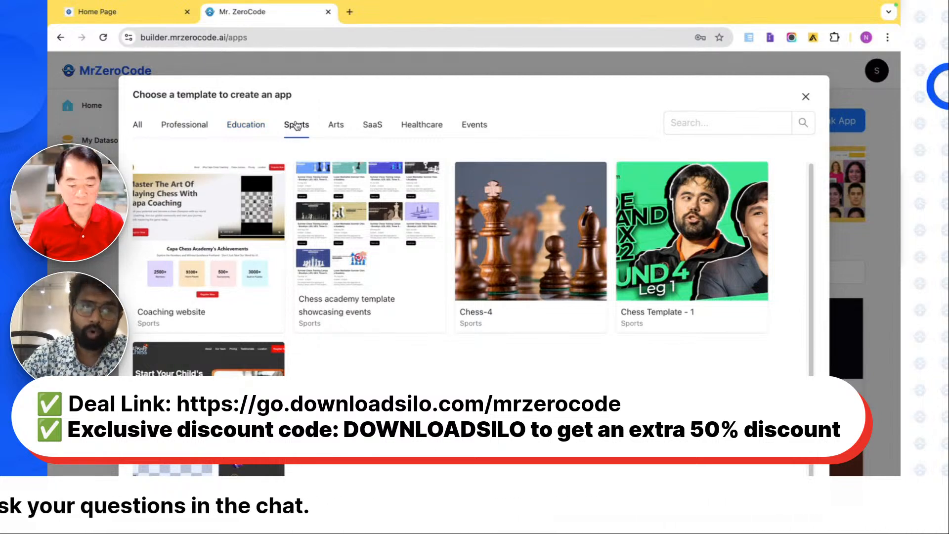
pyautogui.click(806, 98)
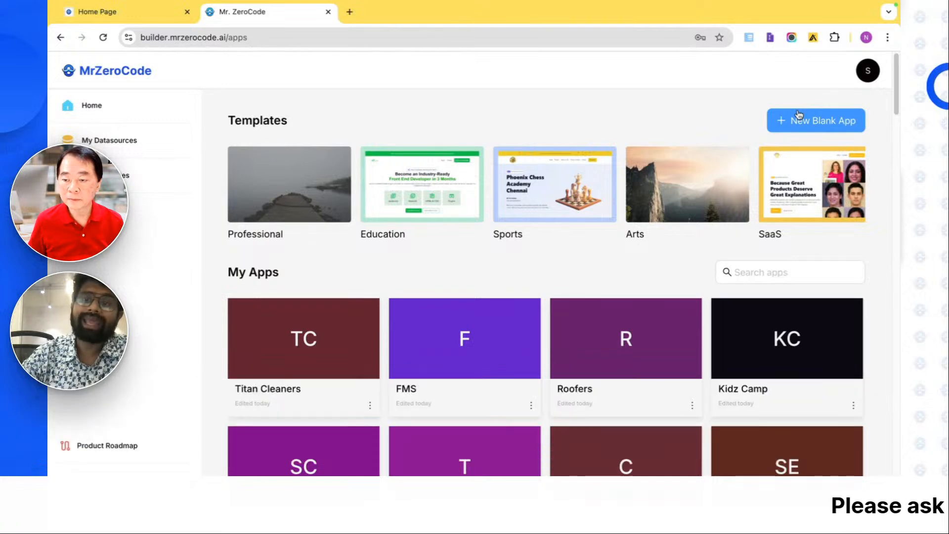
# - Create a new blank app named "Digital Content"
pyautogui.click(799, 119)
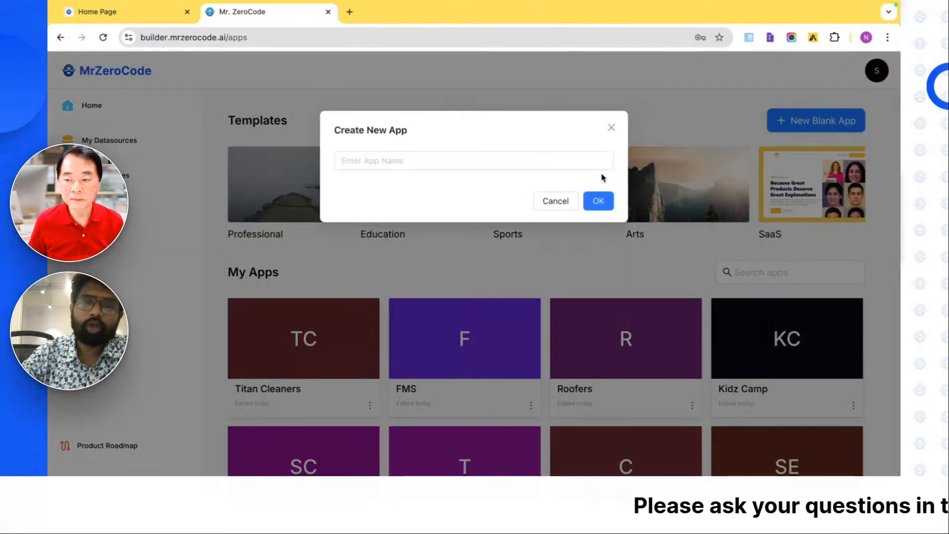
pyautogui.click(571, 164)
pyautogui.write('Dig')
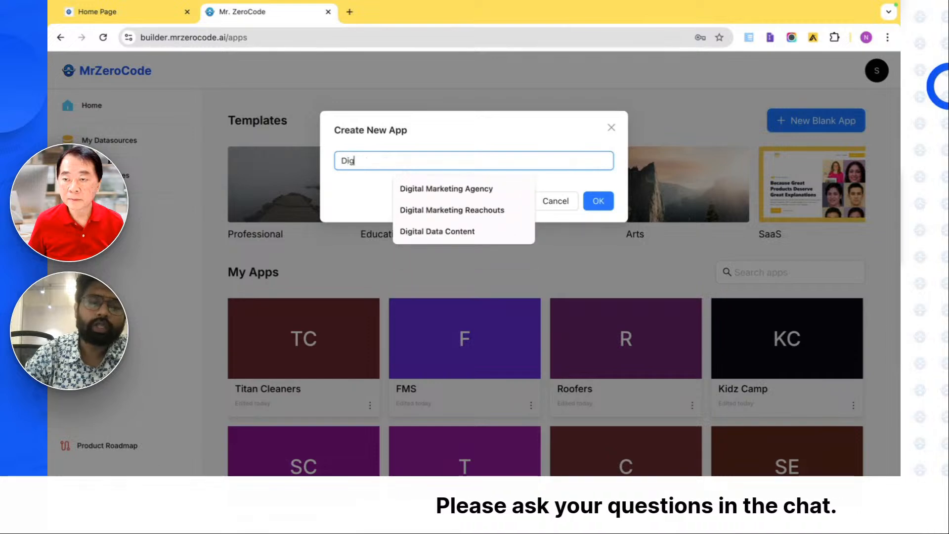
pyautogui.write('itak C')
pyautogui.press('BackSpace')
pyautogui.press('BackSpace')
pyautogui.press('BackSpace')
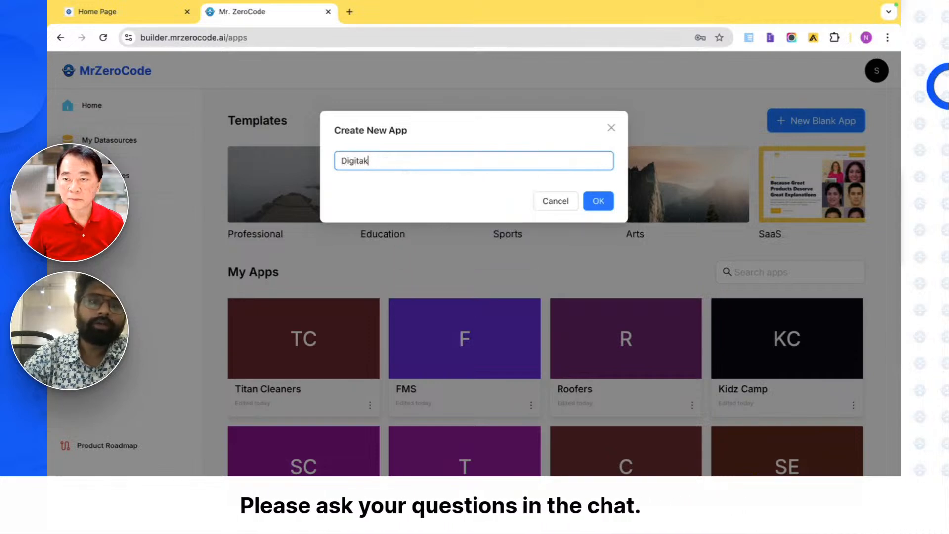
pyautogui.write('l C')
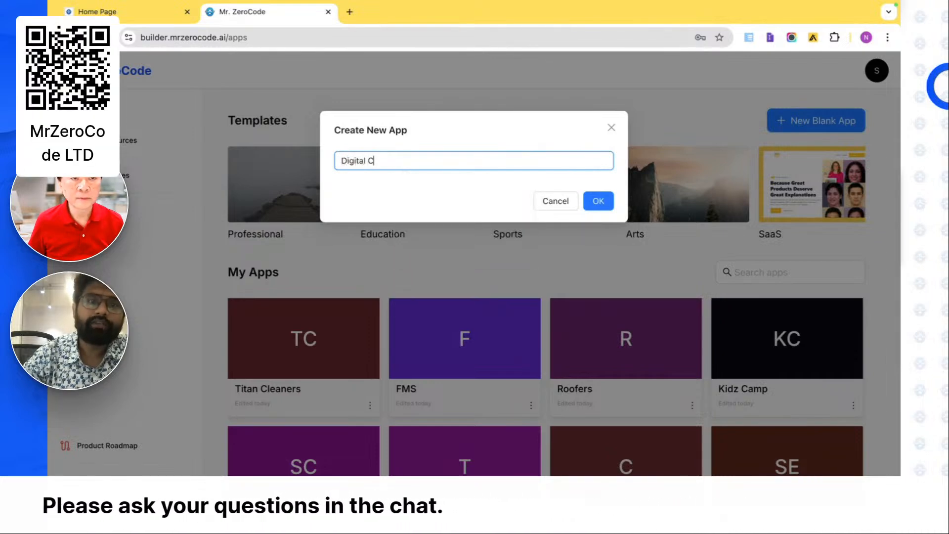
pyautogui.write('ontent')
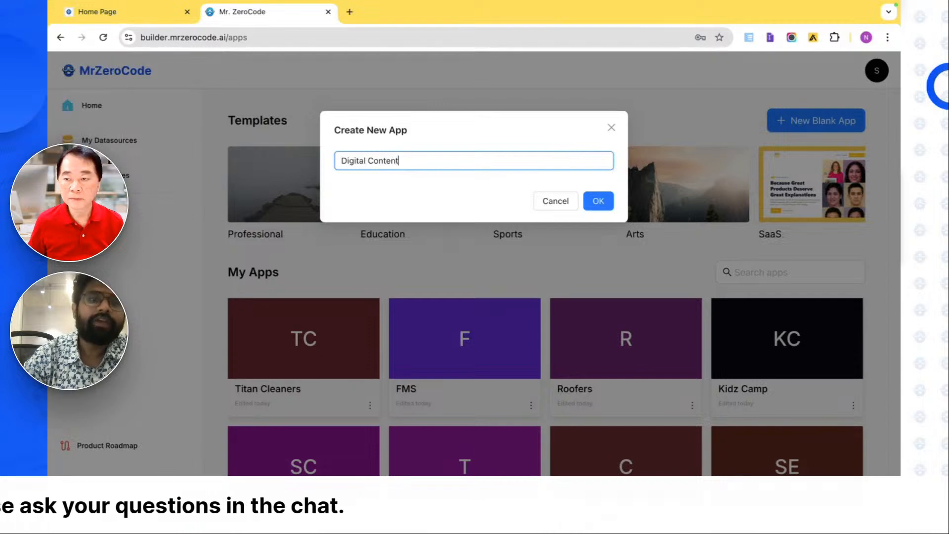
pyautogui.click(600, 201)
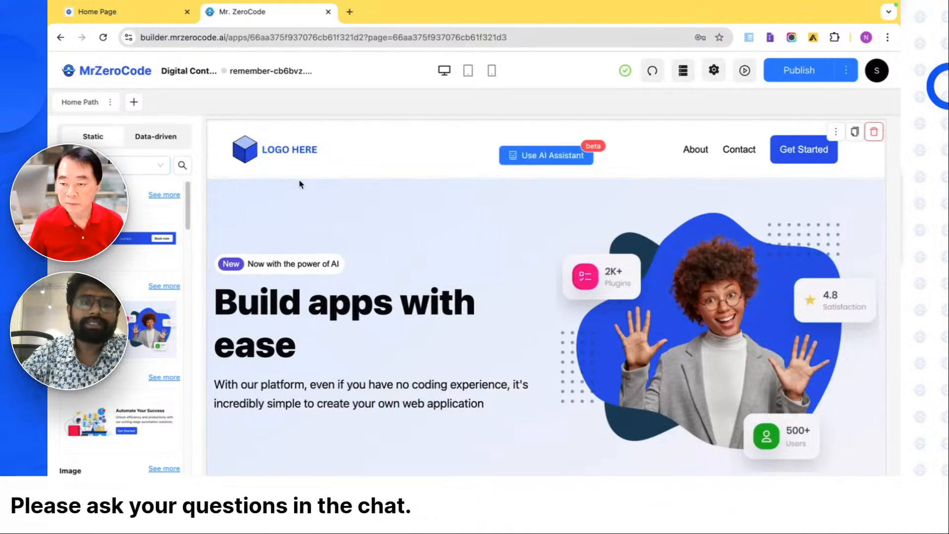
# - Browse the library of static blocks and the data-driven blocks available for the page
pyautogui.moveTo(318, 212)
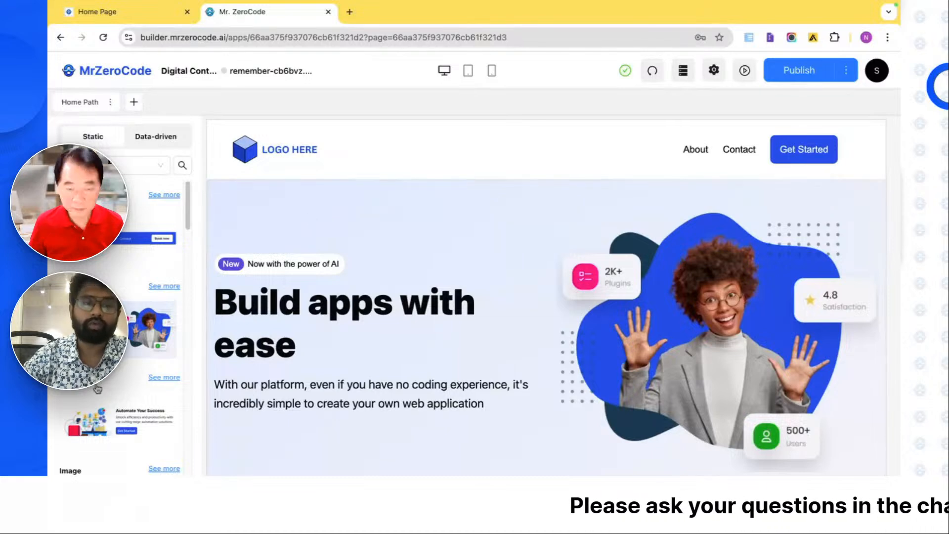
pyautogui.scroll(-1, 149, 322)
pyautogui.scroll(-3, 149, 322)
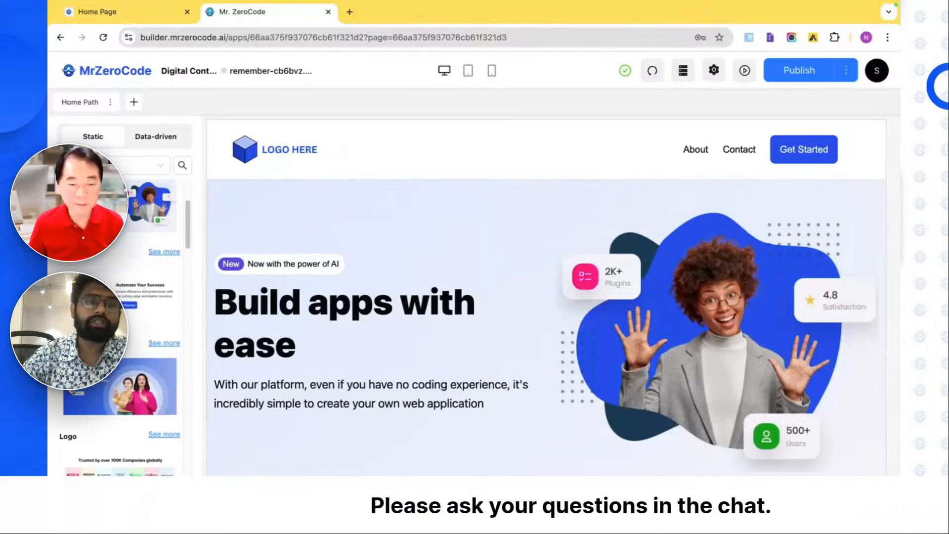
pyautogui.scroll(-1, 124, 322)
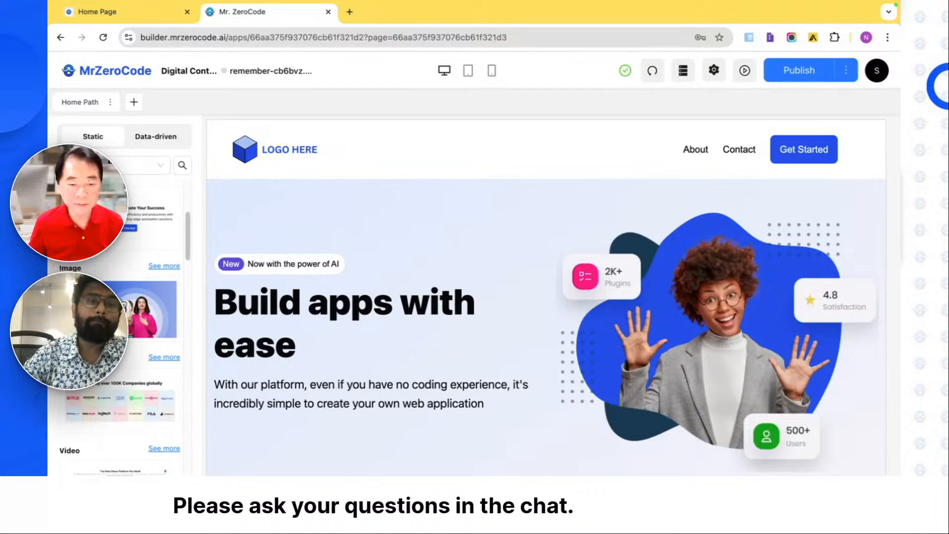
pyautogui.click(165, 141)
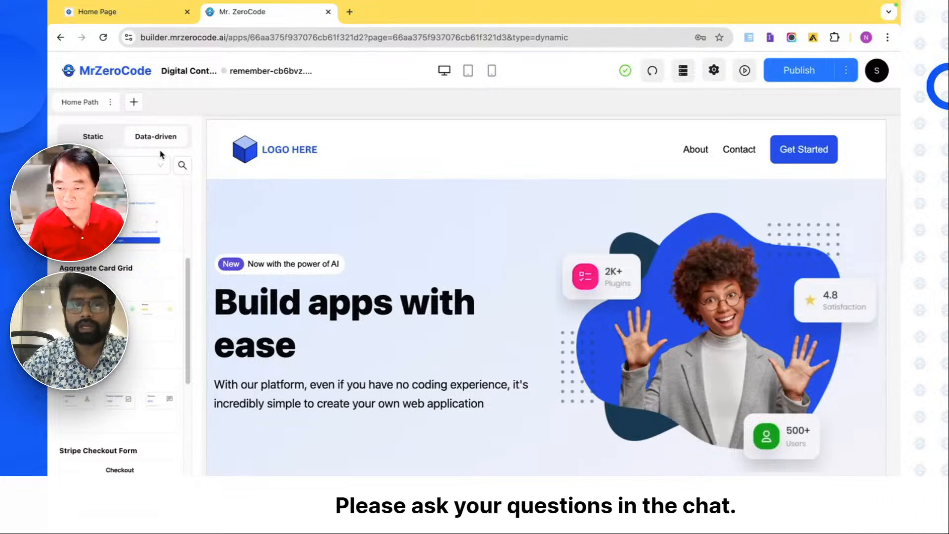
pyautogui.scroll(4, 137, 257)
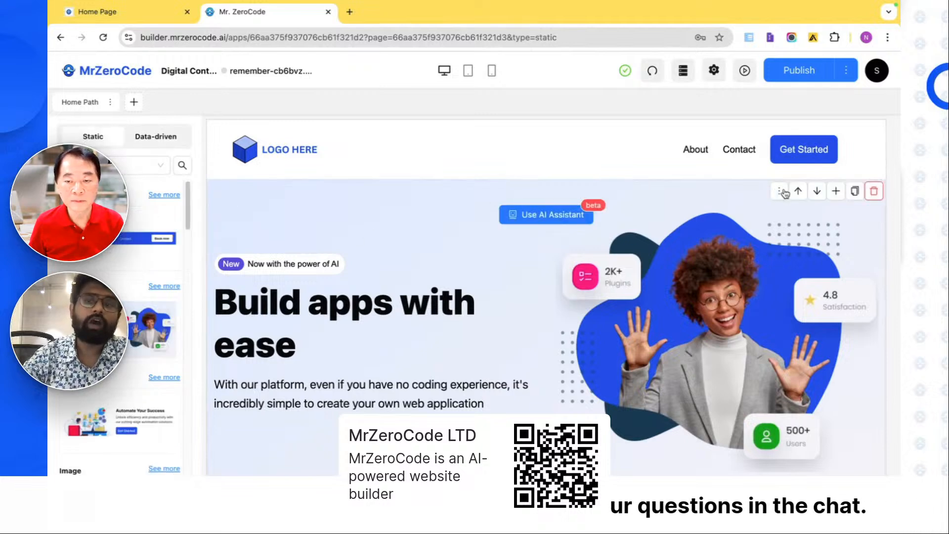
# - Delete the "Build apps with ease" hero block below the header on the home page
pyautogui.click(874, 191)
pyautogui.click(875, 190)
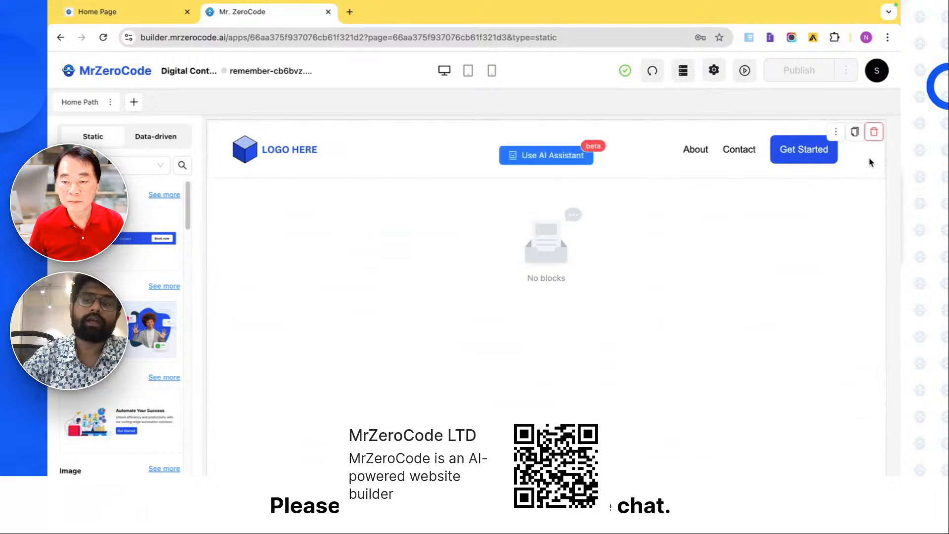
# - Delete the header block from the home page and check the empty page in the mobile and desktop previews
pyautogui.click(874, 132)
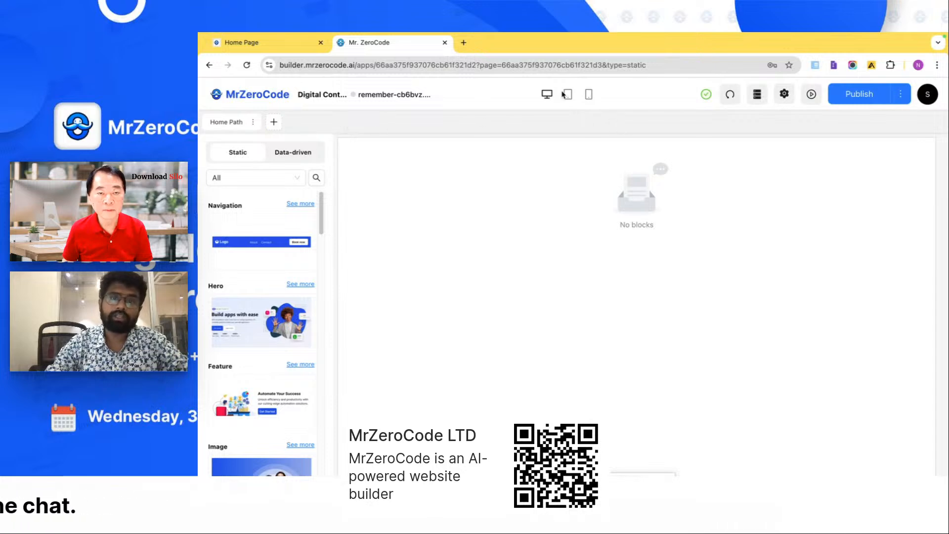
pyautogui.click(590, 95)
pyautogui.click(547, 96)
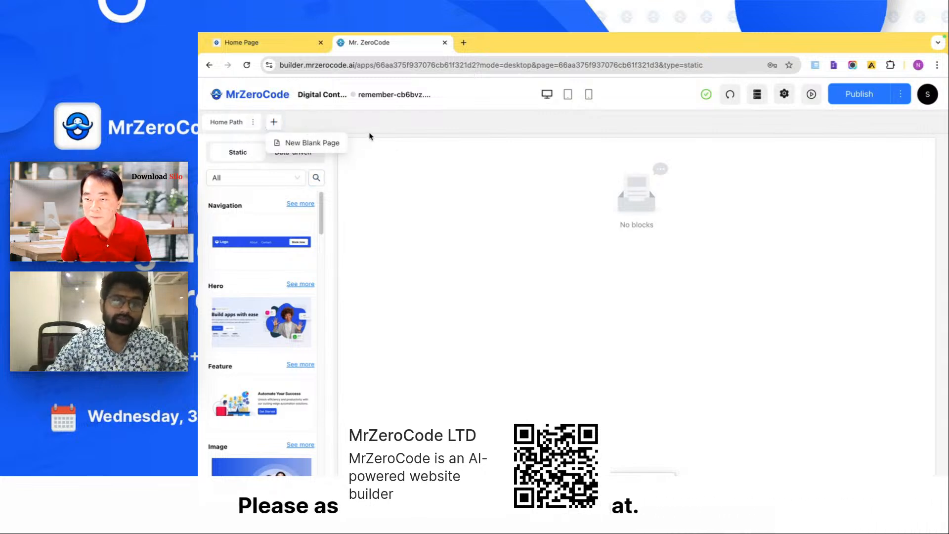
# - Review the name, visibility, path and SEO fields of the new blank page form and close it without creating a page
pyautogui.click(336, 143)
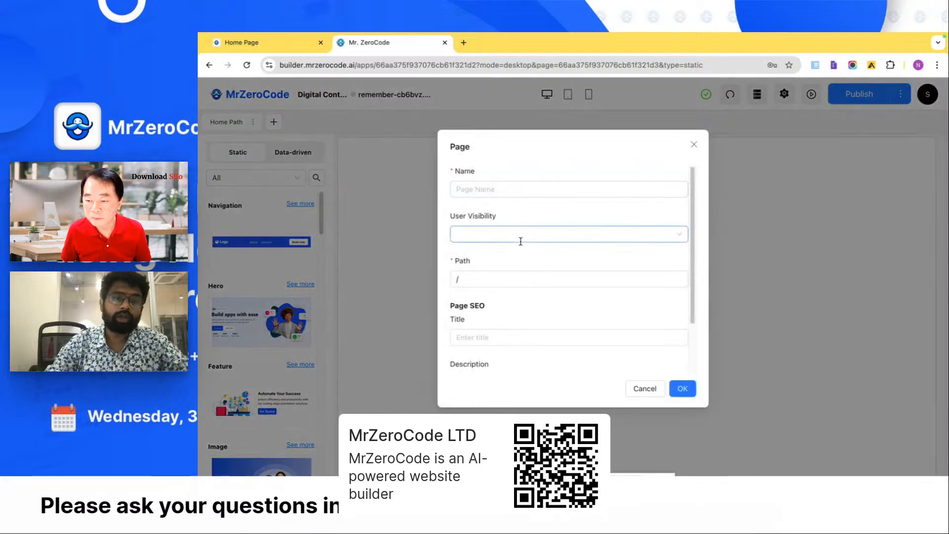
pyautogui.scroll(-2, 521, 242)
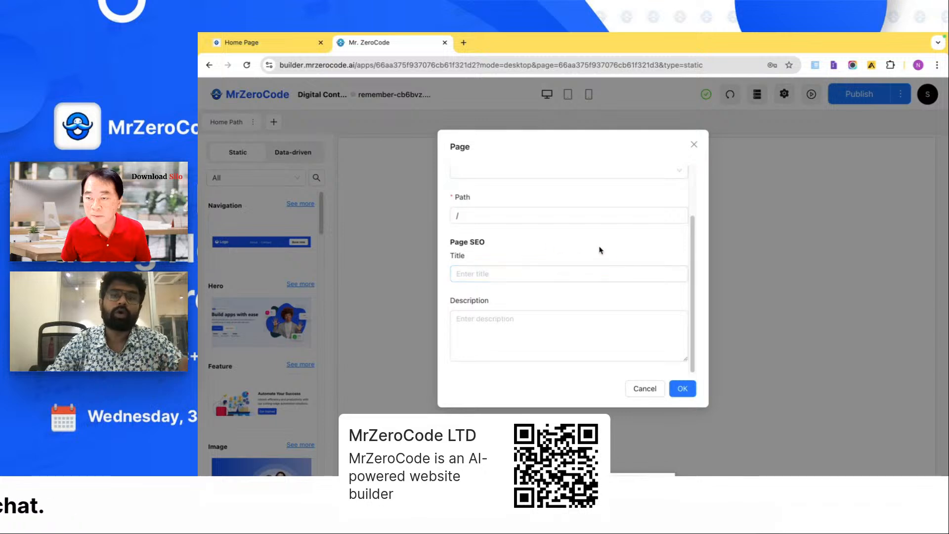
pyautogui.click(693, 145)
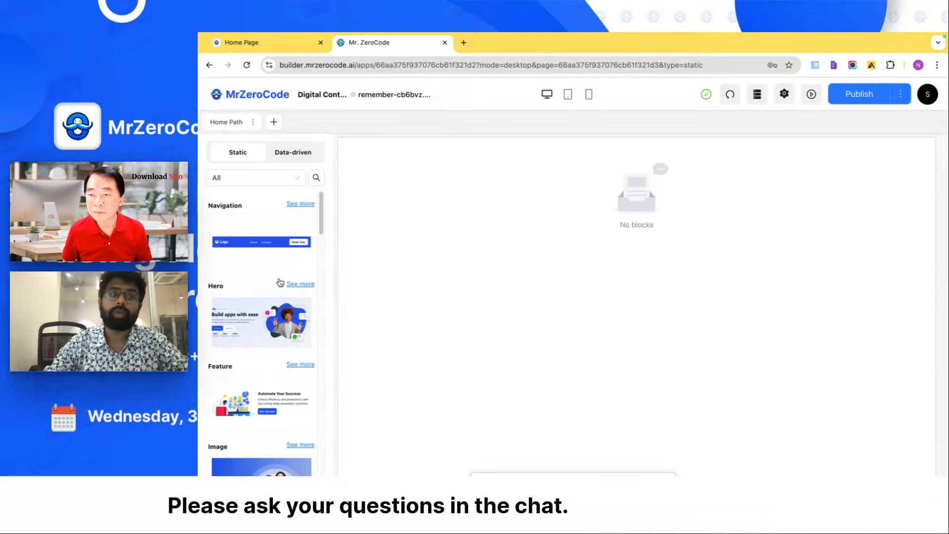
# - Add the Mega Menu block from the static Navigation blocks to the home page
pyautogui.click(292, 205)
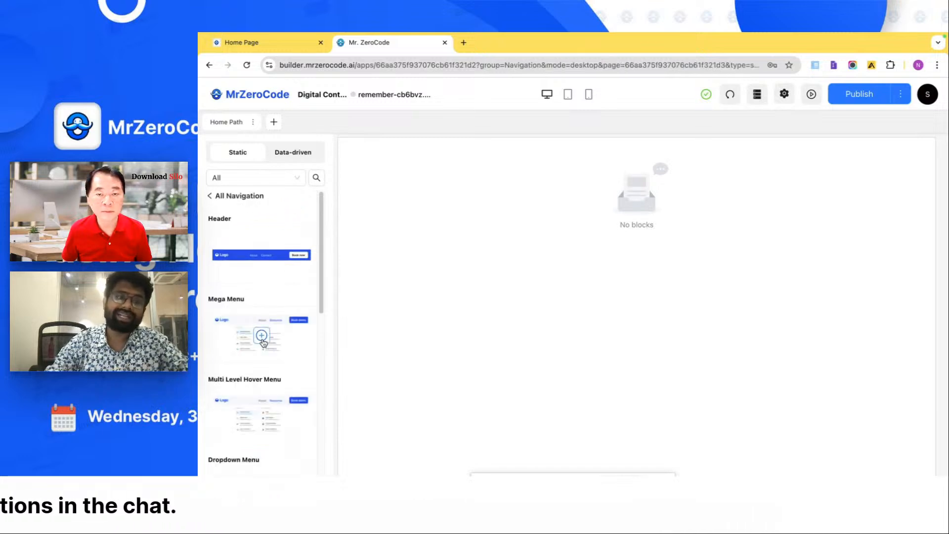
pyautogui.scroll(-1, 263, 344)
pyautogui.scroll(1, 263, 343)
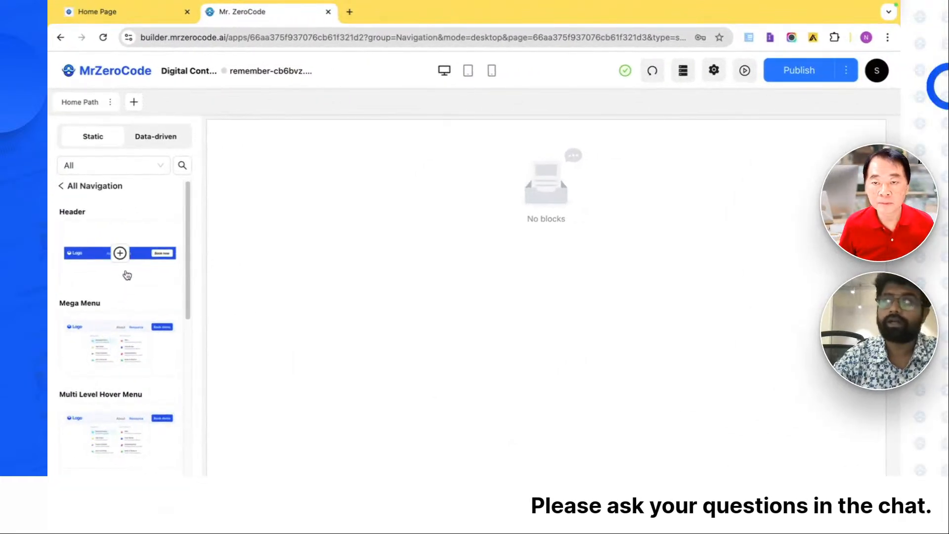
pyautogui.scroll(-1, 121, 341)
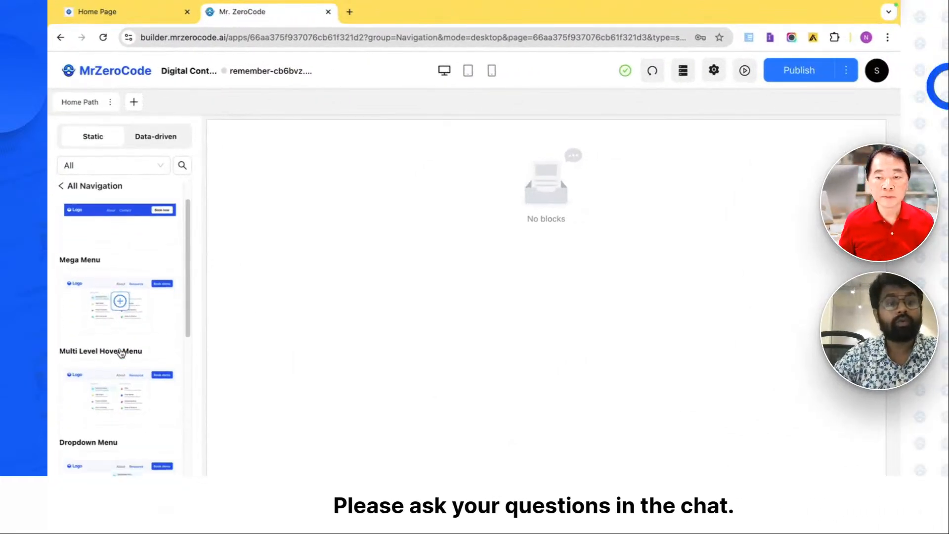
pyautogui.scroll(-1, 121, 352)
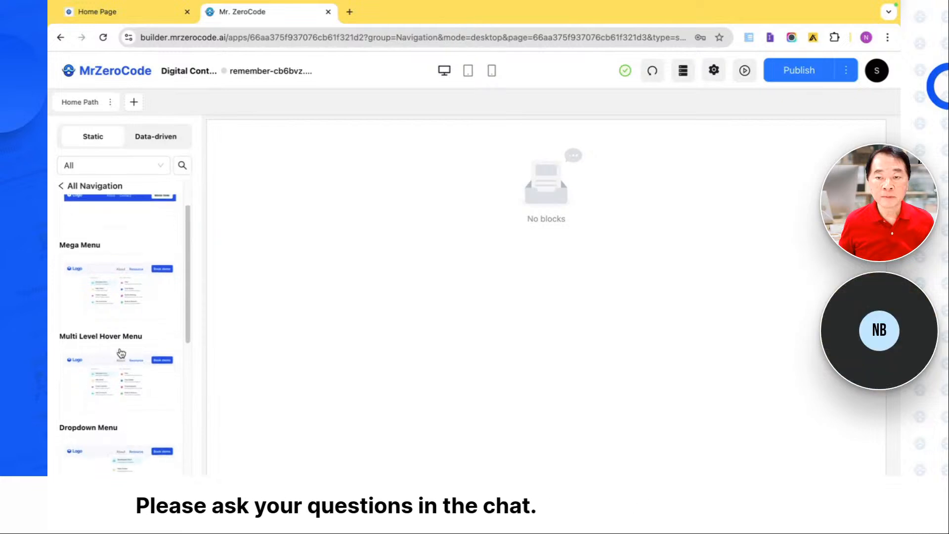
pyautogui.click(120, 287)
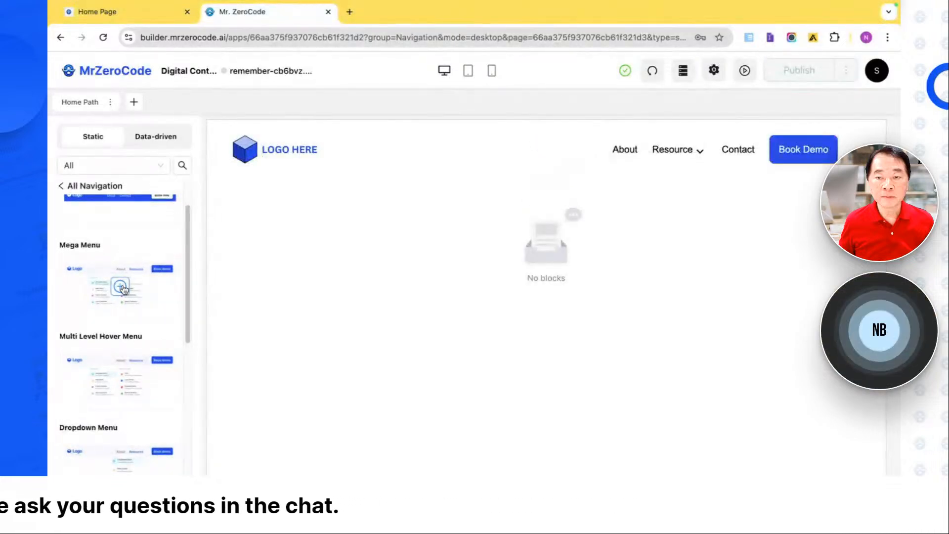
# - Browse the static Hero blocks and add the Centered Hero block below the navigation menu
pyautogui.click(110, 191)
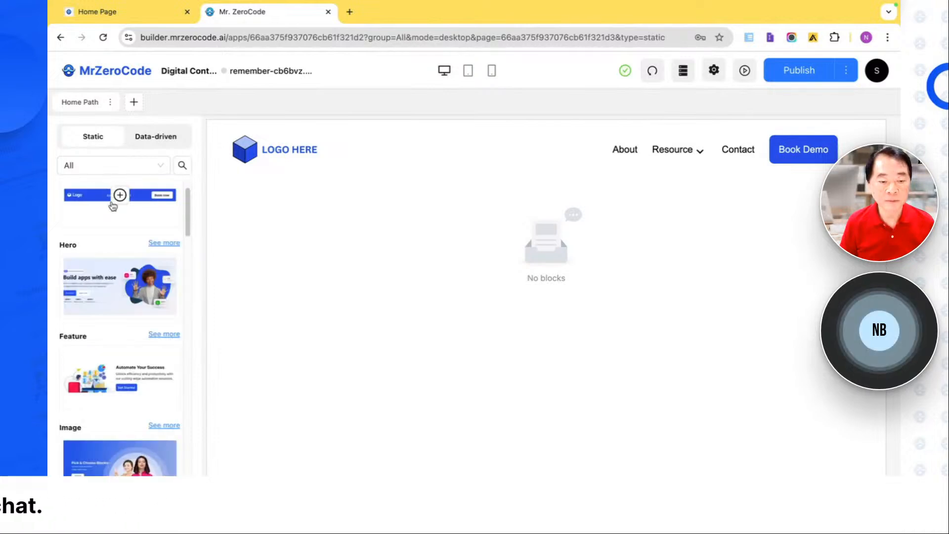
pyautogui.click(161, 244)
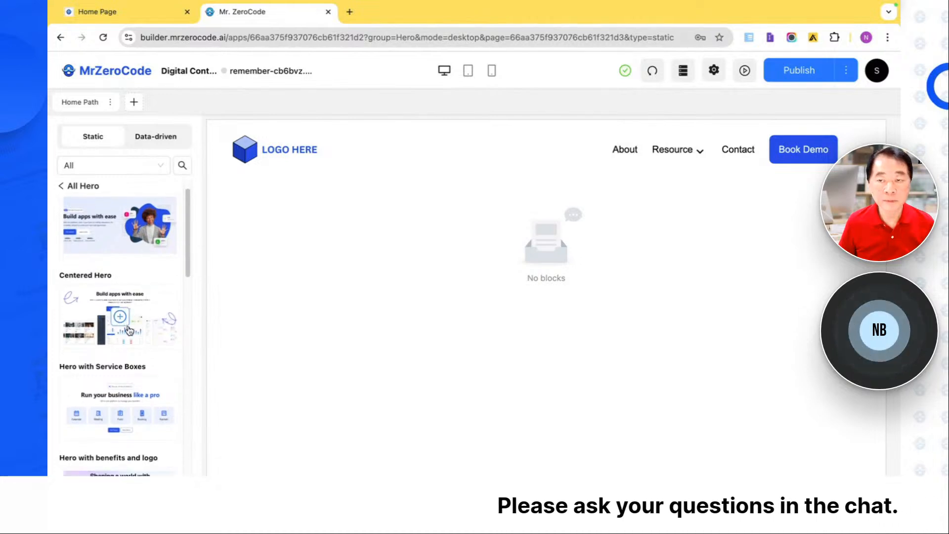
pyautogui.scroll(-2, 124, 323)
pyautogui.scroll(3, 121, 341)
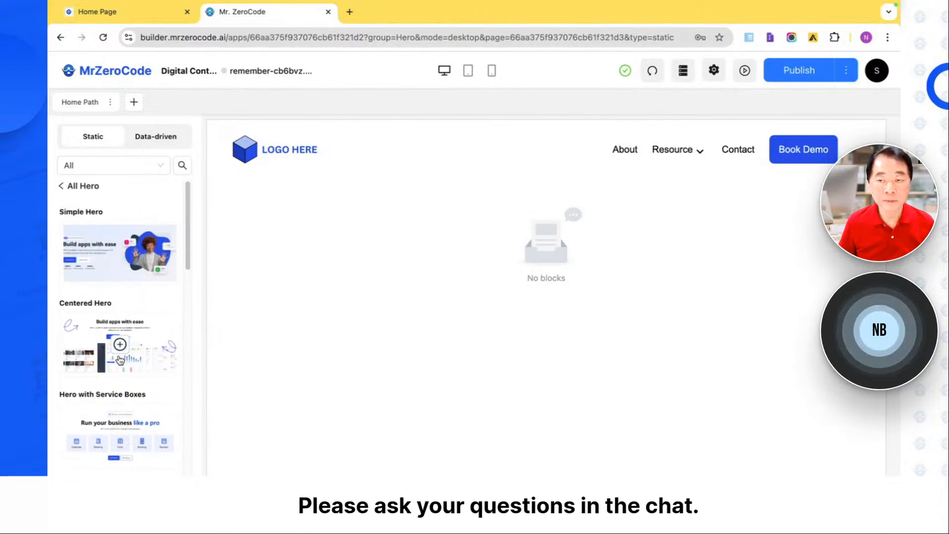
pyautogui.scroll(-1, 120, 359)
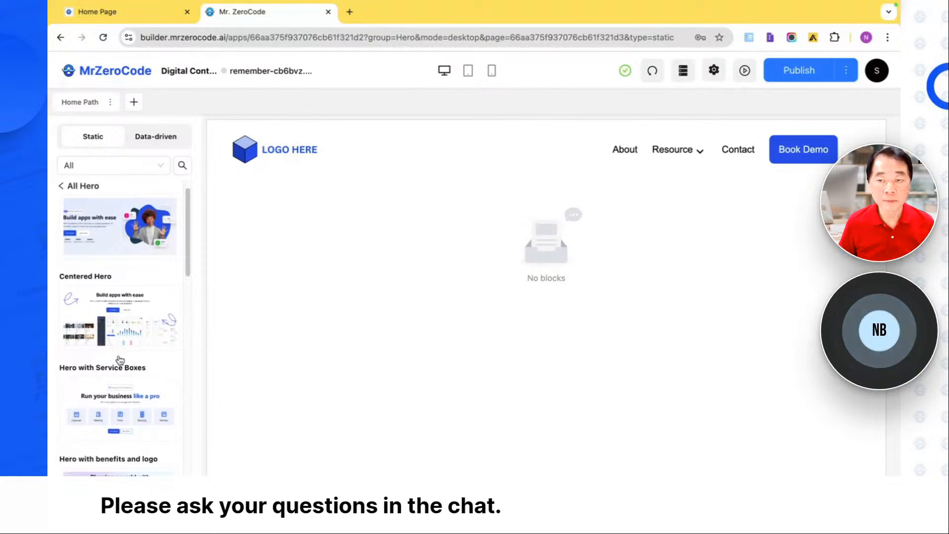
pyautogui.scroll(-3, 120, 360)
pyautogui.scroll(-5, 118, 360)
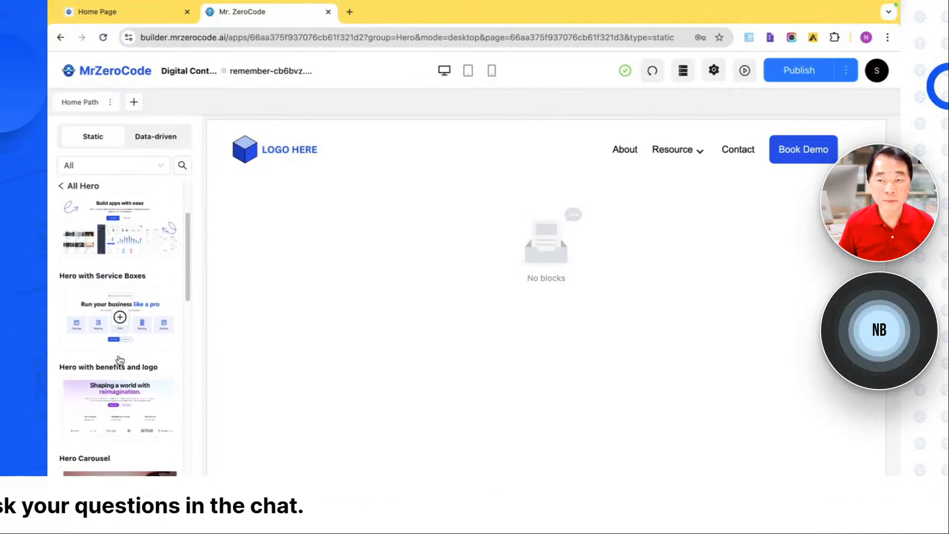
pyautogui.scroll(-7, 120, 360)
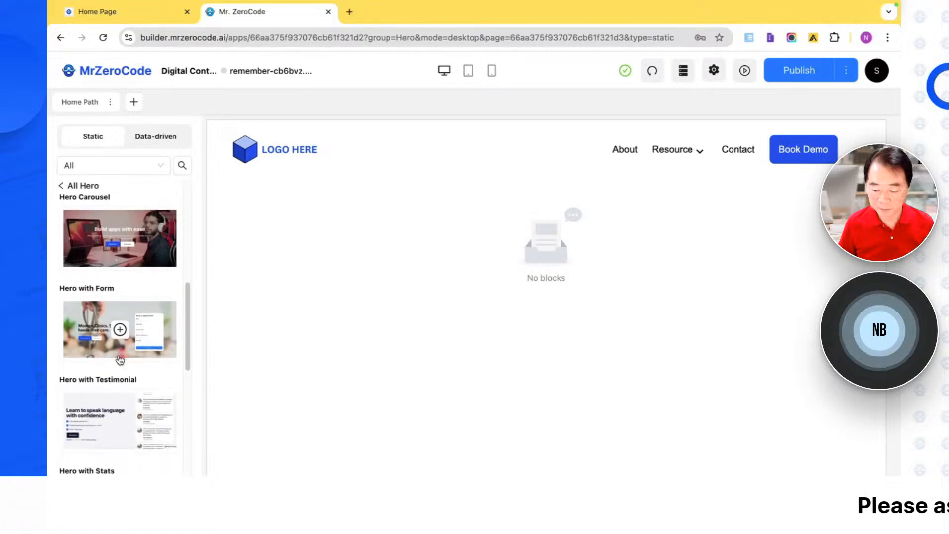
pyautogui.scroll(-2, 120, 360)
pyautogui.scroll(-1, 120, 359)
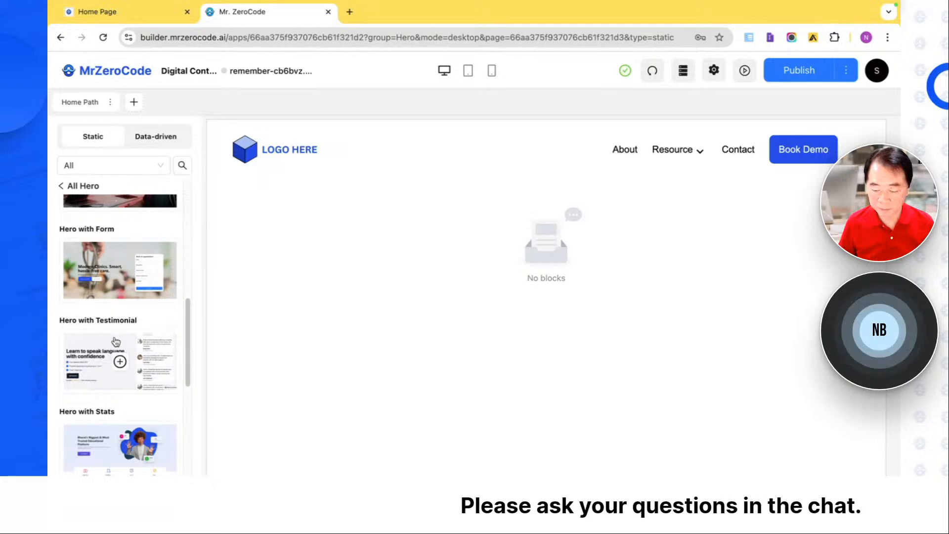
pyautogui.scroll(-2, 116, 328)
pyautogui.scroll(9, 119, 326)
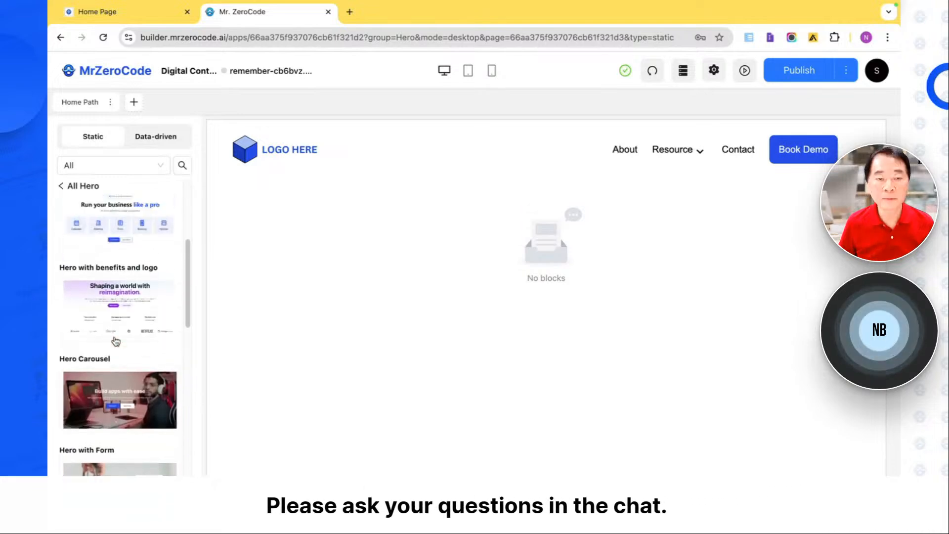
pyautogui.click(121, 298)
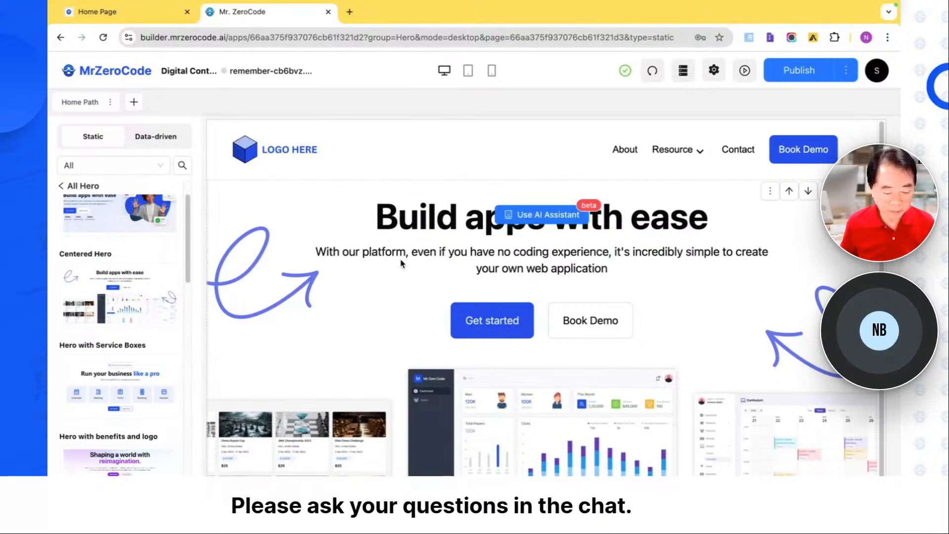
# - Ask the hero block's AI assistant for content: "Hey Im a digital marketer named digigo I wanted a SEO driven Hero Section"
pyautogui.click(515, 218)
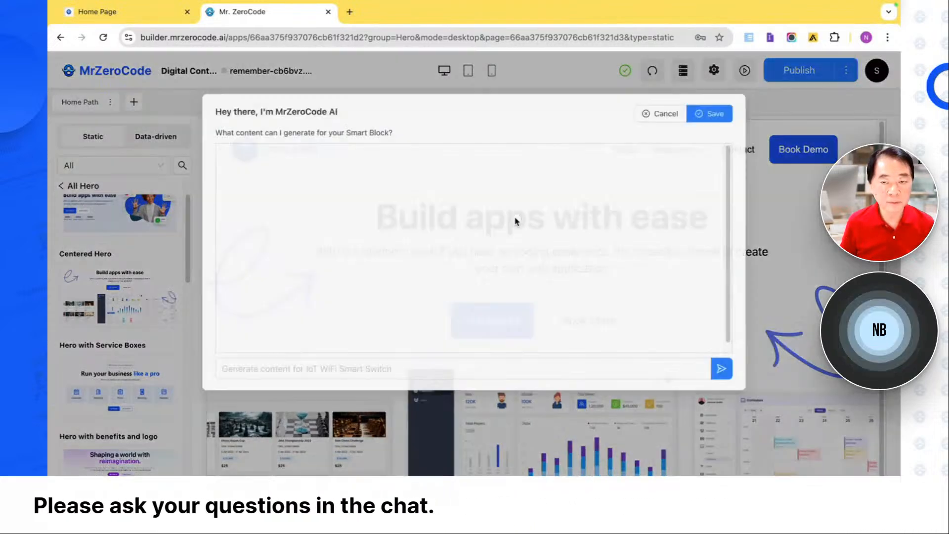
pyautogui.click(417, 376)
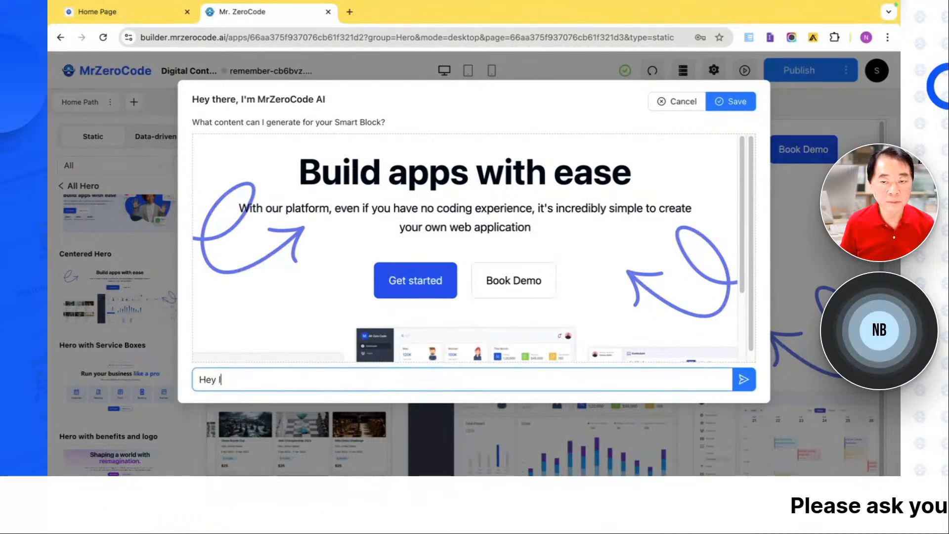
pyautogui.write('Hey Im a d')
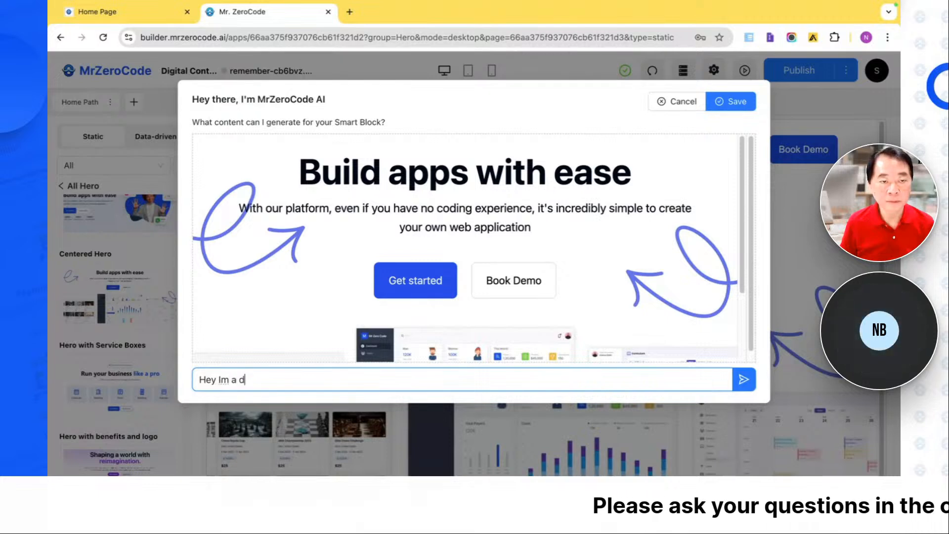
pyautogui.write('igital mark')
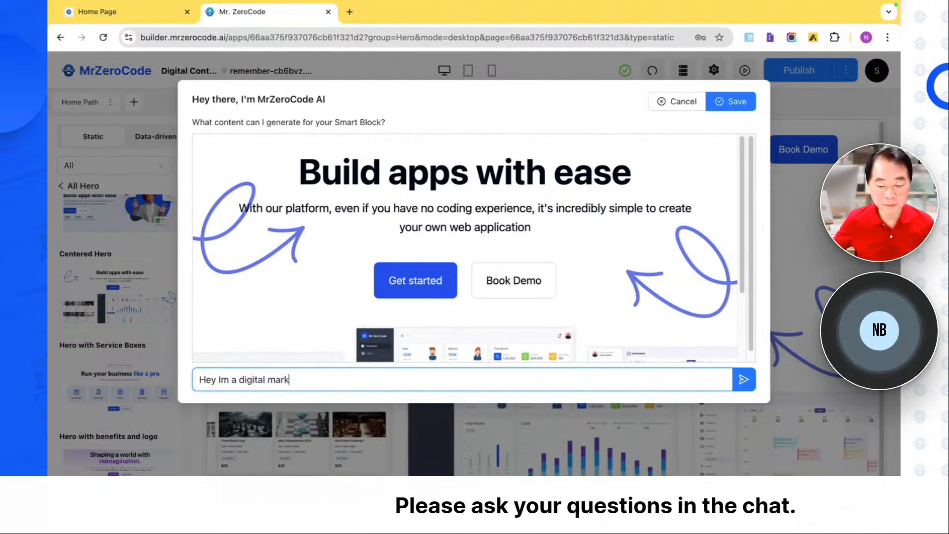
pyautogui.write('eter name')
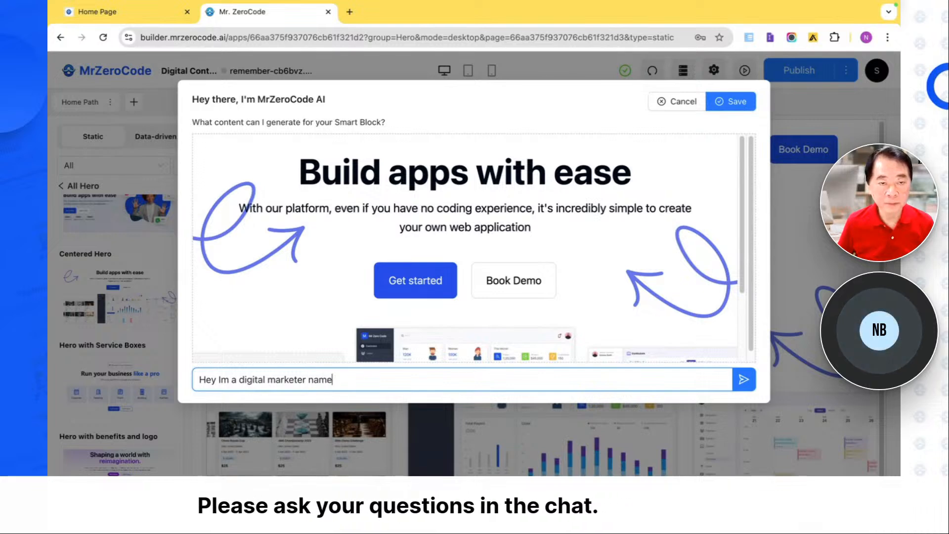
pyautogui.write('d digigo I wanted a SEO de')
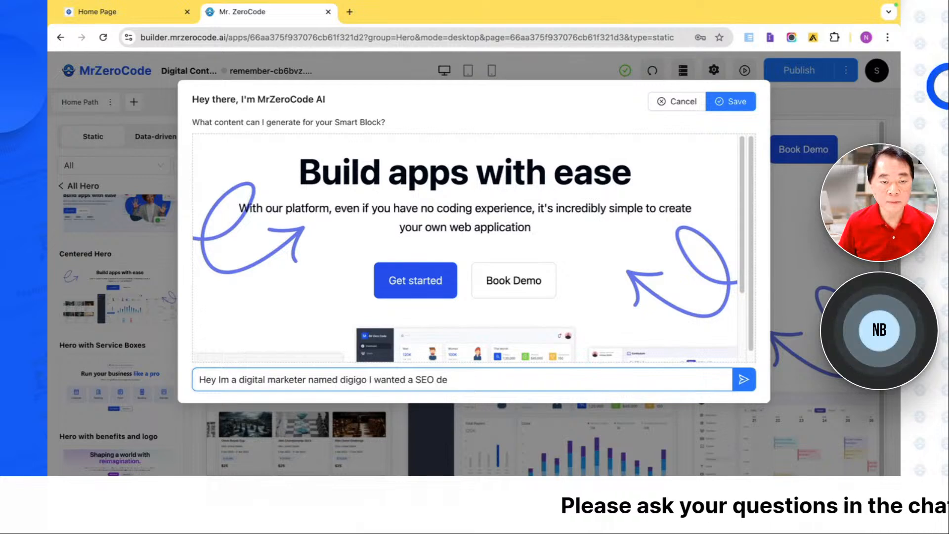
pyautogui.press('BackSpace')
pyautogui.write('riven H')
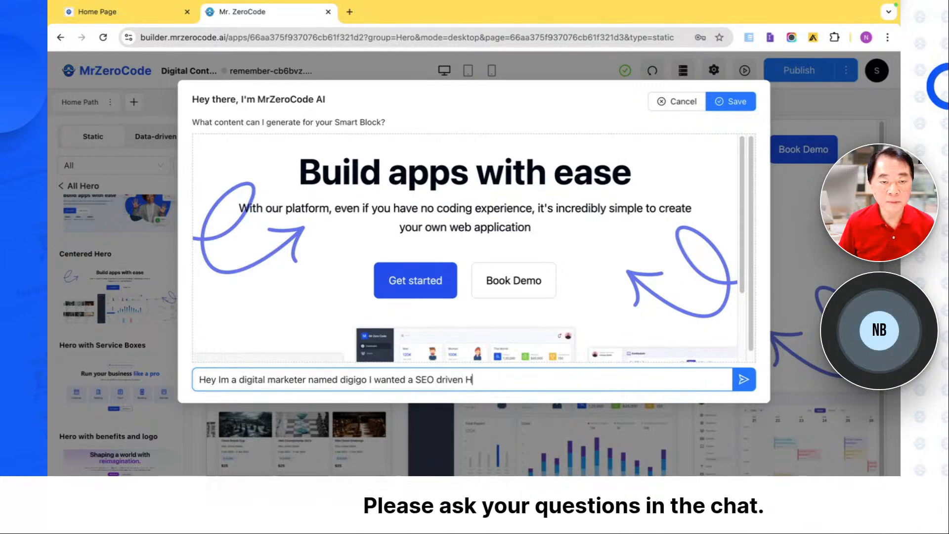
pyautogui.write('ero Section')
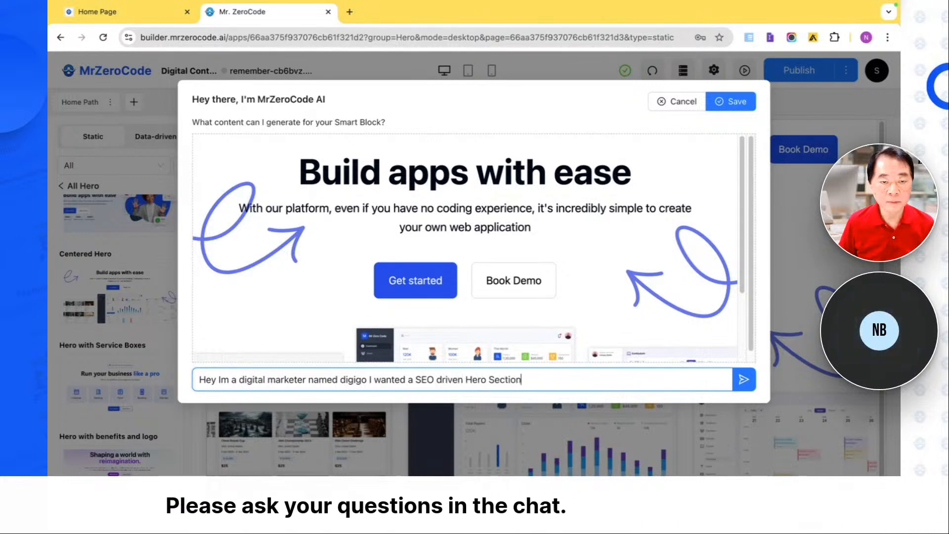
pyautogui.press('Return')
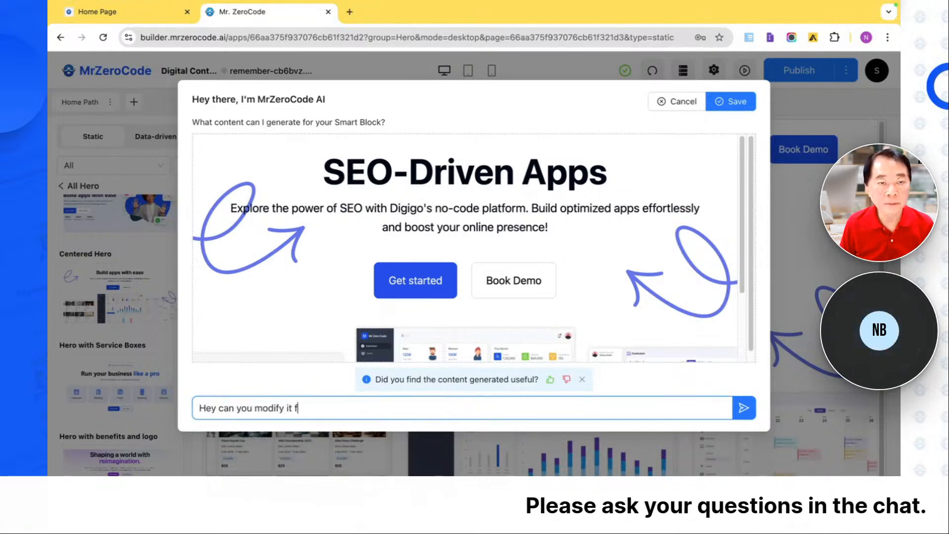
# - Have the AI assistant rework the hero text with "Hey can you modify it as a digitakl marketing agency" and save the generated content
pyautogui.press('BackSpace')
pyautogui.write('as a d')
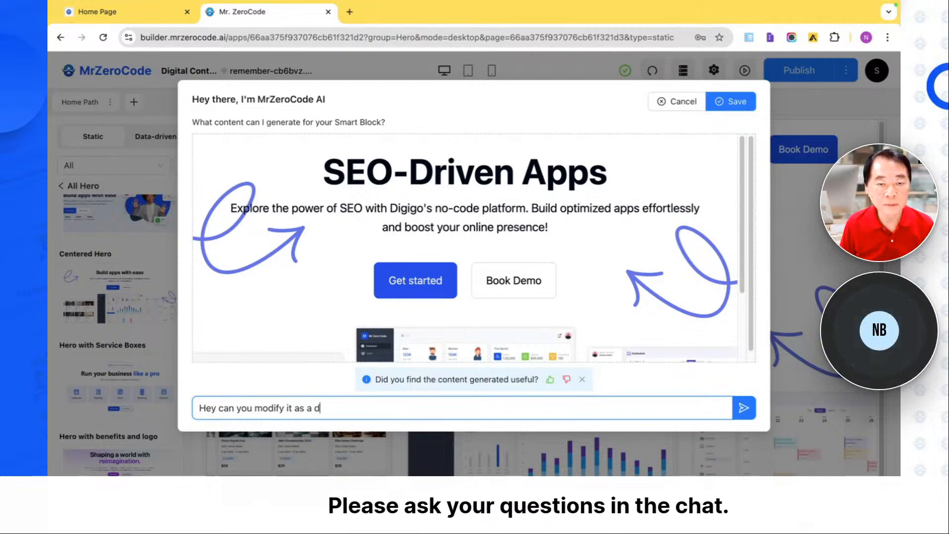
pyautogui.write('igitakl marketing agency')
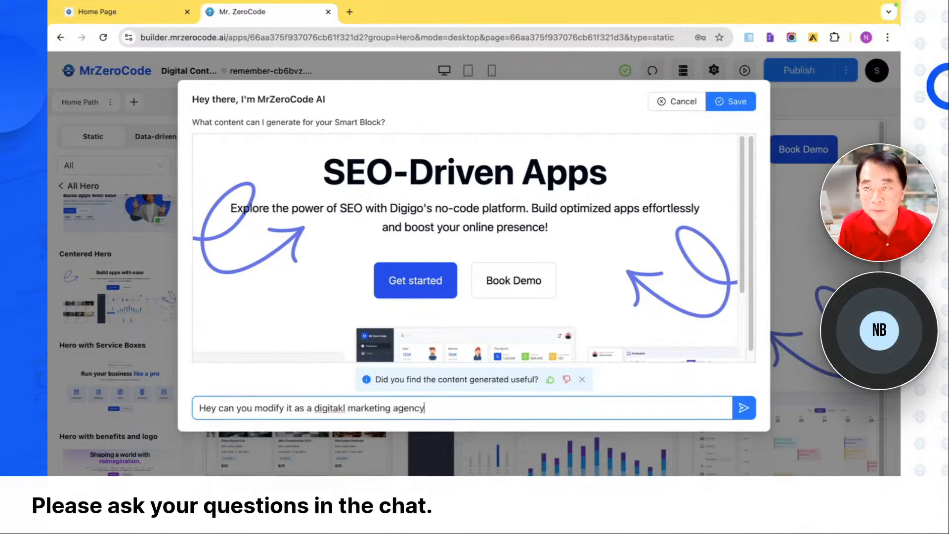
pyautogui.press('Return')
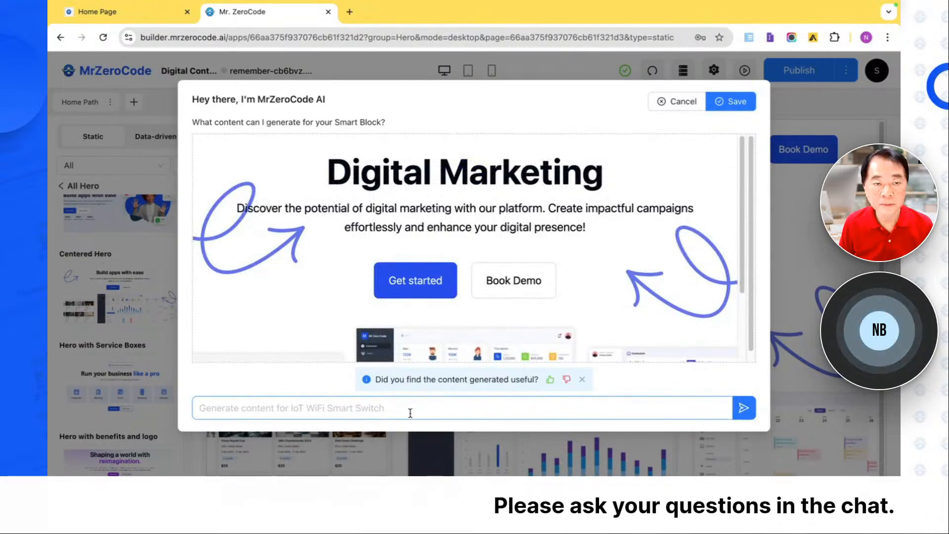
pyautogui.click(731, 110)
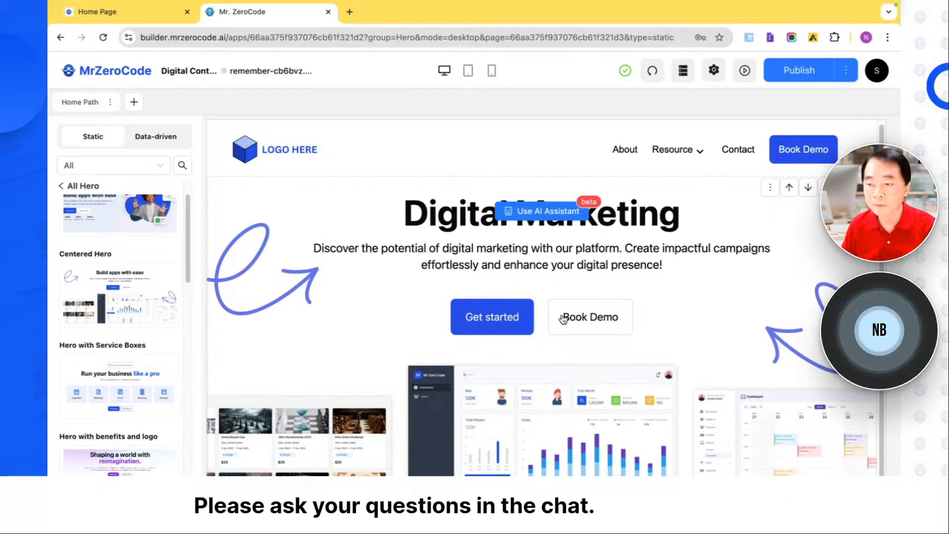
# - Open the hero block's content settings and review its title, description, media and CTA options
pyautogui.click(564, 273)
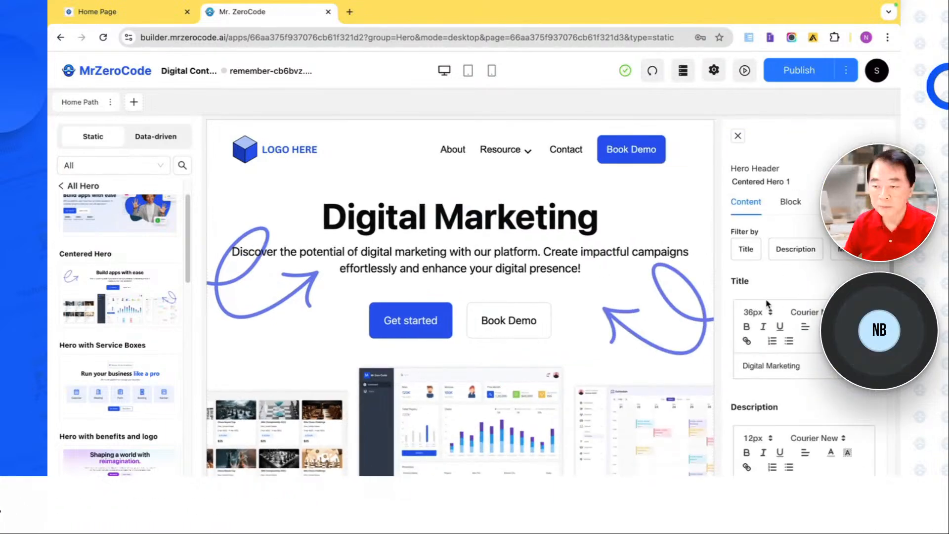
pyautogui.scroll(-1, 759, 277)
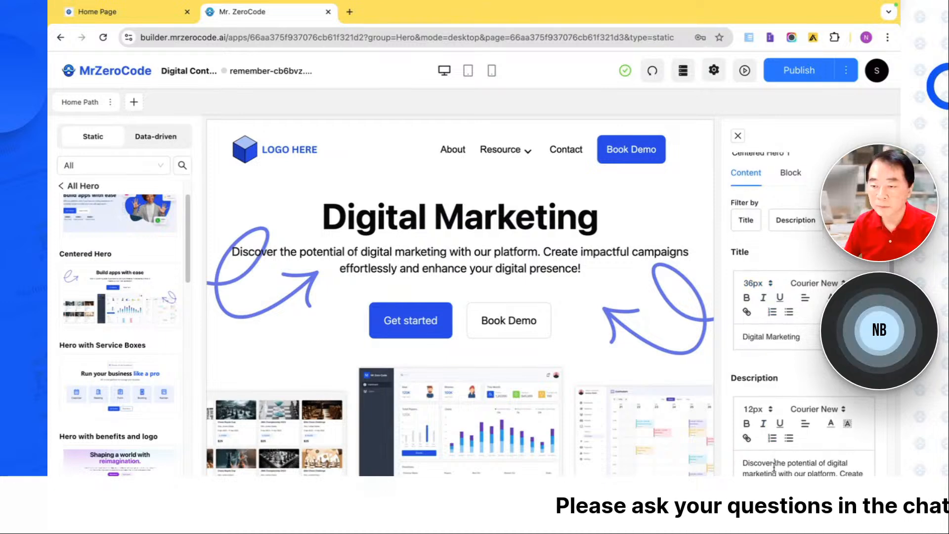
pyautogui.scroll(-5, 774, 467)
pyautogui.scroll(-4, 776, 471)
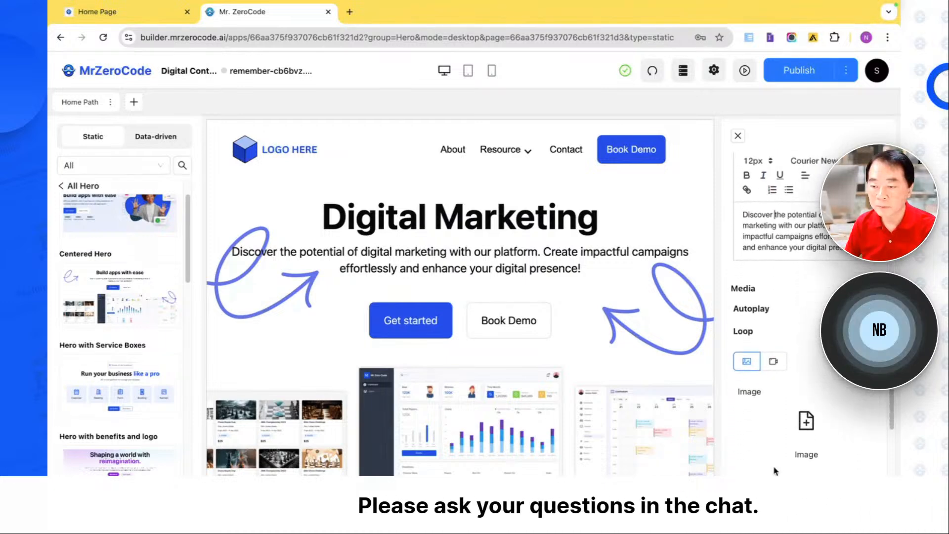
pyautogui.scroll(-2, 818, 431)
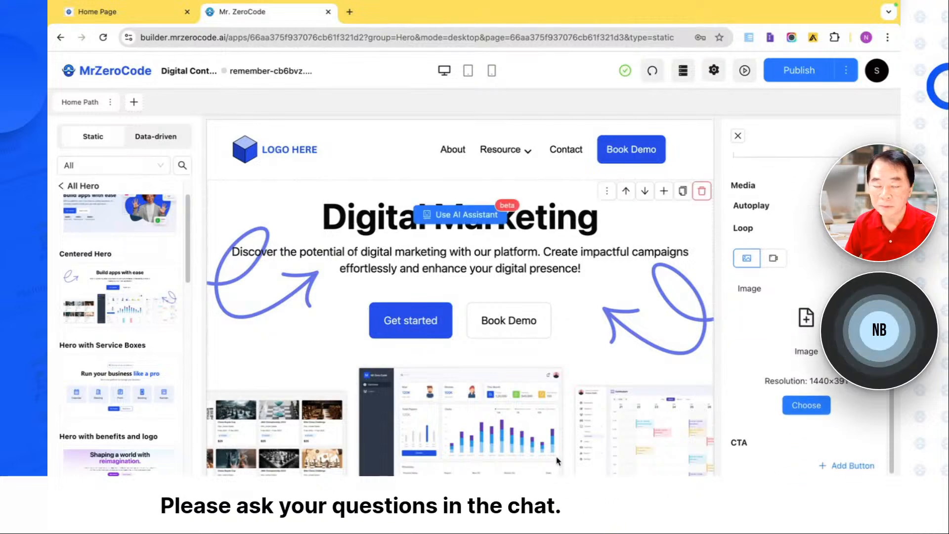
pyautogui.scroll(-3, 818, 432)
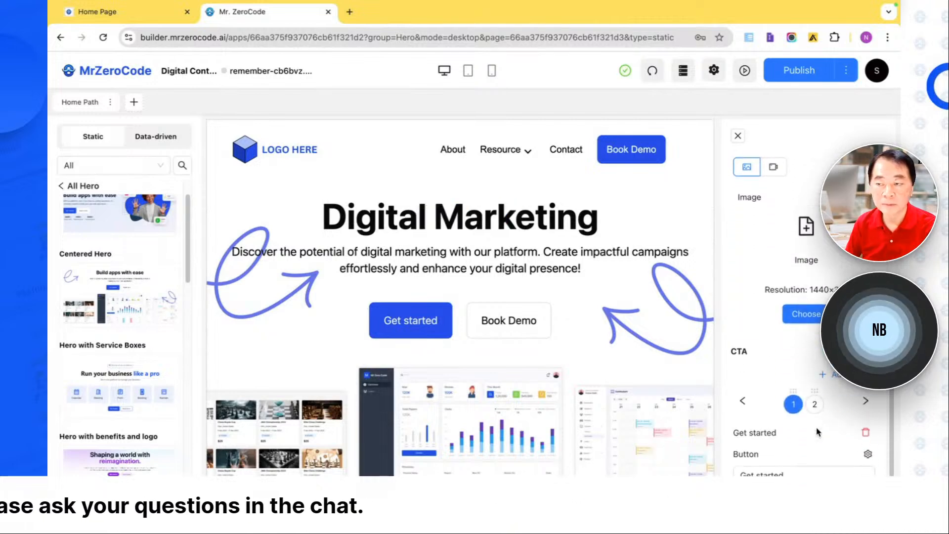
pyautogui.scroll(14, 818, 431)
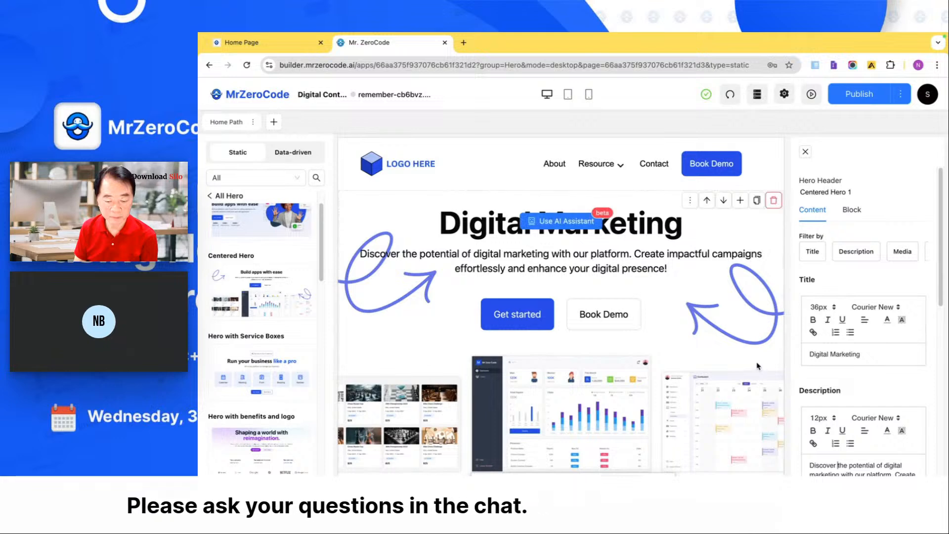
# - Browse the static Feature blocks and add the Feature Button Tab Group block below the hero block
pyautogui.click(227, 196)
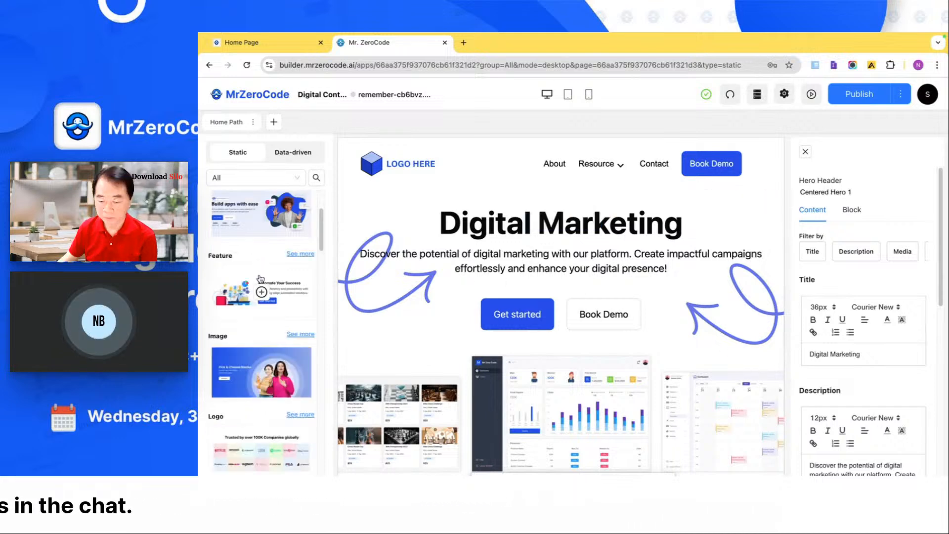
pyautogui.scroll(-1, 277, 267)
pyautogui.click(295, 248)
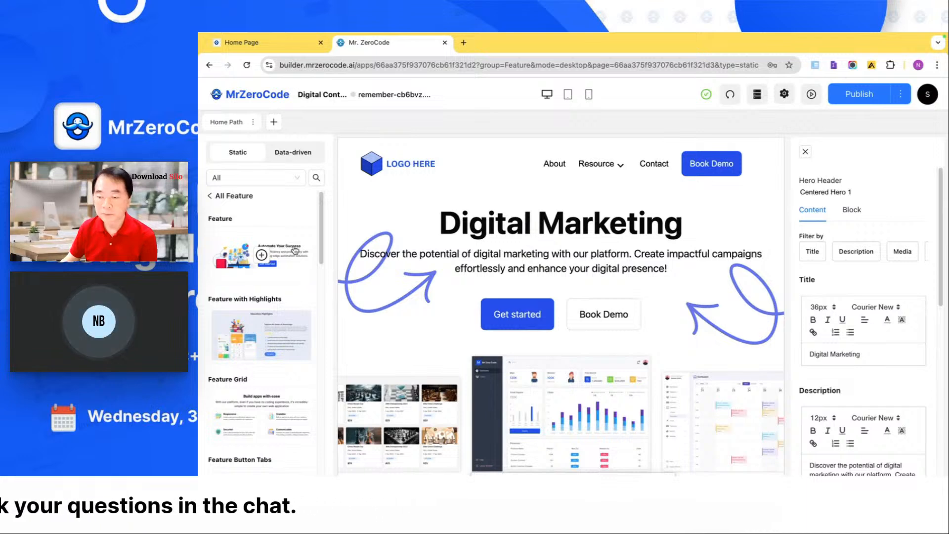
pyautogui.scroll(-5, 260, 323)
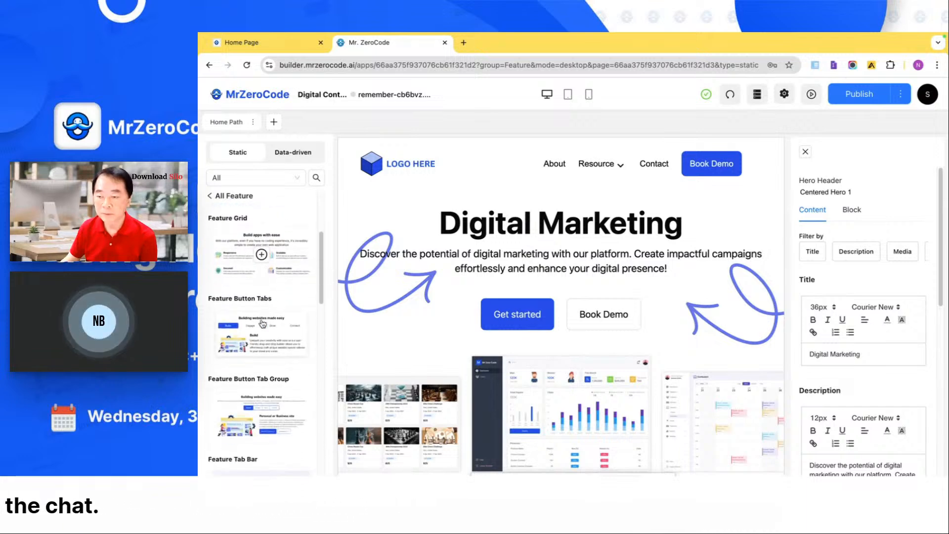
pyautogui.scroll(-1, 262, 324)
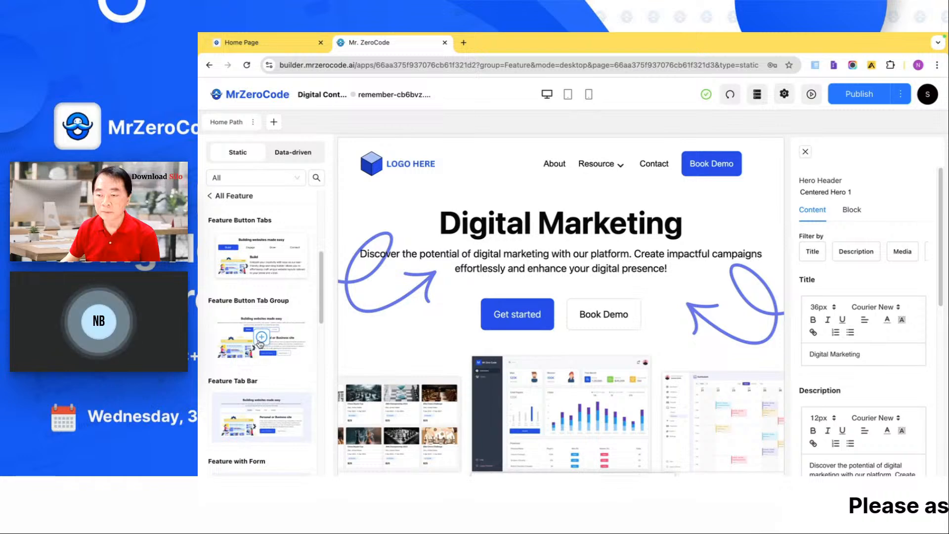
pyautogui.click(262, 336)
# - Look over the added feature block on the page, including its Engage and Grow tabs
pyautogui.scroll(-3, 429, 367)
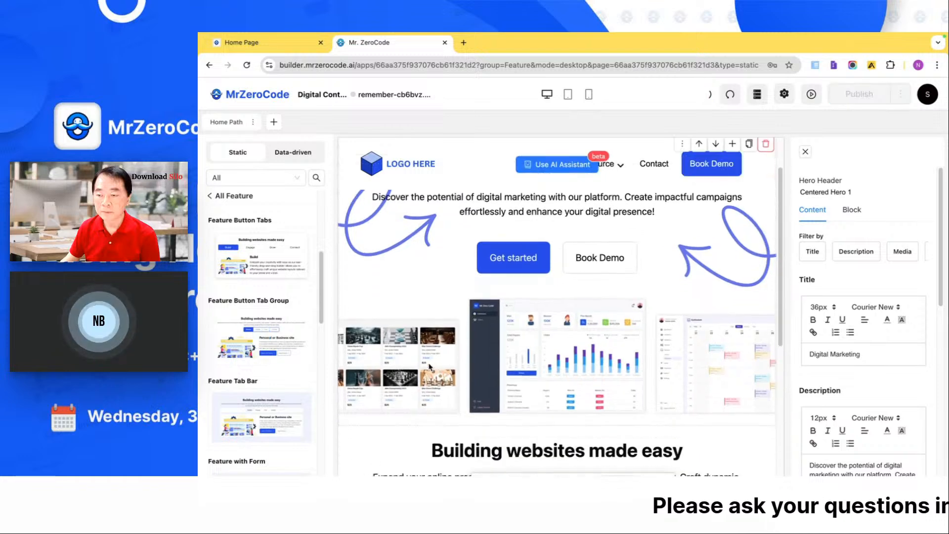
pyautogui.scroll(-3, 429, 367)
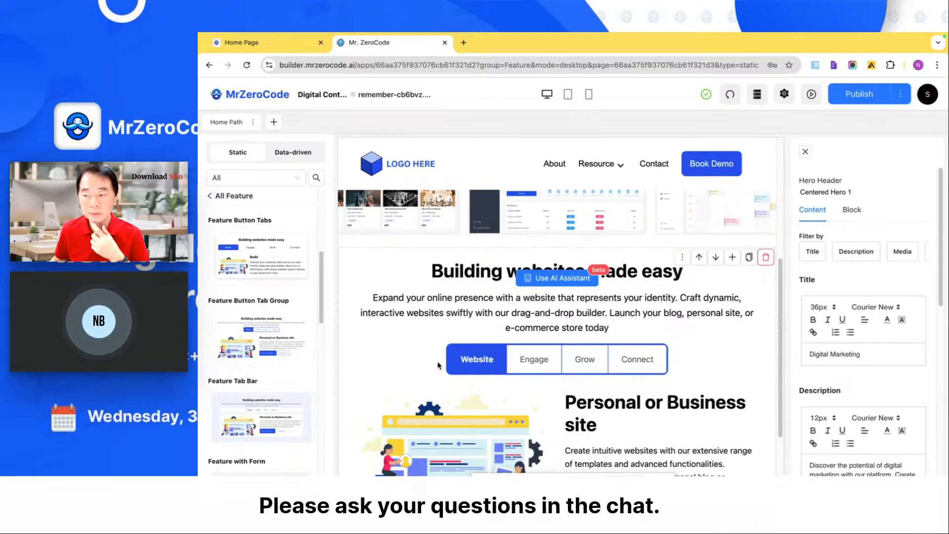
pyautogui.click(533, 360)
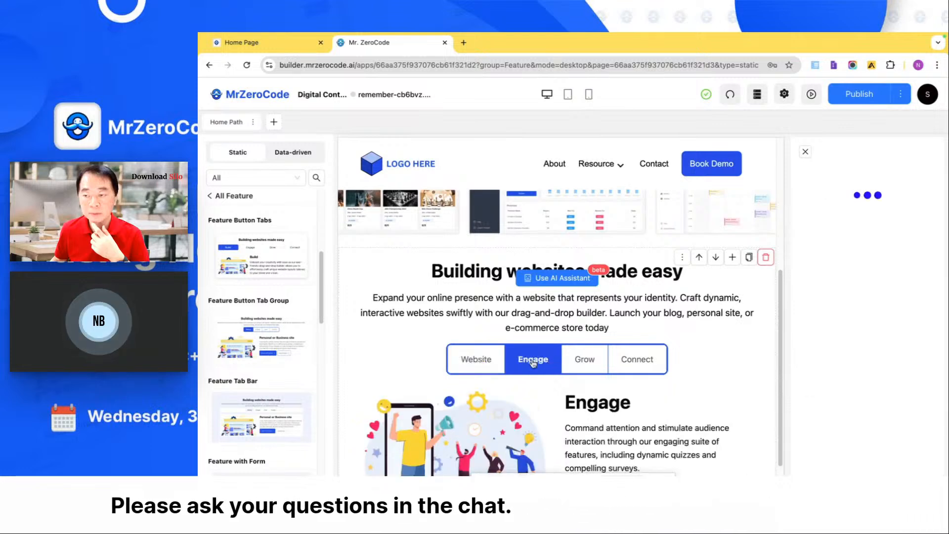
pyautogui.click(591, 362)
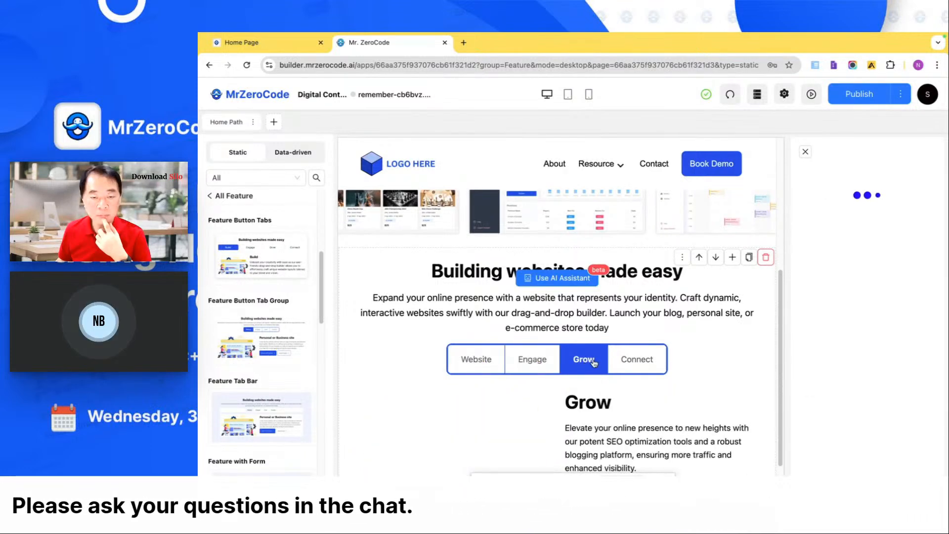
# - Have the feature block's AI assistant generate content from "I'm a digital marketing agency provide me the solutions that would useful for my clients" and save it
pyautogui.click(573, 279)
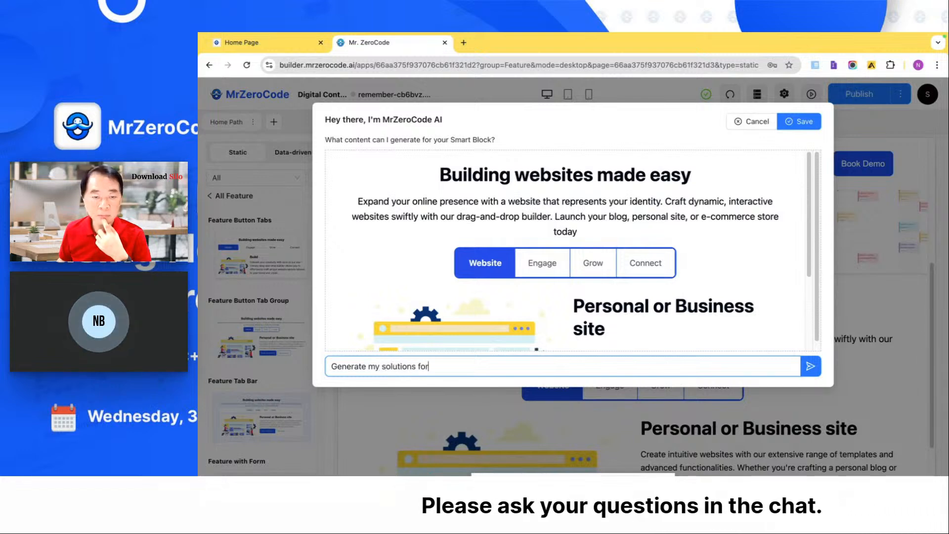
pyautogui.press('BackSpace')
pyautogui.press('BackSpace')
pyautogui.press('BackSpace')
pyautogui.press('BackSpace')
pyautogui.press('BackSpace')
pyautogui.press('BackSpace')
pyautogui.press('BackSpace')
pyautogui.press('BackSpace')
pyautogui.press('BackSpace')
pyautogui.press('BackSpace')
pyautogui.press('BackSpace')
pyautogui.press('BackSpace')
pyautogui.press('BackSpace')
pyautogui.press('BackSpace')
pyautogui.press('BackSpace')
pyautogui.press('BackSpace')
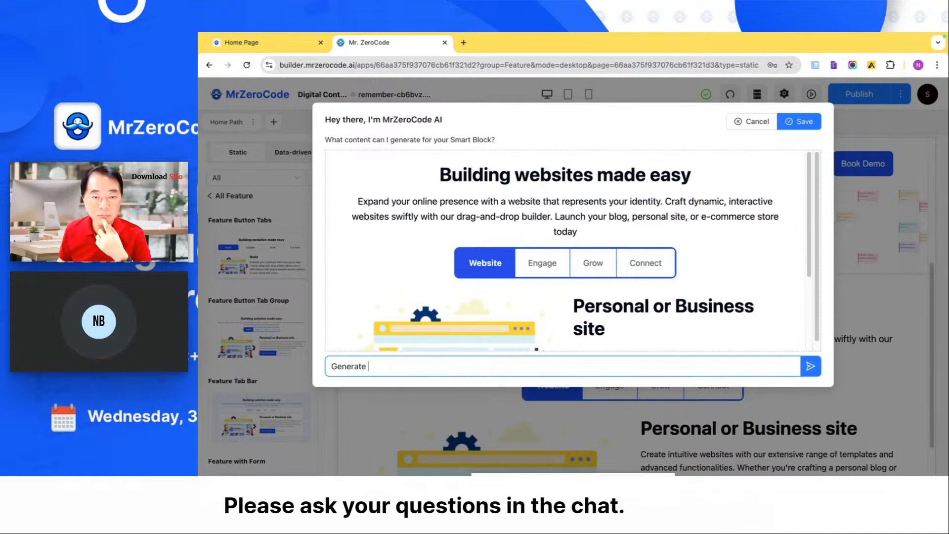
pyautogui.press('BackSpace')
pyautogui.press('BackSpace')
pyautogui.press('BackSpace')
pyautogui.press('BackSpace')
pyautogui.press('BackSpace')
pyautogui.press('BackSpace')
pyautogui.press('BackSpace')
pyautogui.press('BackSpace')
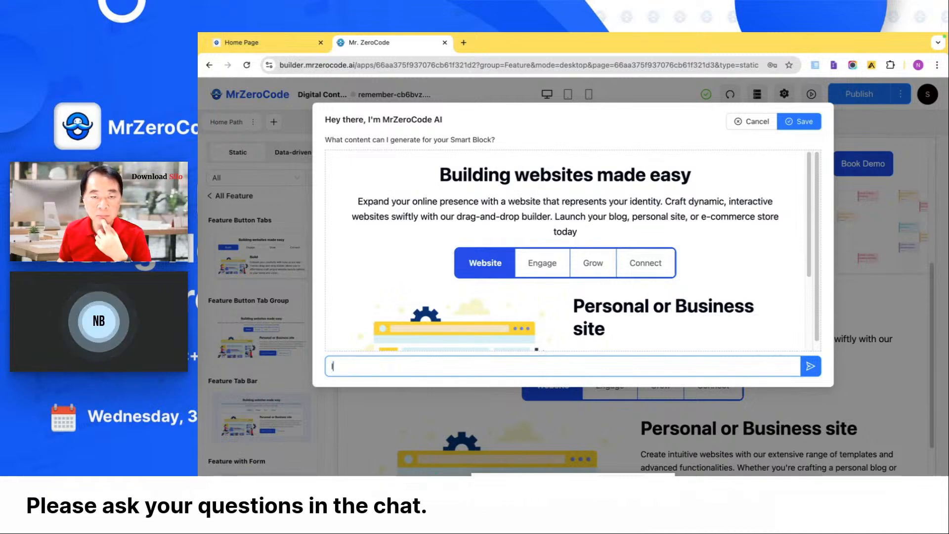
pyautogui.write("I'm a digital marketing agency provide me the solutio")
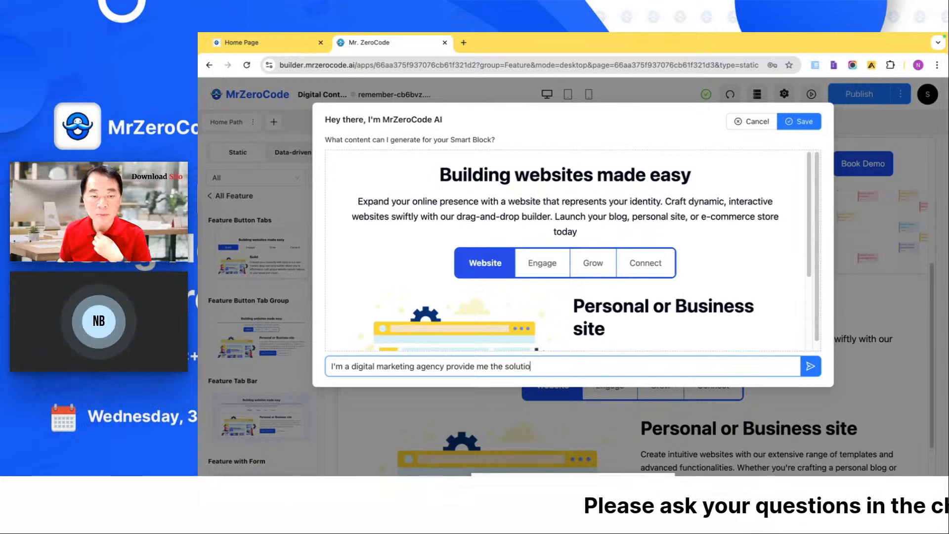
pyautogui.write('ns that')
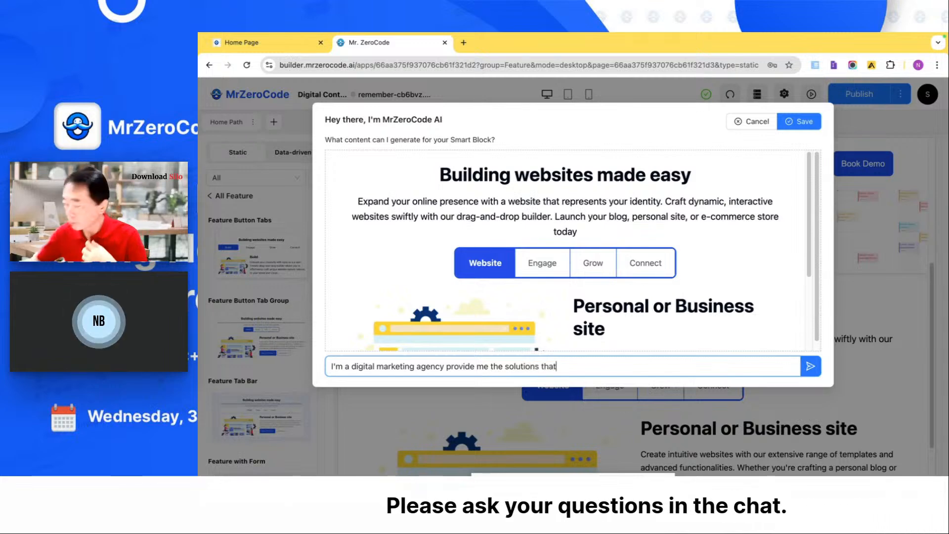
pyautogui.write(' would useful')
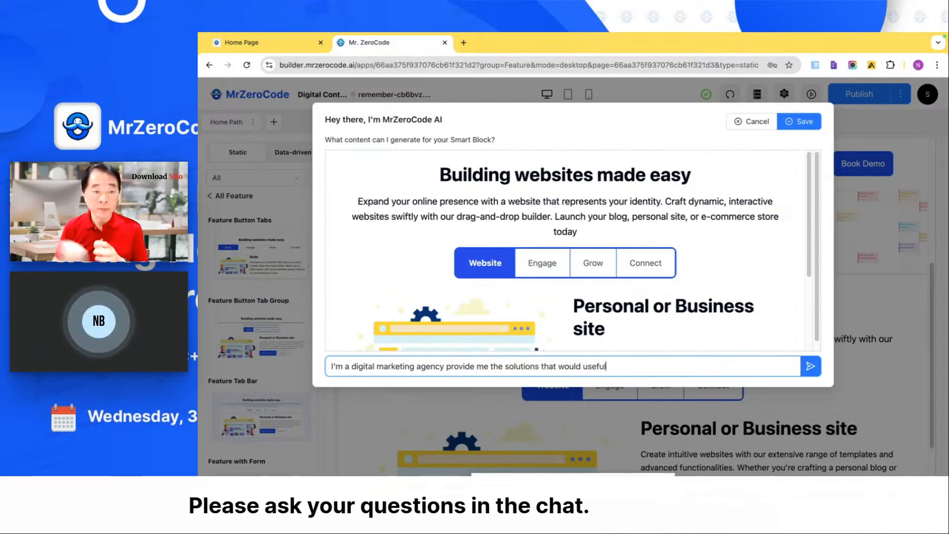
pyautogui.write(' for my clien')
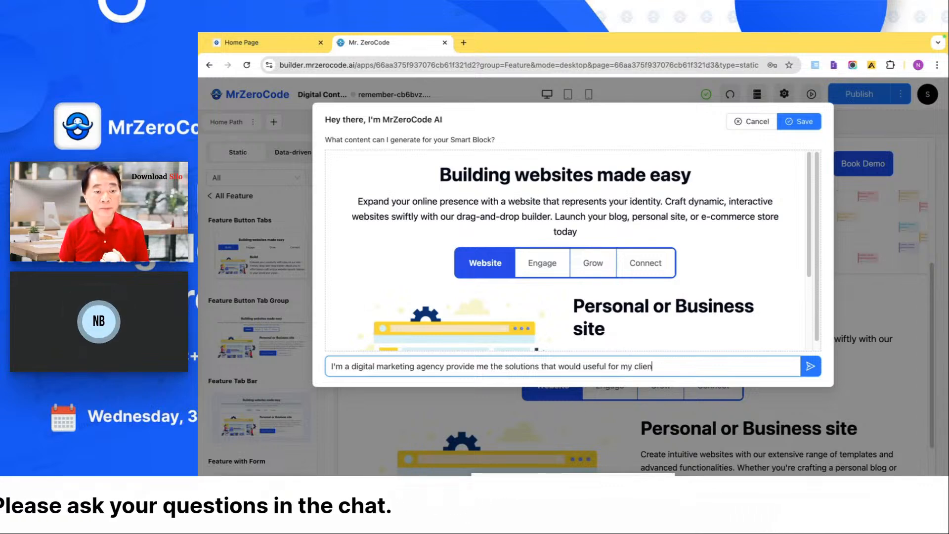
pyautogui.write('ts')
pyautogui.press('Return')
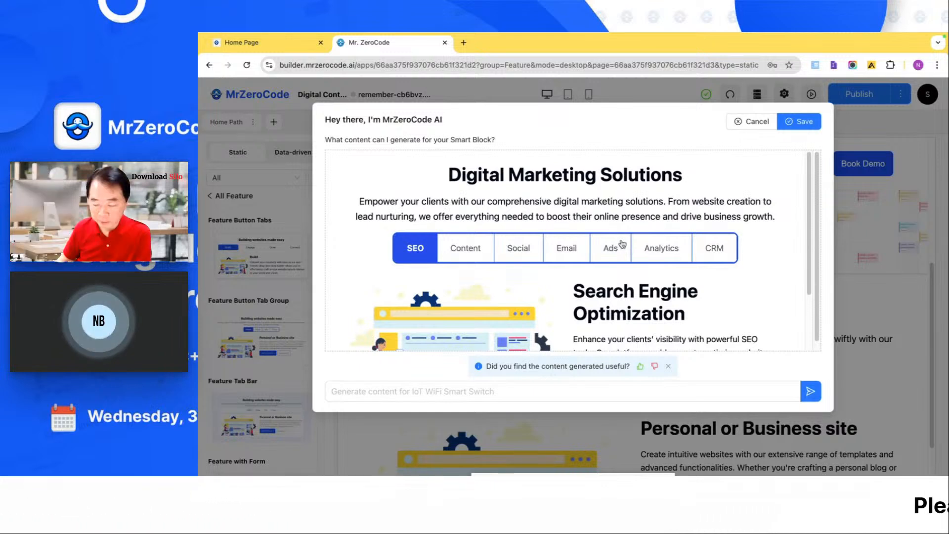
pyautogui.click(791, 119)
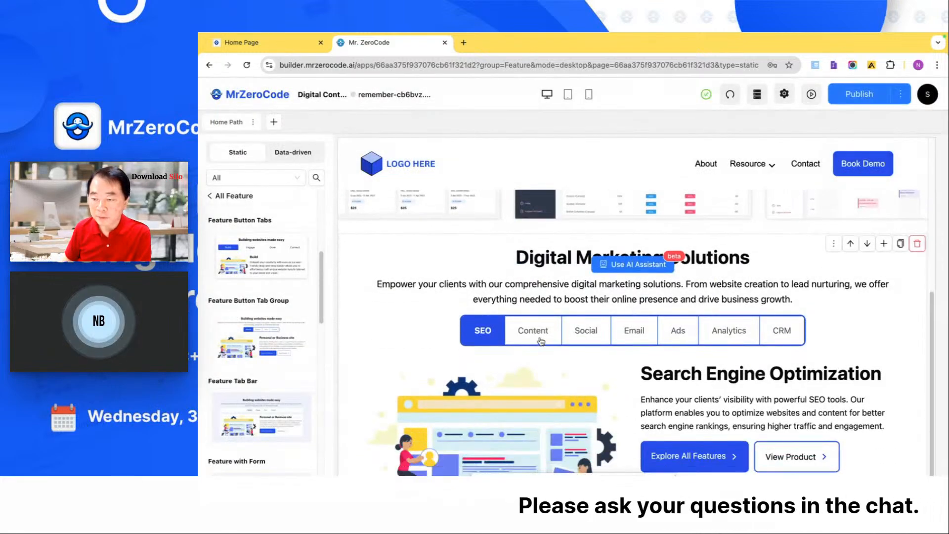
# - Look through the Content, Social and SEO tabs of the generated Digital Marketing Solutions block
pyautogui.click(541, 341)
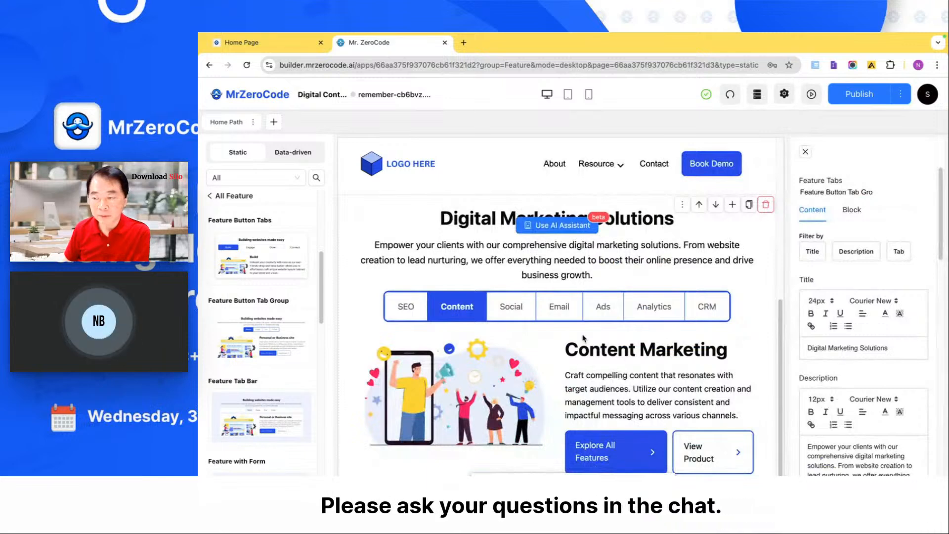
pyautogui.click(511, 308)
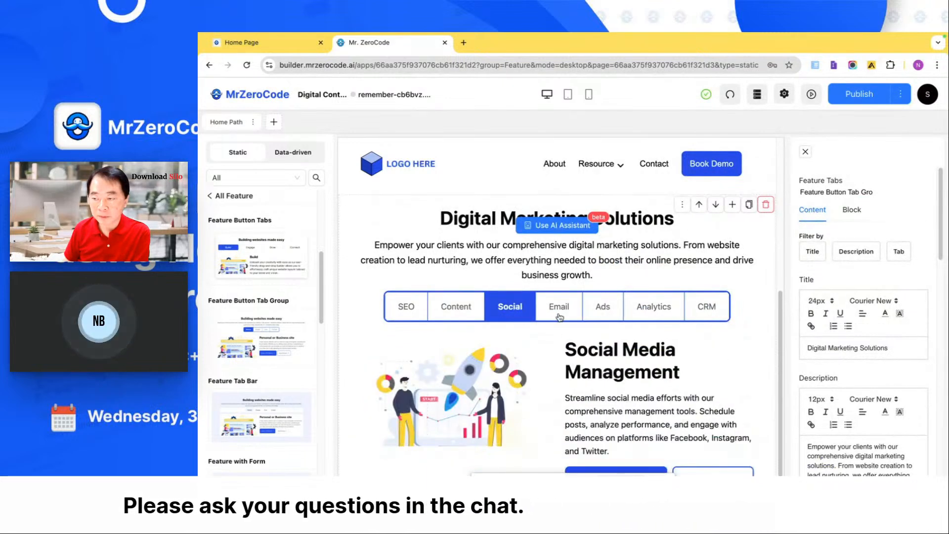
pyautogui.click(406, 307)
pyautogui.click(445, 309)
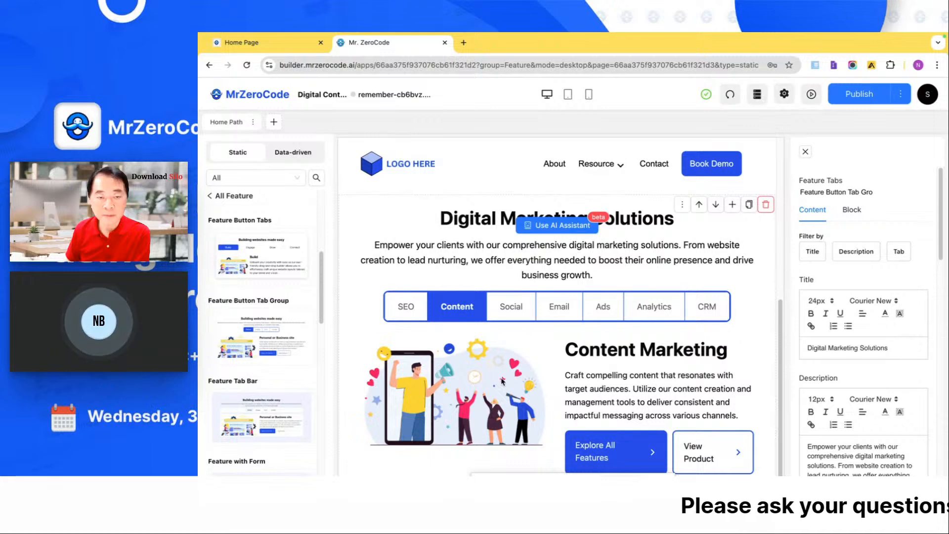
# - Examine the feature block's tab settings, including the Social tab's text, title, description and image options
pyautogui.scroll(-5, 858, 328)
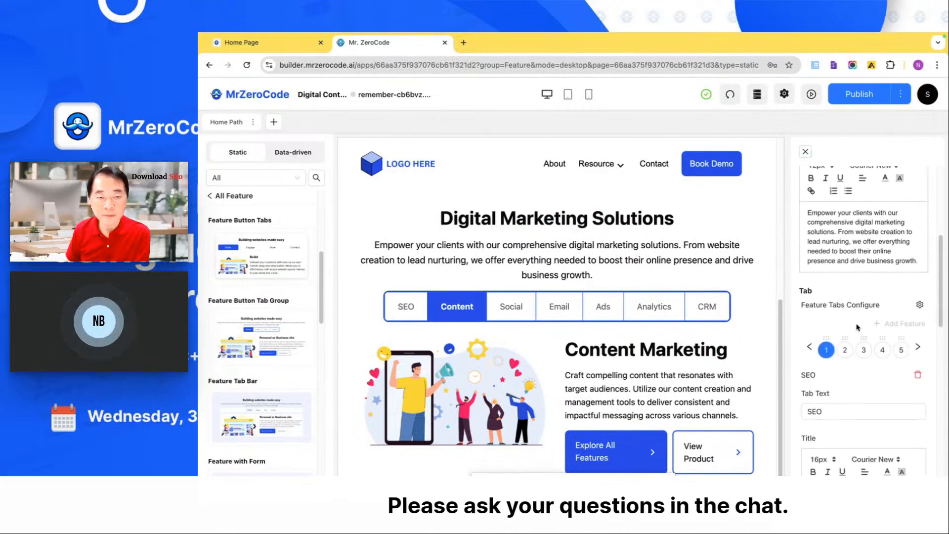
pyautogui.click(845, 349)
pyautogui.click(864, 351)
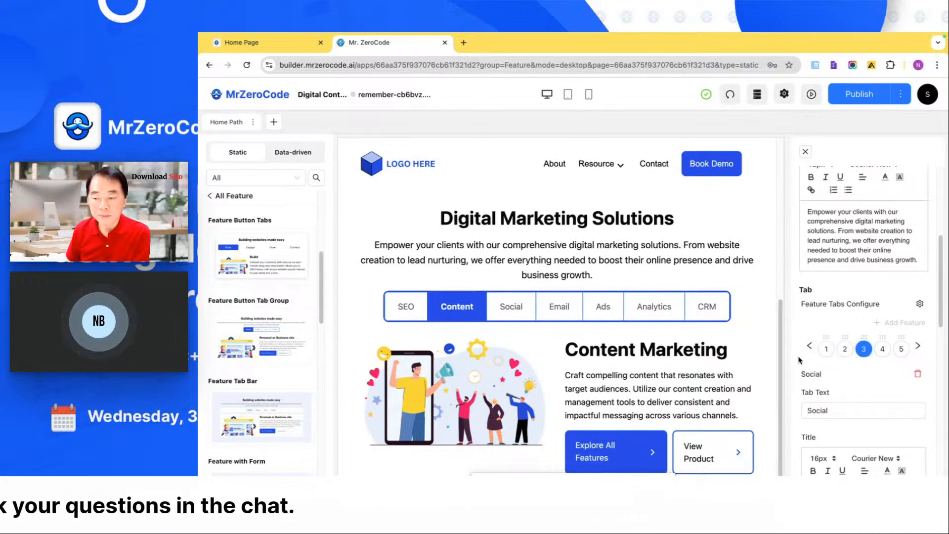
pyautogui.scroll(-3, 828, 381)
pyautogui.scroll(-2, 828, 386)
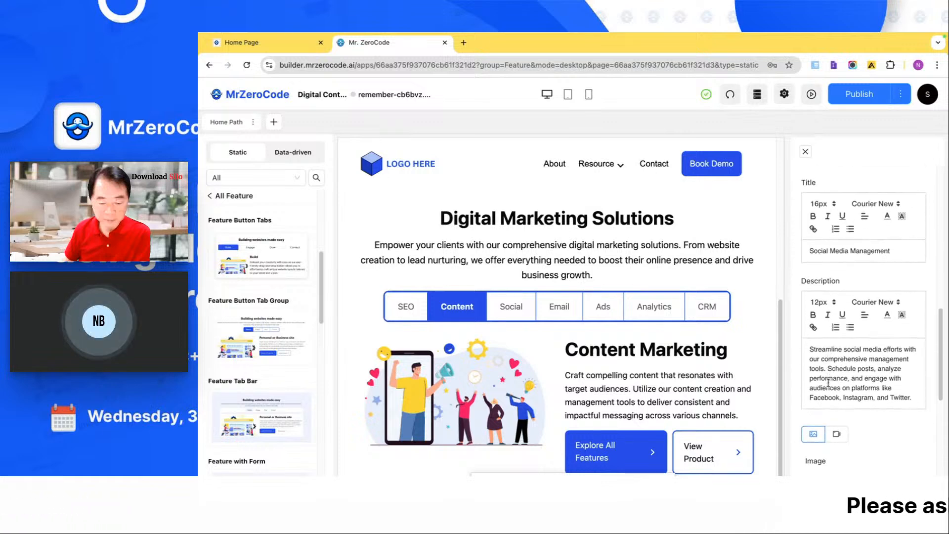
pyautogui.scroll(-4, 829, 382)
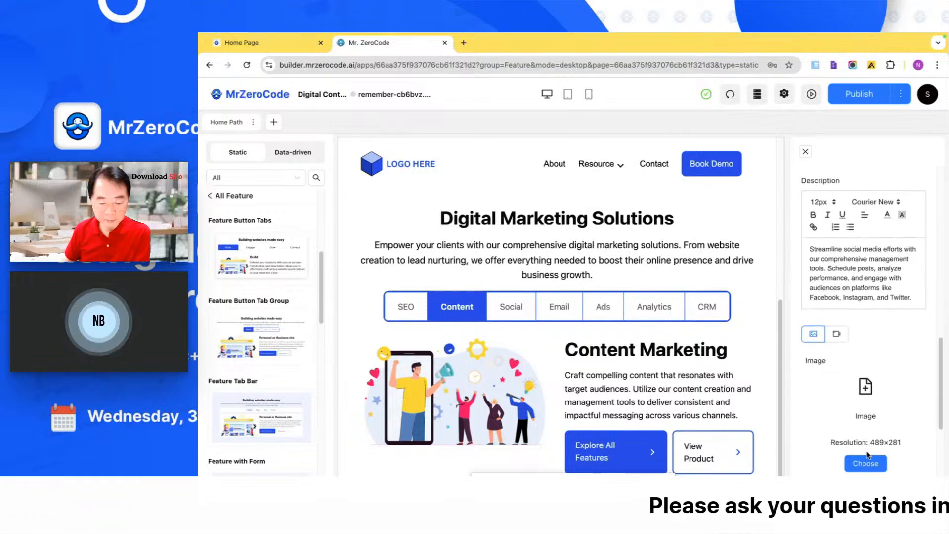
# - Search Unsplash for "SEO" photos for the Social tab's image and close the image picker
pyautogui.click(865, 462)
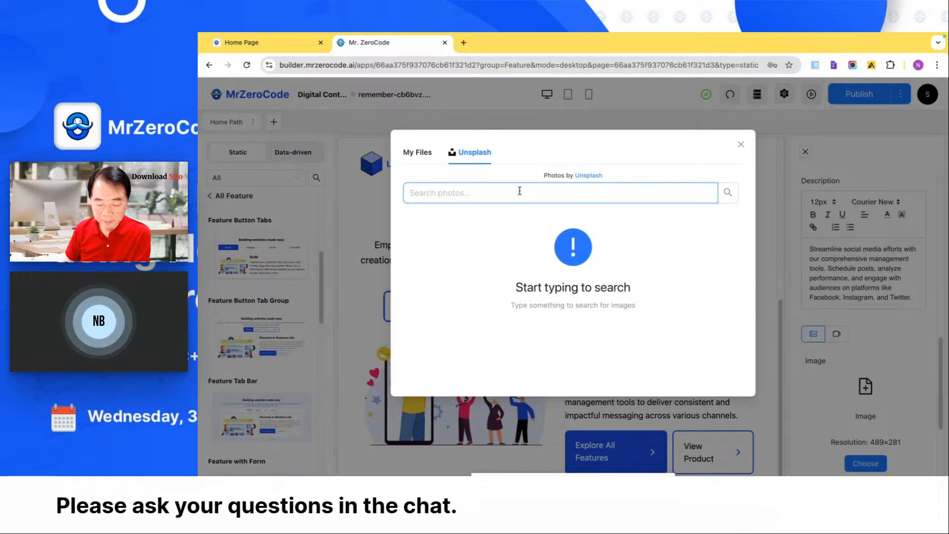
pyautogui.write('Diogit')
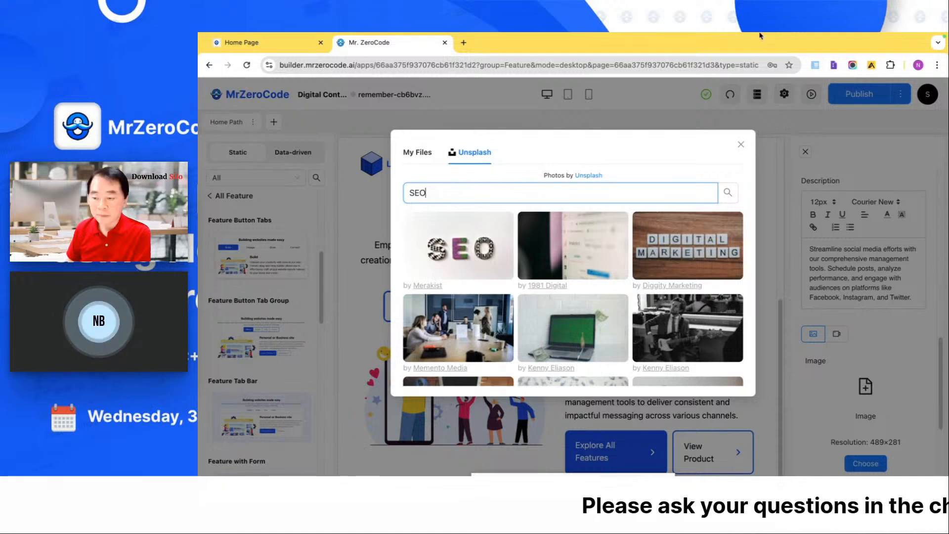
pyautogui.click(741, 145)
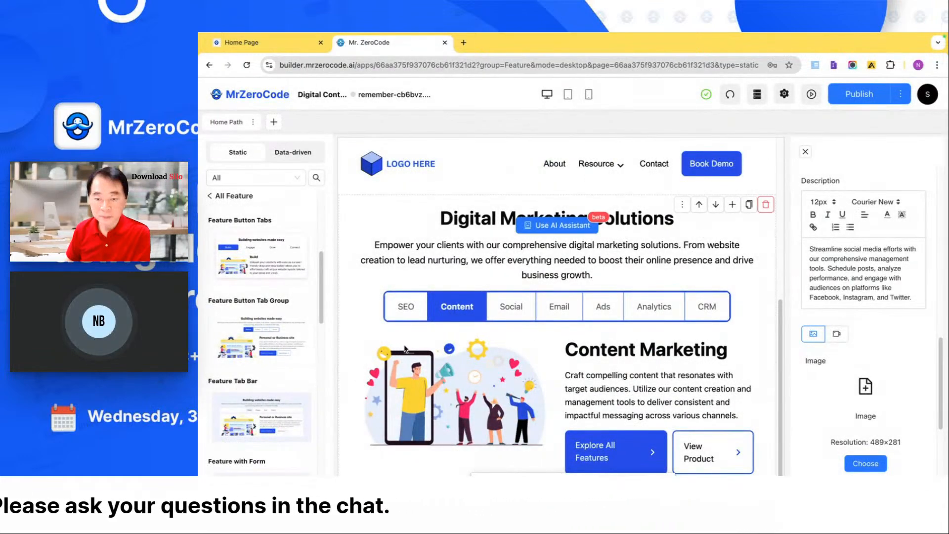
# - Add the Call to Action block and the 3 Step Simple Grid block to the page from the static block library
pyautogui.scroll(-2, 290, 418)
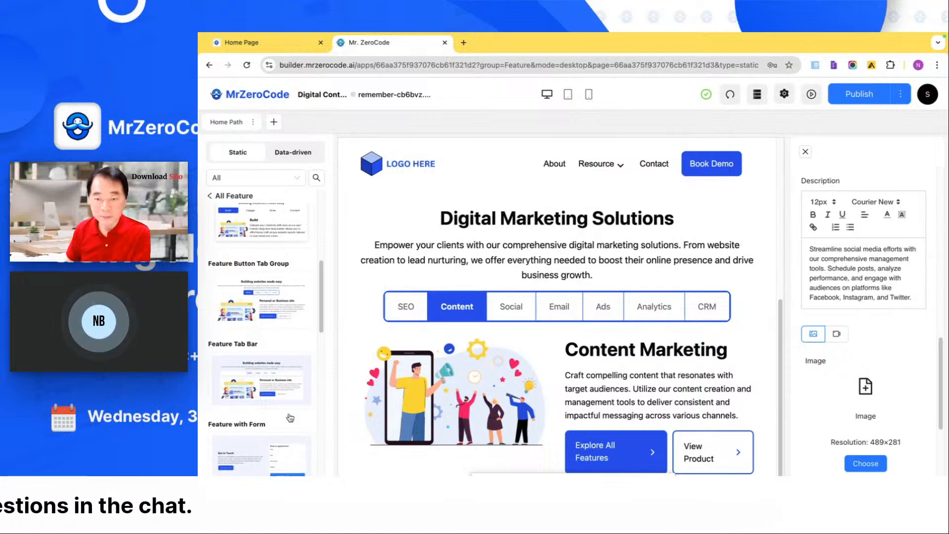
pyautogui.scroll(-1, 261, 334)
pyautogui.click(225, 201)
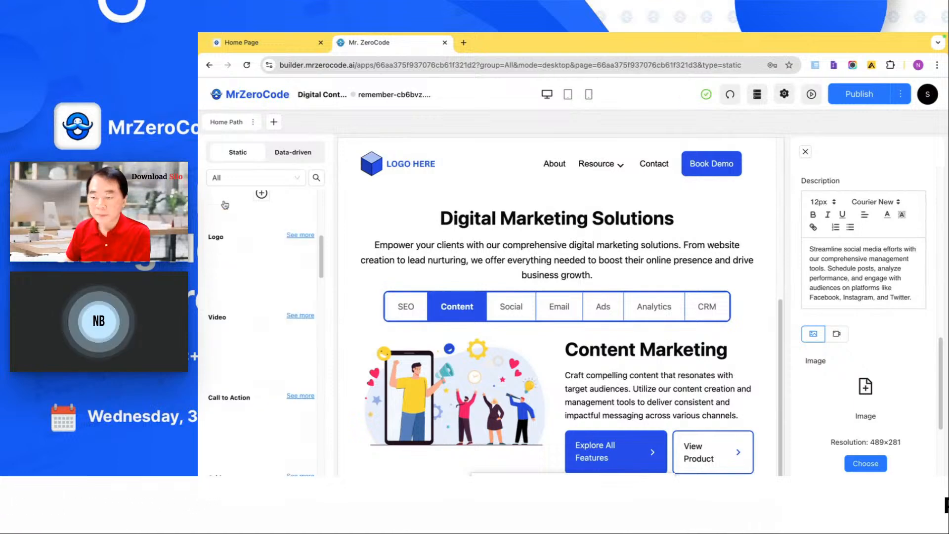
pyautogui.scroll(-1, 231, 259)
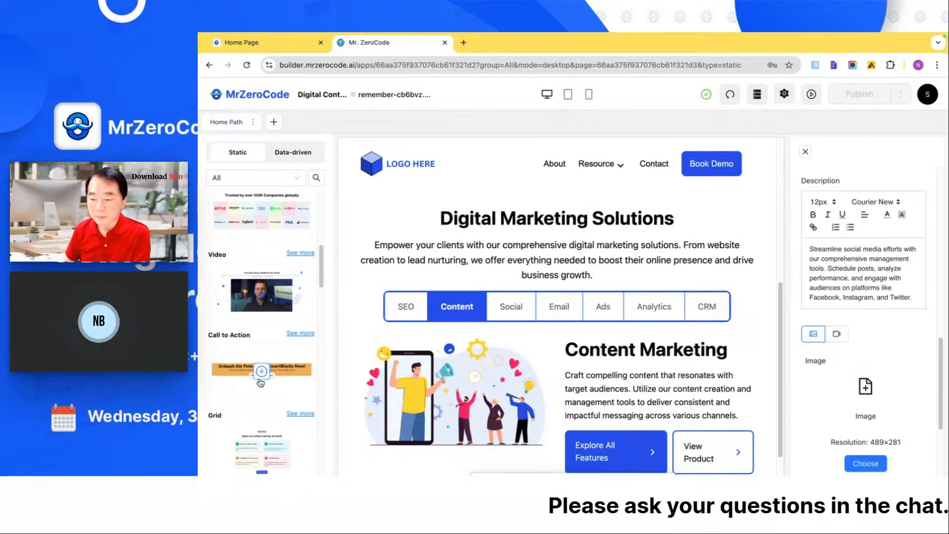
pyautogui.scroll(-1, 291, 371)
pyautogui.click(299, 364)
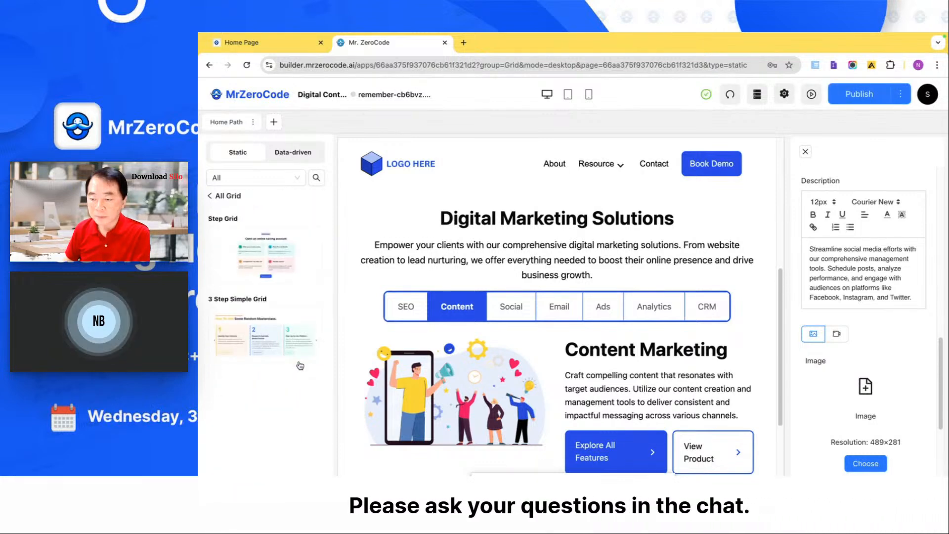
pyautogui.click(217, 195)
# - Add the Image Gallery block from the Image category to the page
pyautogui.scroll(-3, 243, 345)
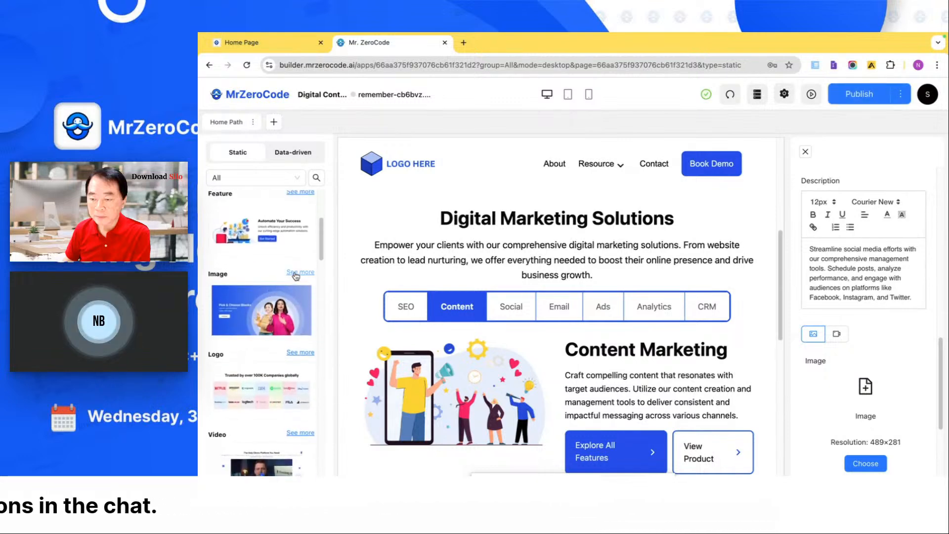
pyautogui.click(300, 272)
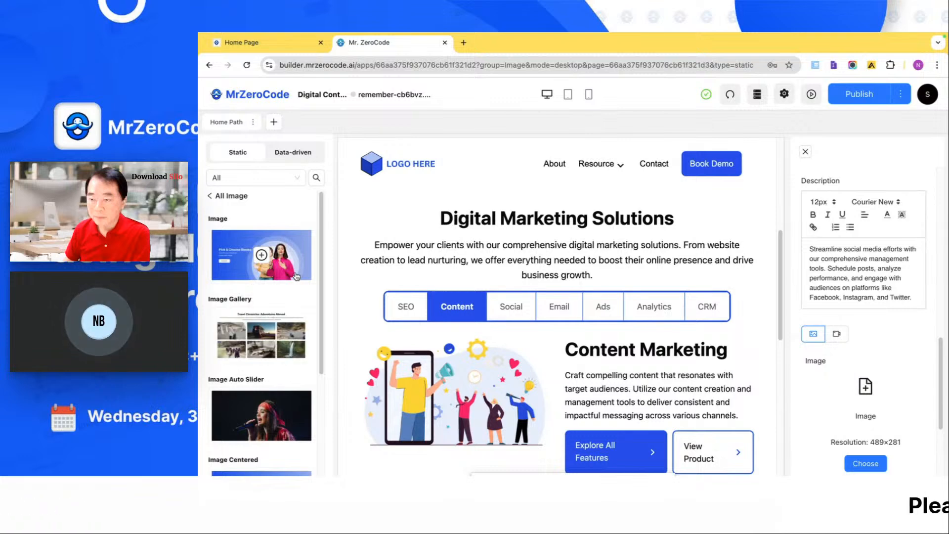
pyautogui.scroll(-1, 296, 277)
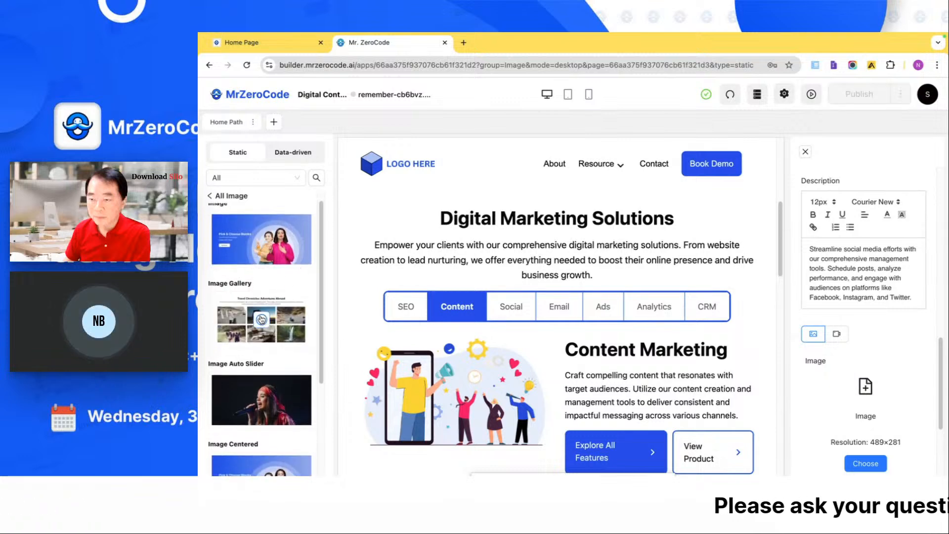
pyautogui.click(228, 196)
# - Add the Stats block and the Logo block to the page from the static block library
pyautogui.scroll(-8, 261, 328)
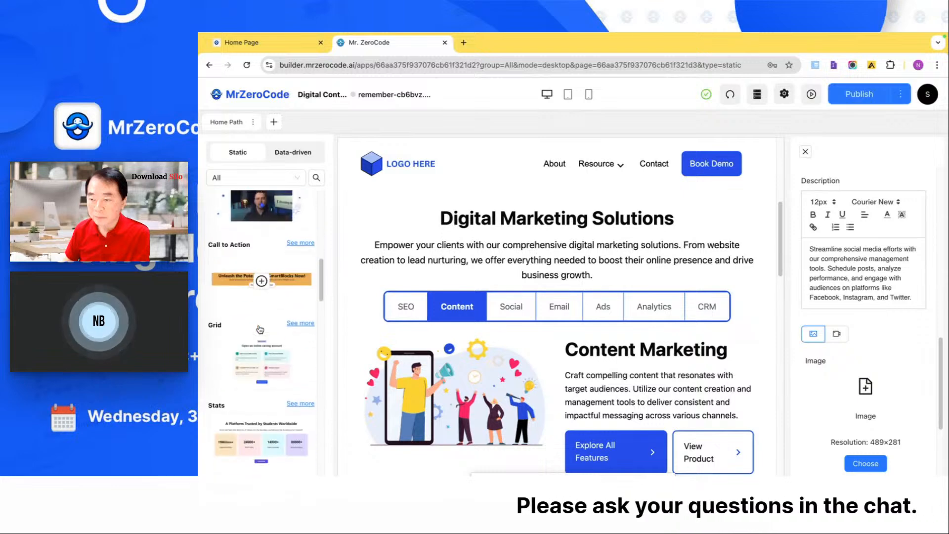
pyautogui.scroll(-2, 261, 329)
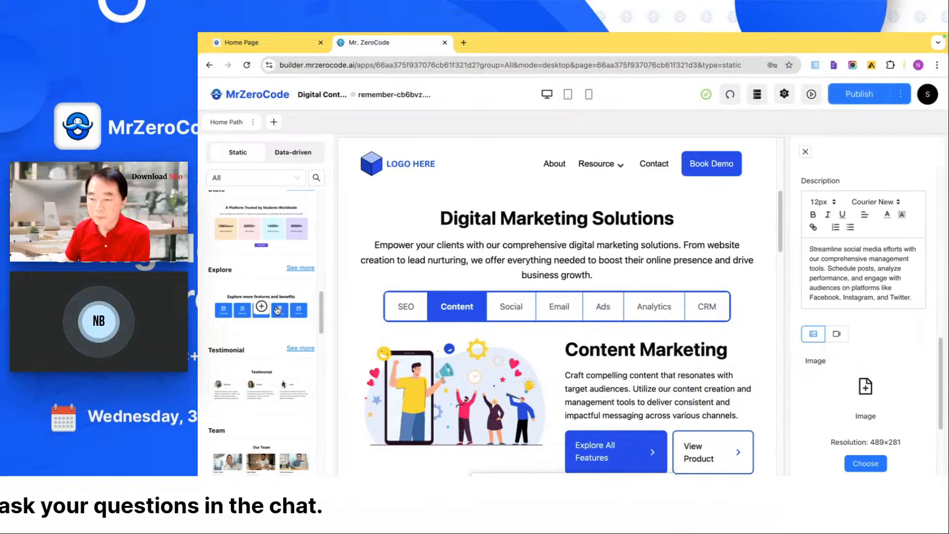
pyautogui.scroll(10, 276, 320)
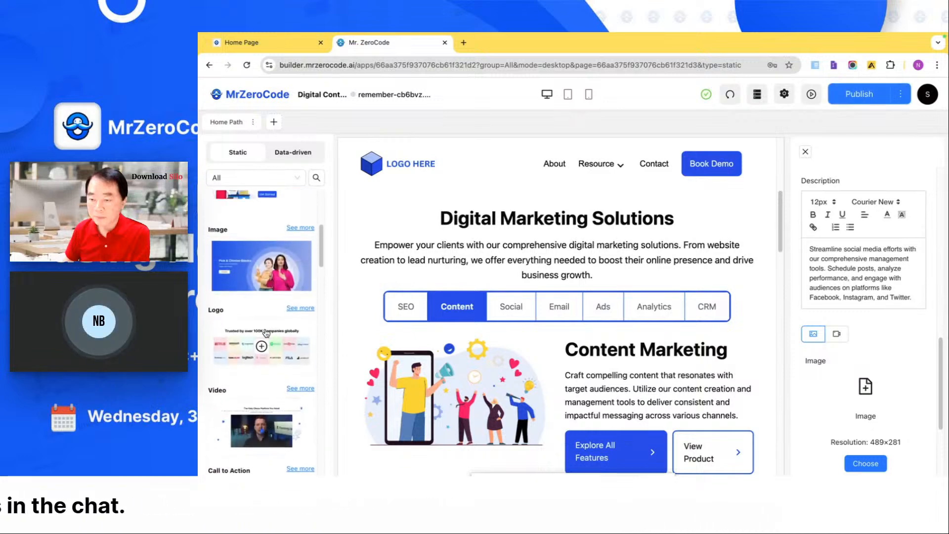
pyautogui.scroll(-1, 266, 333)
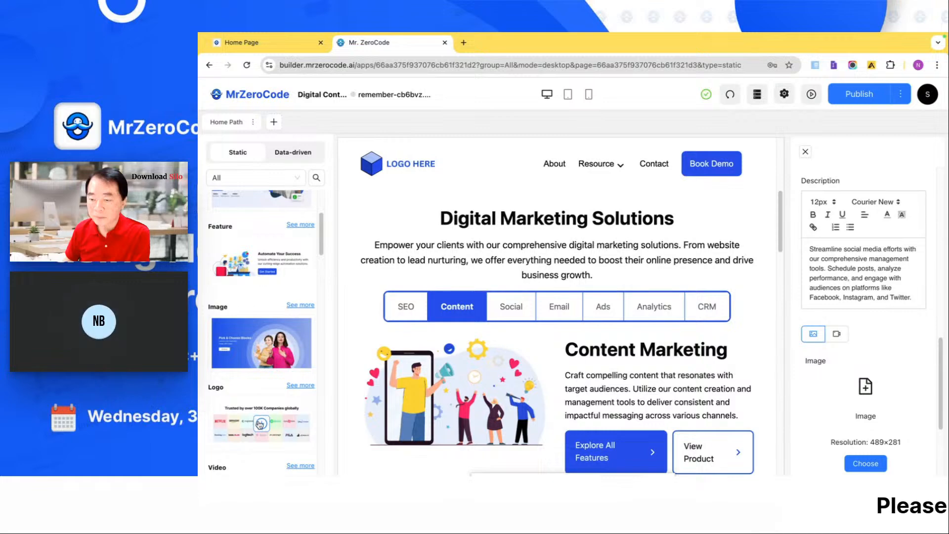
pyautogui.click(259, 424)
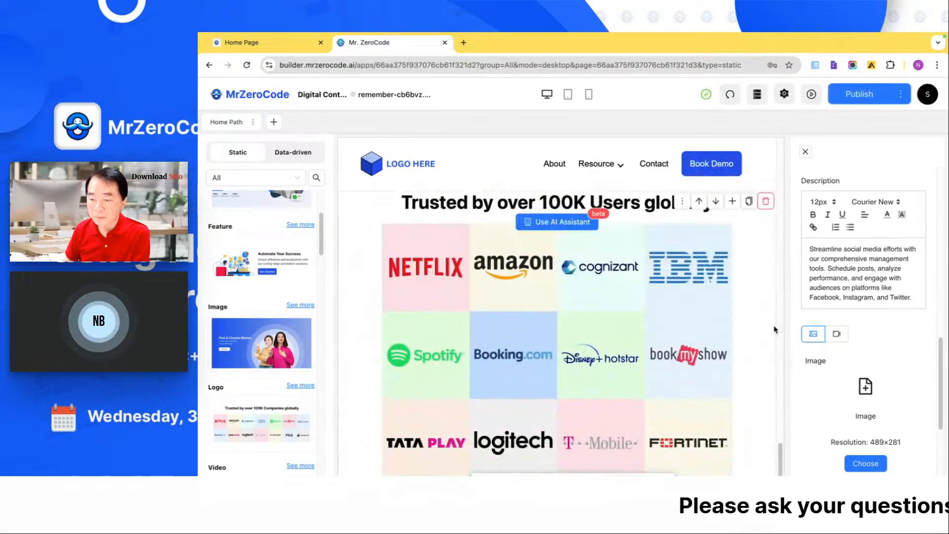
# - Look over the blocks added to the page and open the Image Gallery block's settings
pyautogui.scroll(1, 774, 330)
pyautogui.rightClick(710, 289)
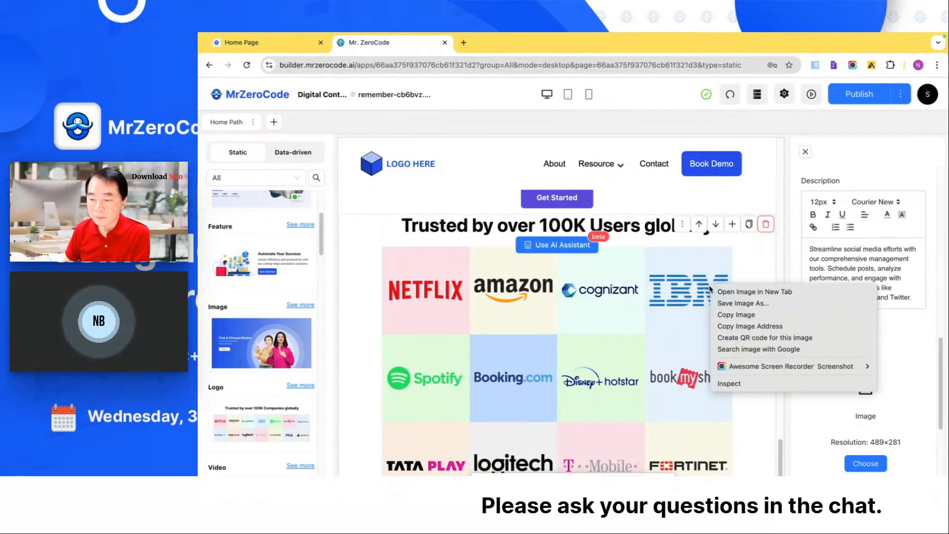
pyautogui.press('Escape')
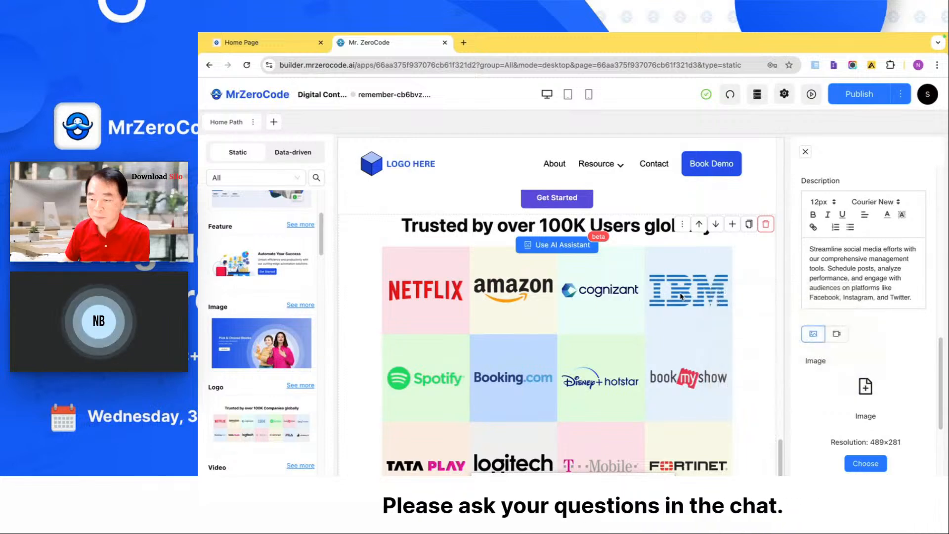
pyautogui.click(683, 224)
pyautogui.click(691, 250)
pyautogui.scroll(10, 682, 297)
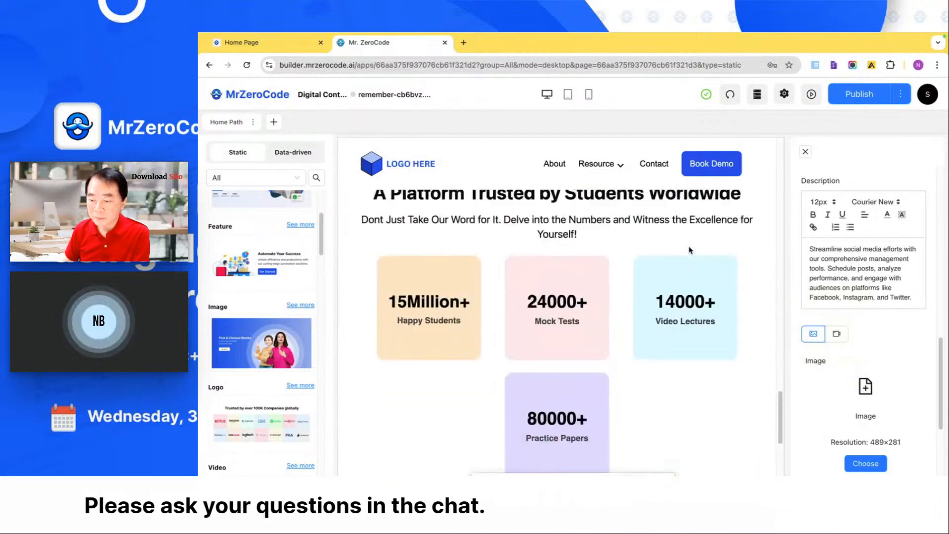
pyautogui.moveTo(686, 326)
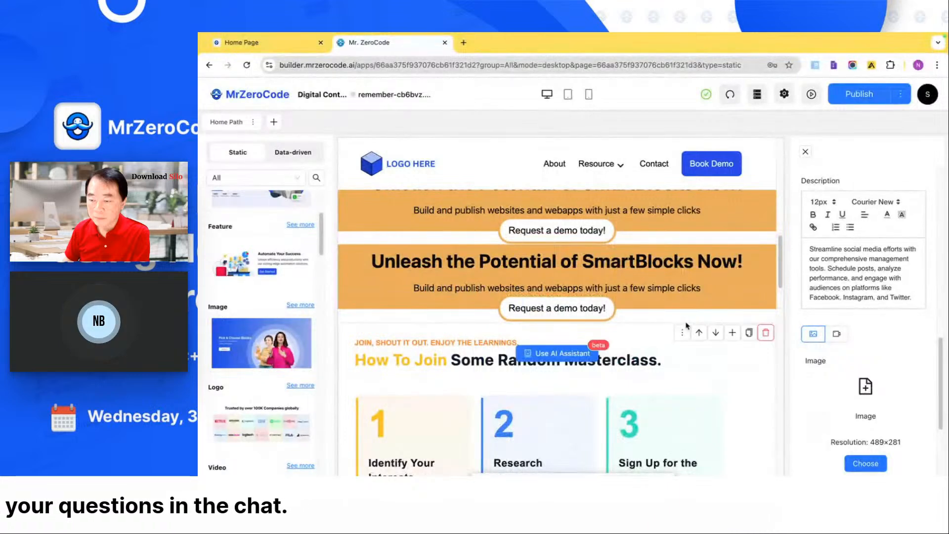
pyautogui.click(687, 370)
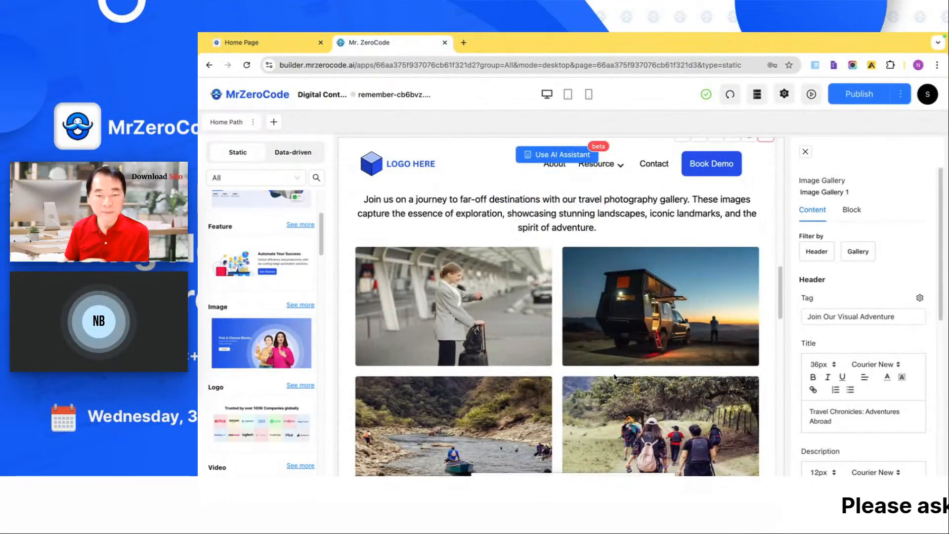
pyautogui.scroll(-10, 615, 378)
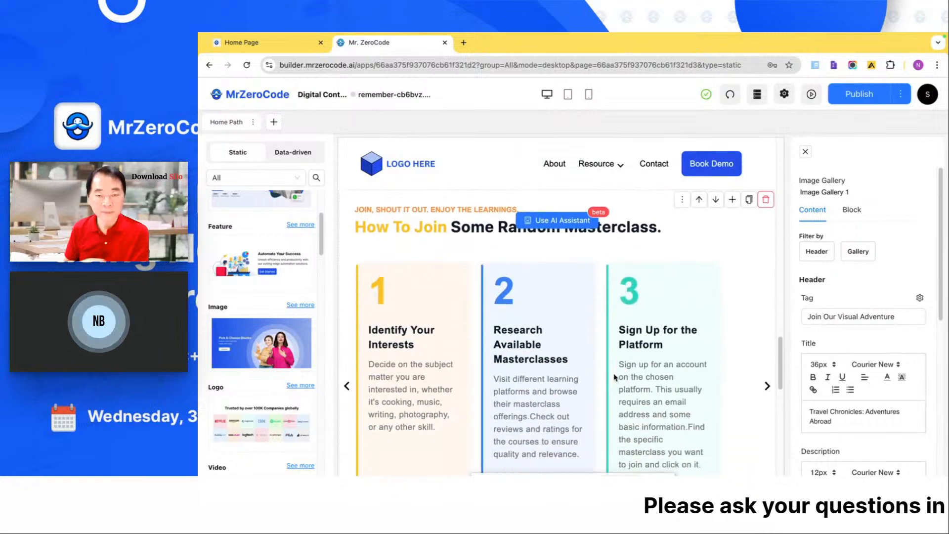
# - Add the Pricing and FAQ blocks to the page from the static block library
pyautogui.scroll(-1, 615, 378)
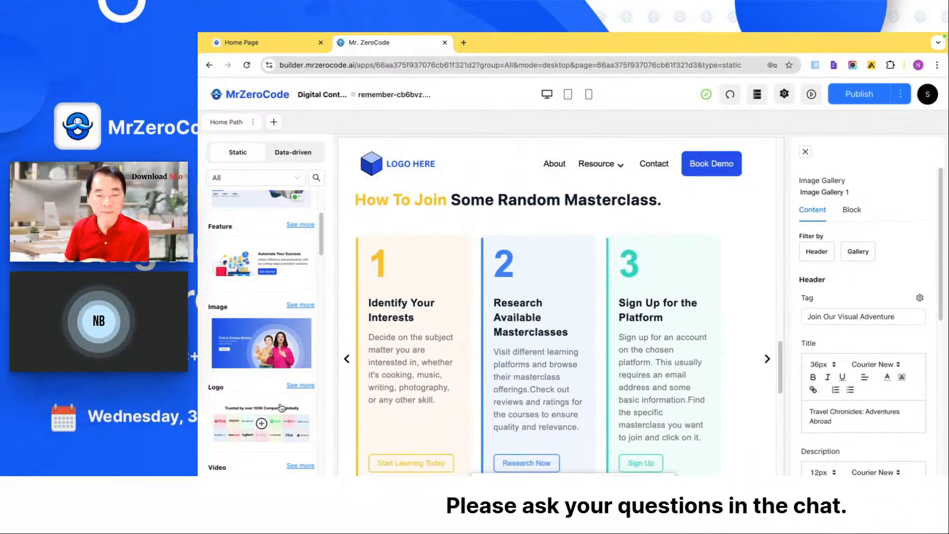
pyautogui.scroll(-8, 281, 407)
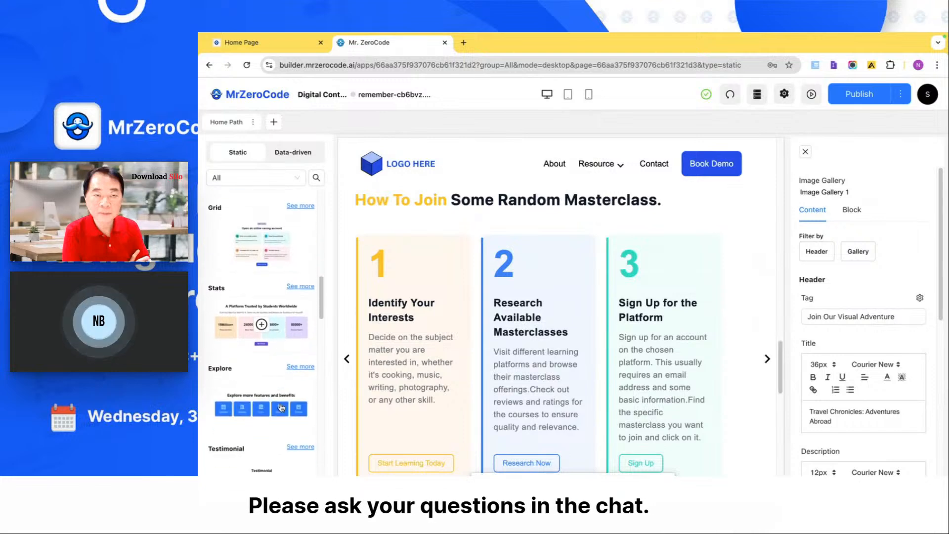
pyautogui.scroll(-5, 281, 407)
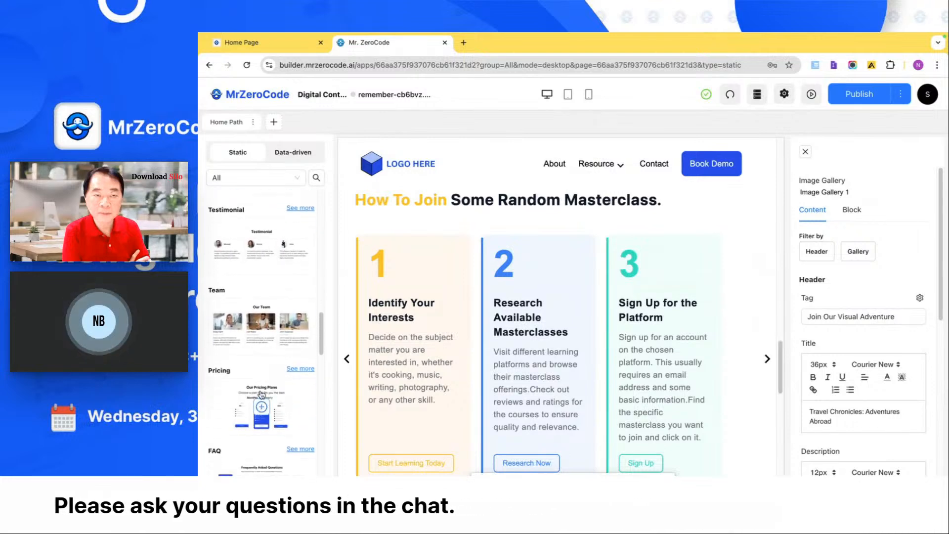
pyautogui.scroll(-3, 263, 400)
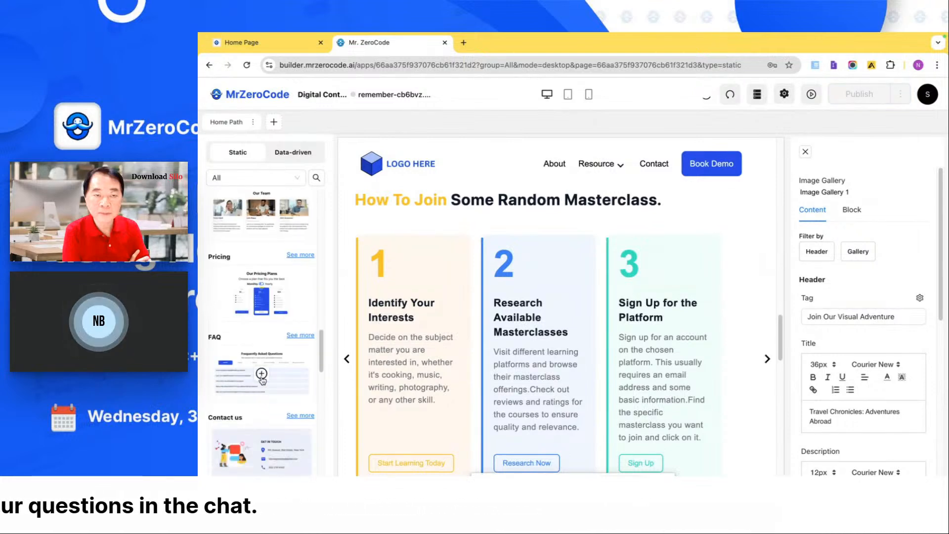
# - Add the static Location, Footer and Promotion Bar blocks to the page
pyautogui.scroll(-6, 261, 379)
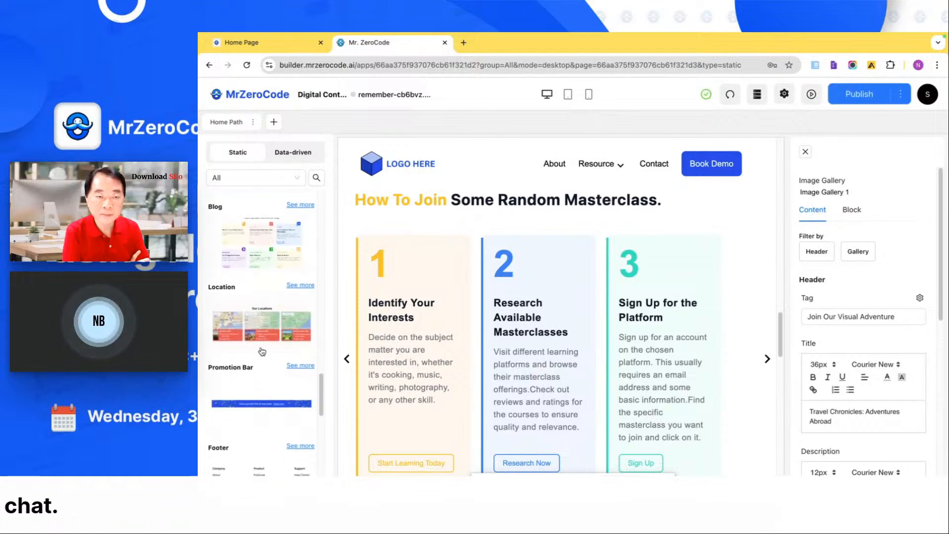
pyautogui.click(261, 403)
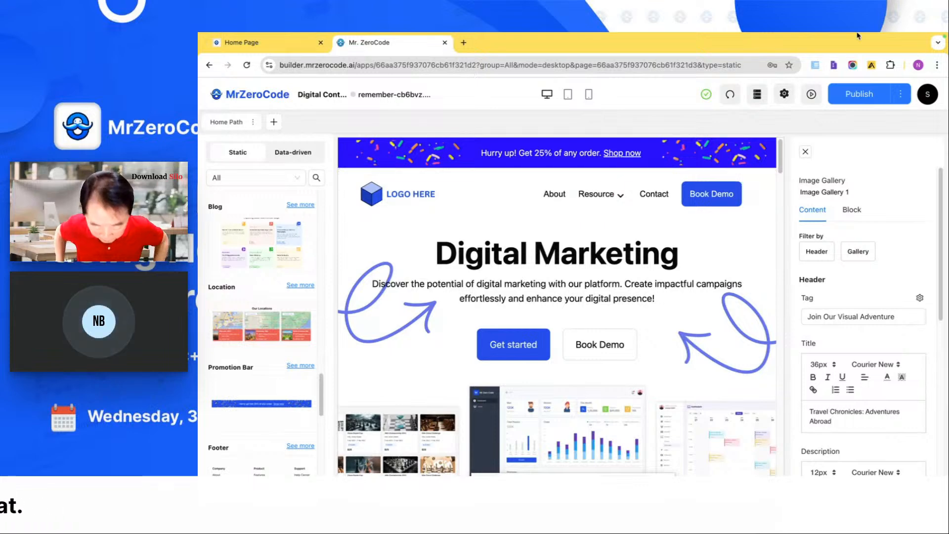
# - Preview the app in the browser and look through the whole home page down to the footer
pyautogui.click(812, 95)
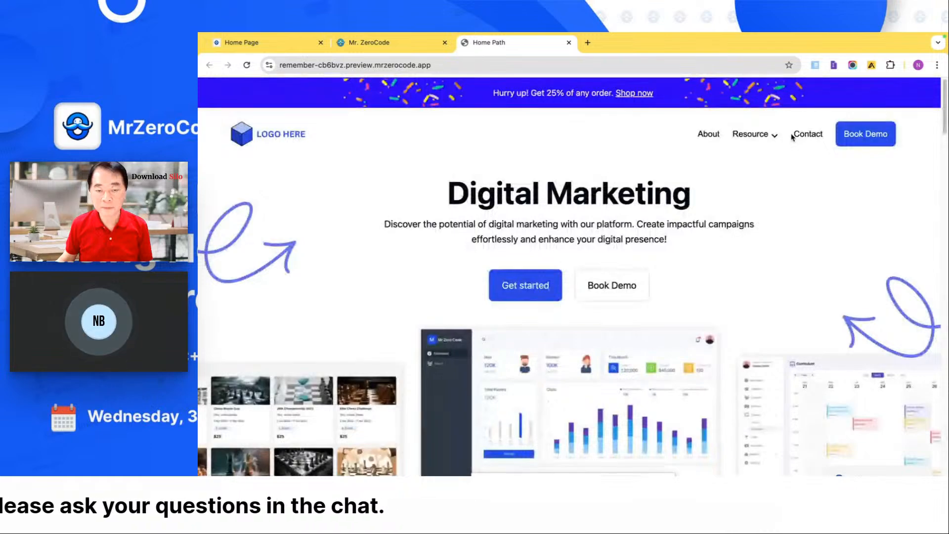
pyautogui.scroll(-10, 792, 137)
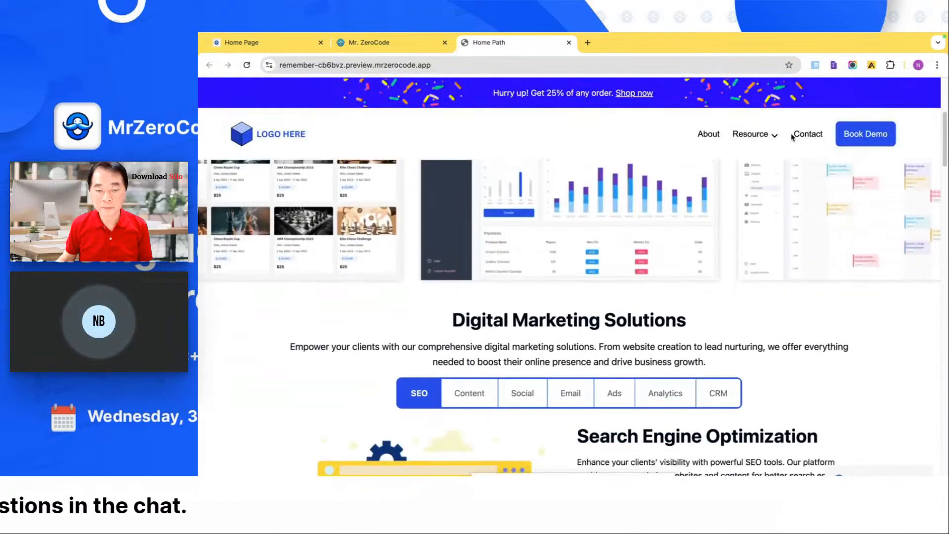
pyautogui.scroll(-10, 792, 137)
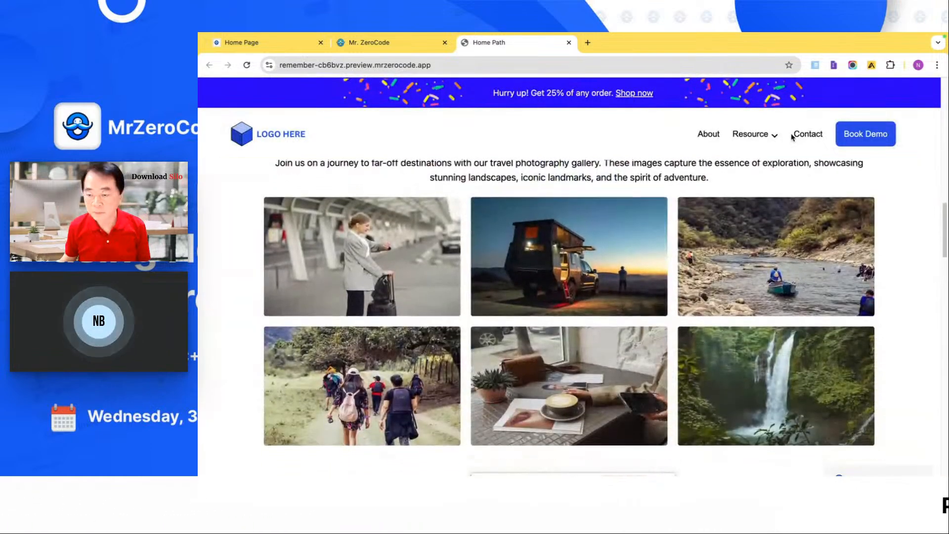
pyautogui.scroll(-10, 792, 137)
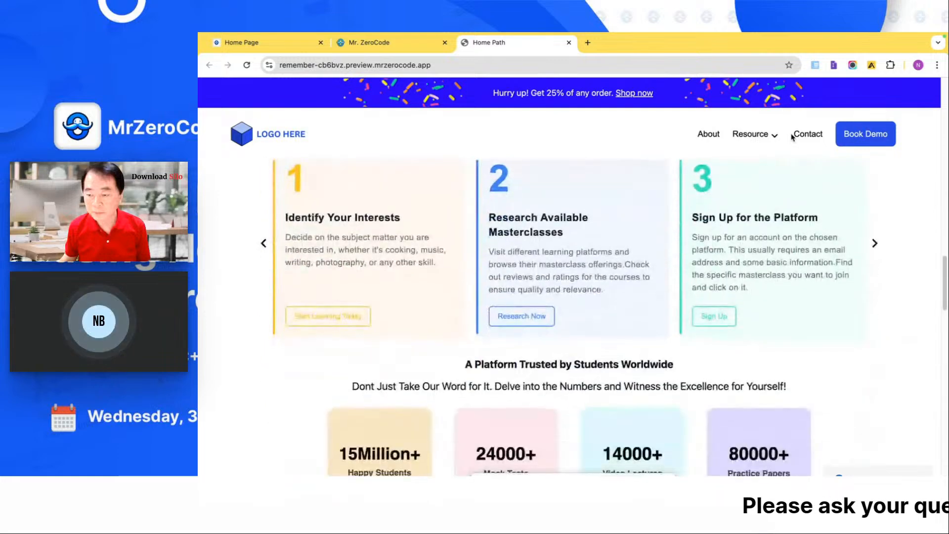
pyautogui.scroll(-4, 791, 137)
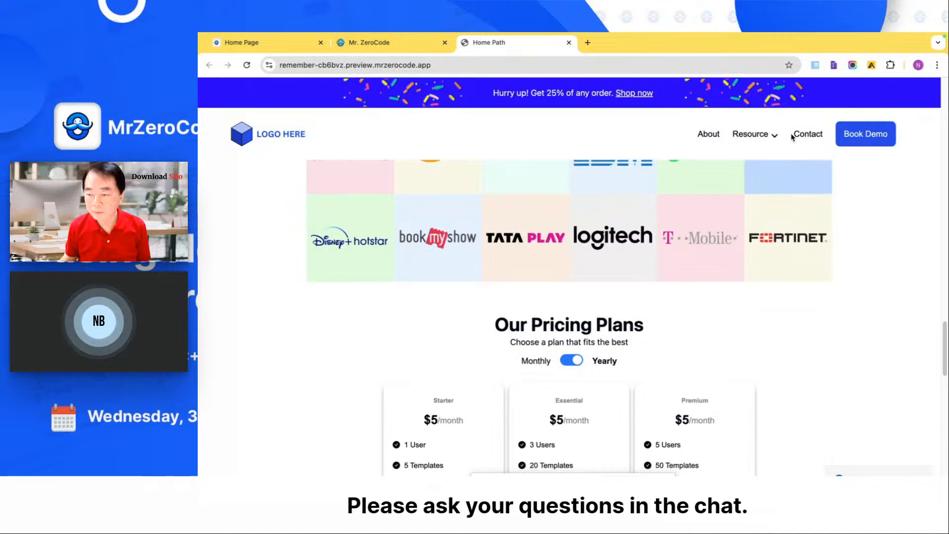
pyautogui.scroll(-7, 792, 137)
pyautogui.scroll(-7, 792, 137)
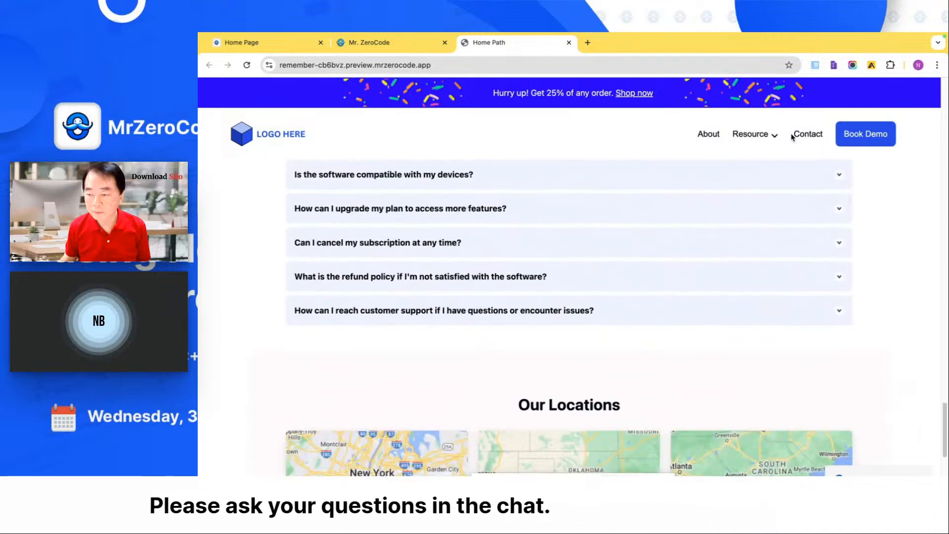
pyautogui.scroll(-2, 792, 137)
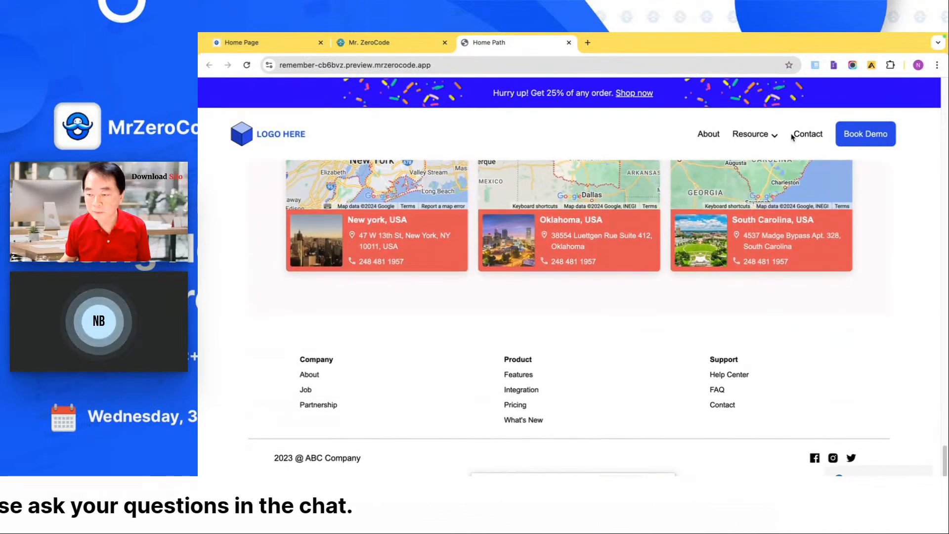
# - Return to the app builder and list all the data-driven form blocks in the block library
pyautogui.click(424, 45)
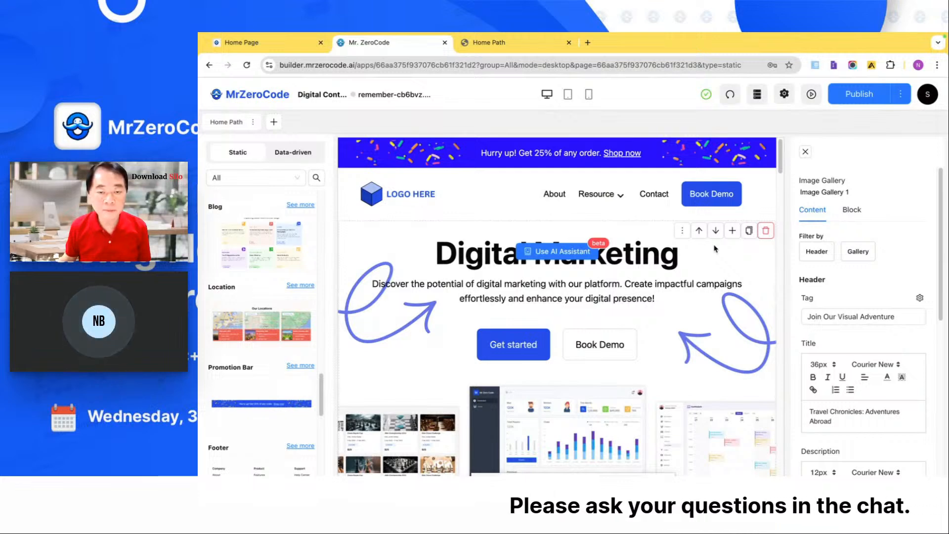
pyautogui.scroll(-20, 714, 249)
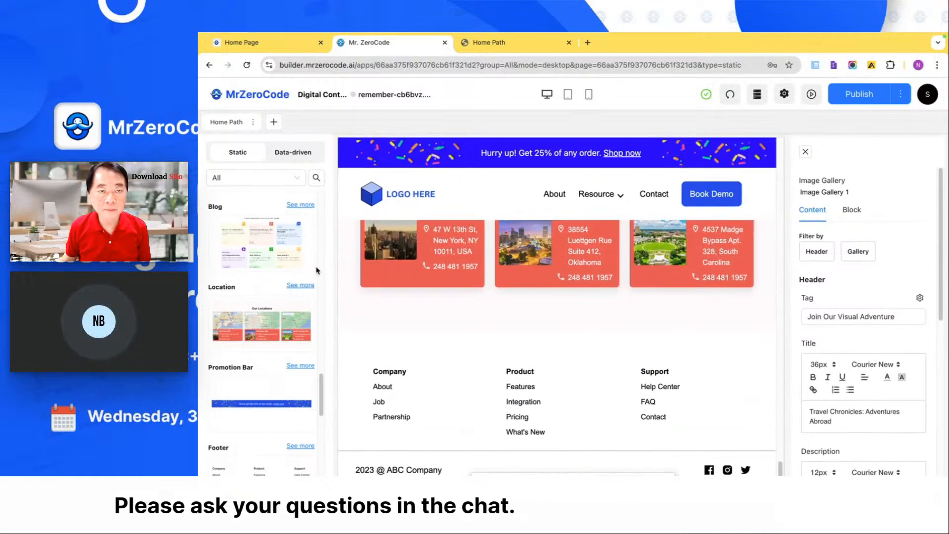
pyautogui.click(301, 160)
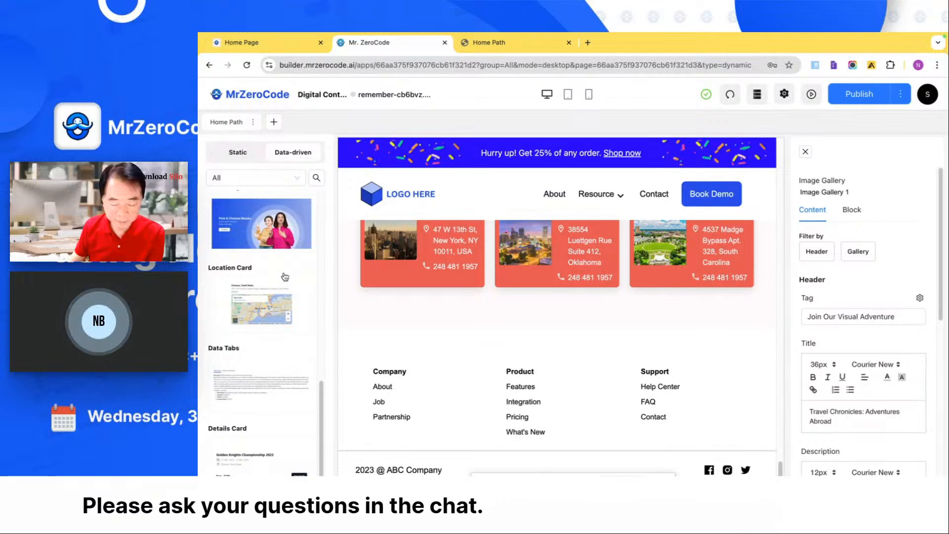
pyautogui.scroll(4, 285, 276)
pyautogui.scroll(5, 285, 276)
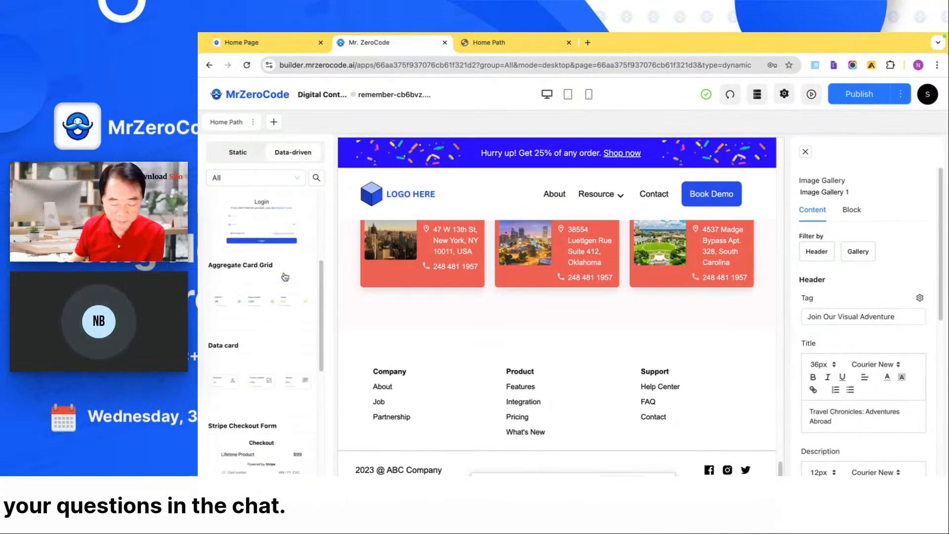
pyautogui.click(306, 366)
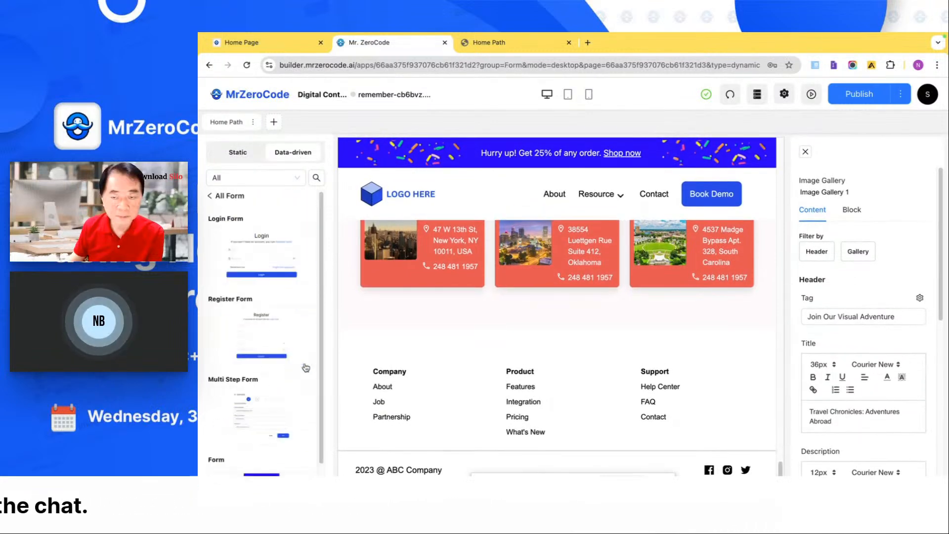
pyautogui.scroll(-1, 279, 398)
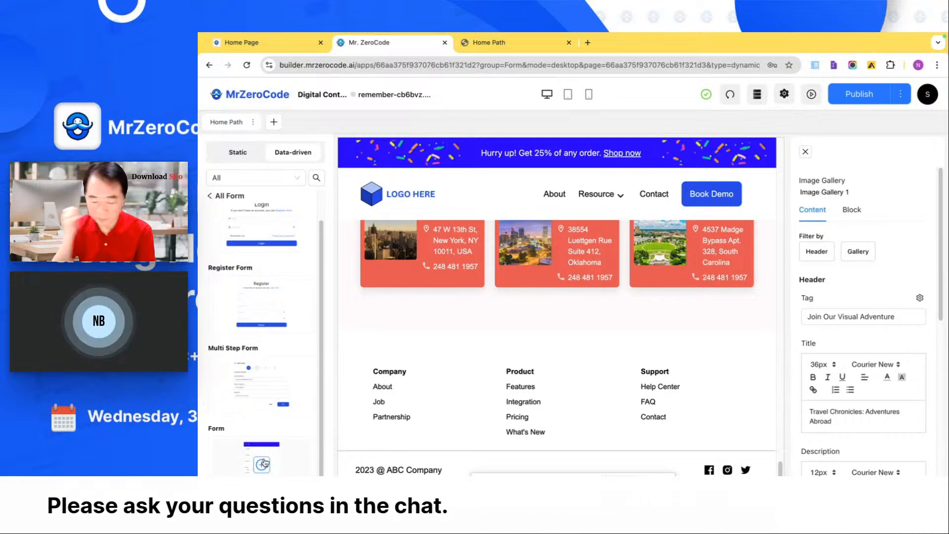
# - Create a new page named Registration with the path /registration and add the data-driven Form block to it
pyautogui.click(275, 122)
pyautogui.click(305, 143)
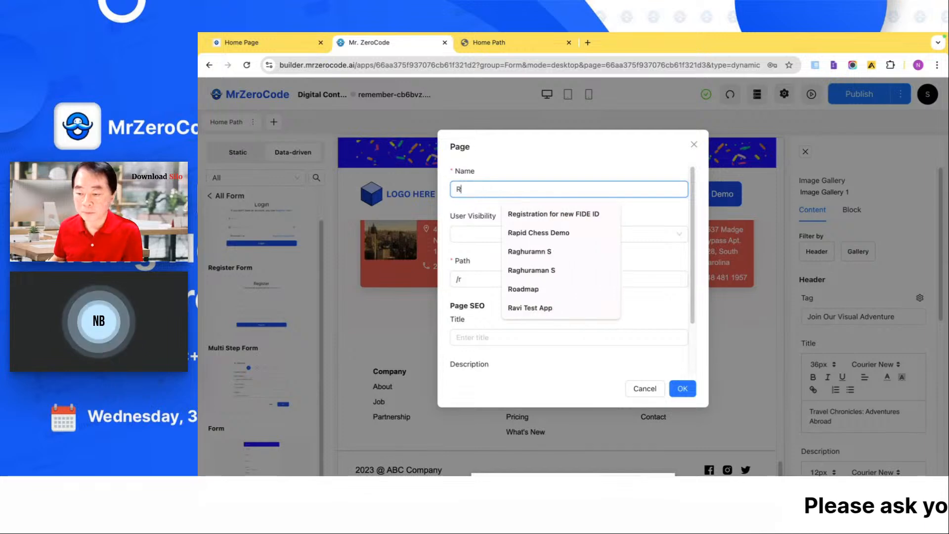
pyautogui.write('Registration')
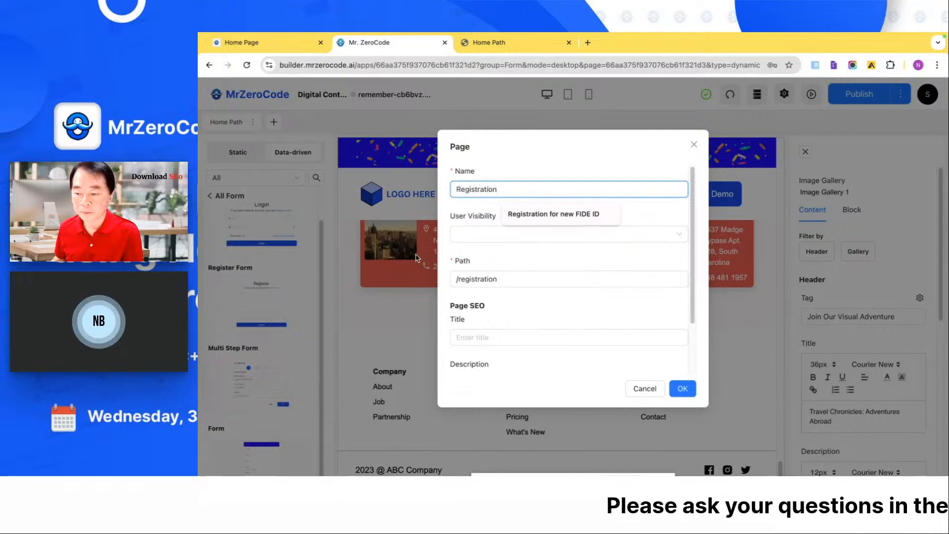
pyautogui.click(476, 233)
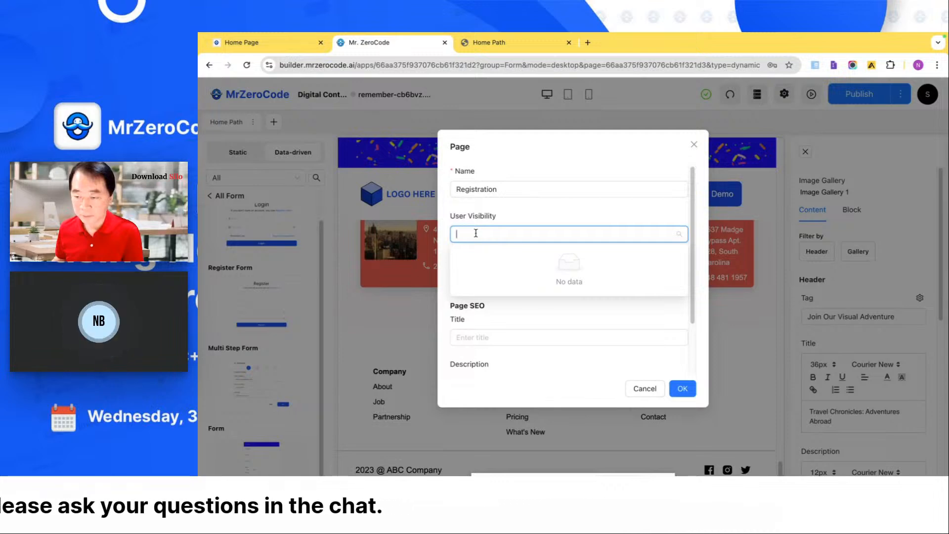
pyautogui.click(525, 222)
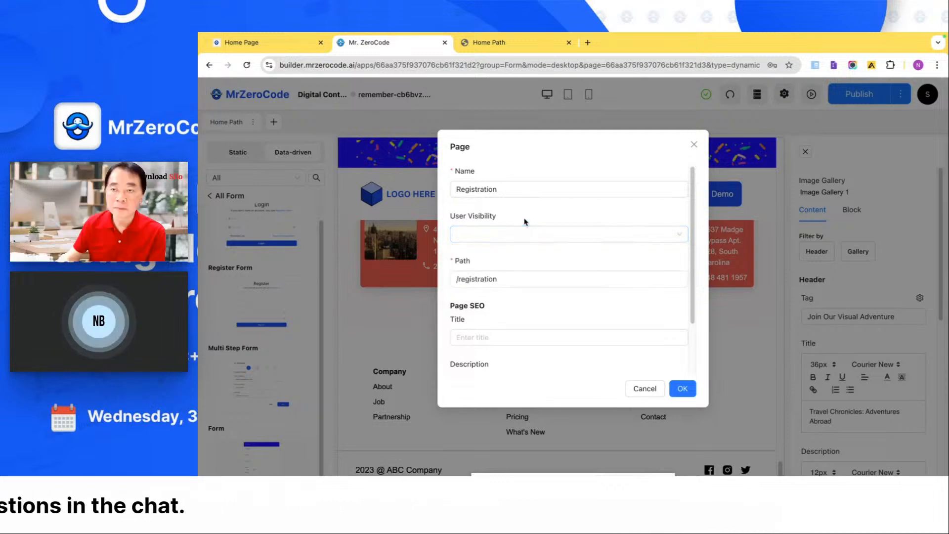
pyautogui.scroll(-2, 520, 264)
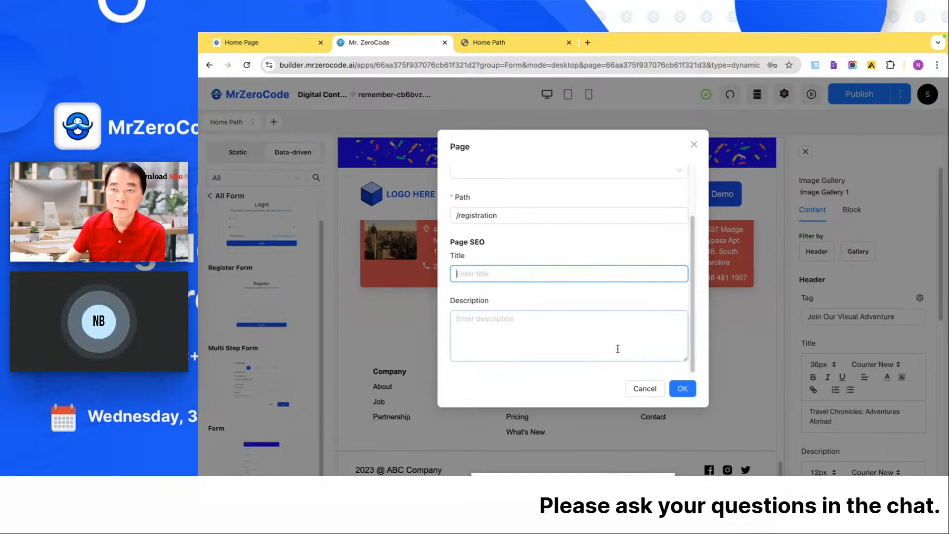
pyautogui.click(693, 391)
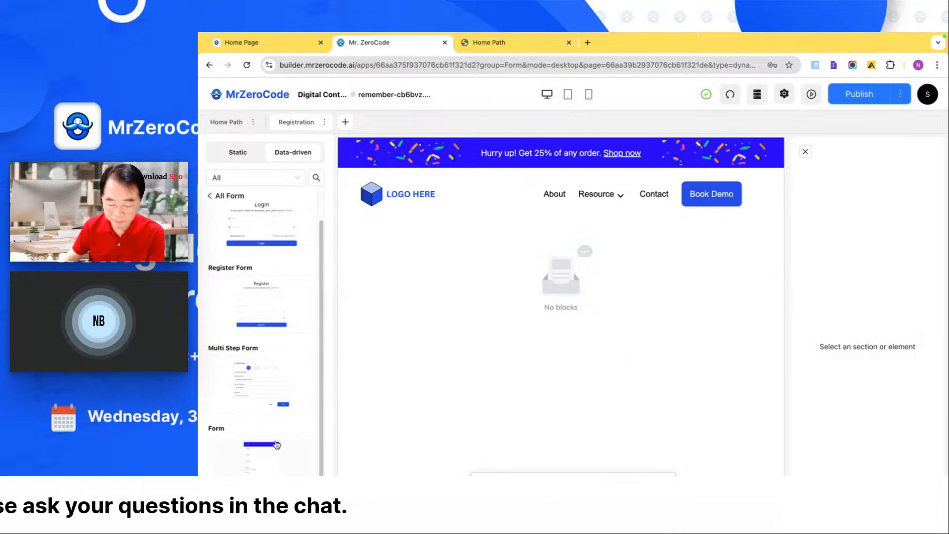
pyautogui.click(262, 468)
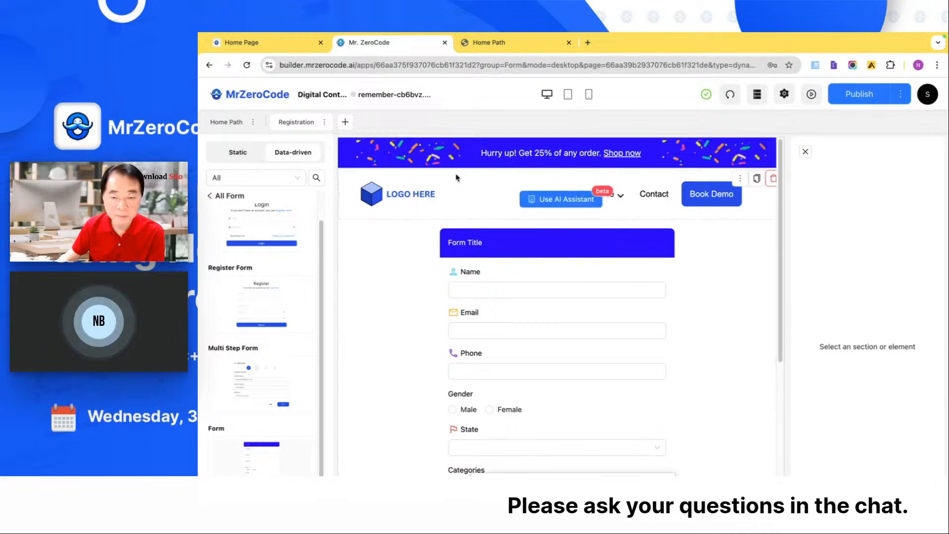
# - Try hiding the web page header on the Registration page through its visibility settings, and clear that choice again
pyautogui.click(615, 177)
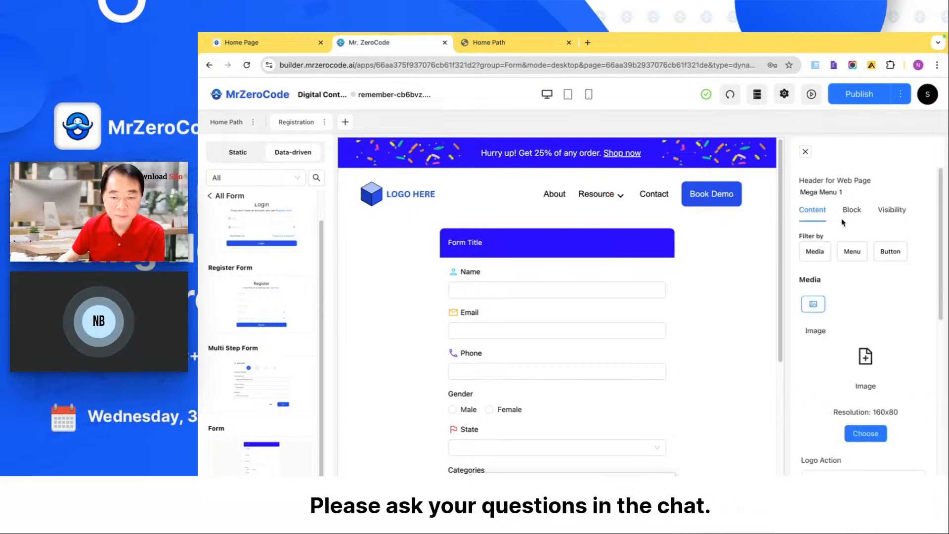
pyautogui.click(892, 211)
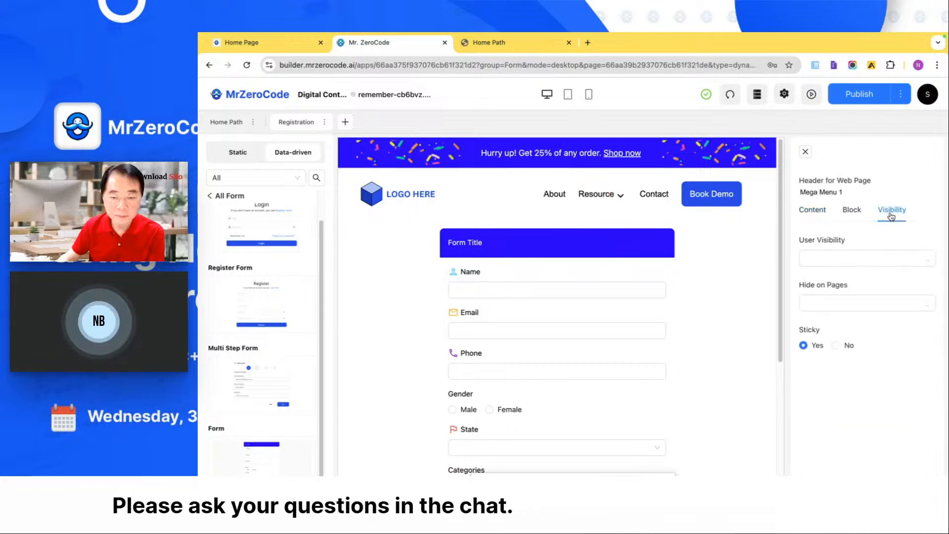
pyautogui.click(868, 259)
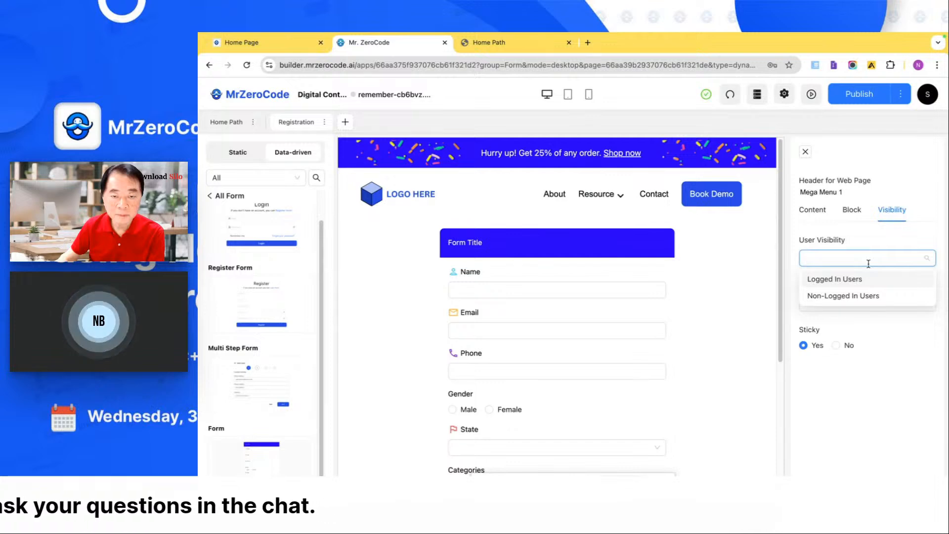
pyautogui.click(878, 241)
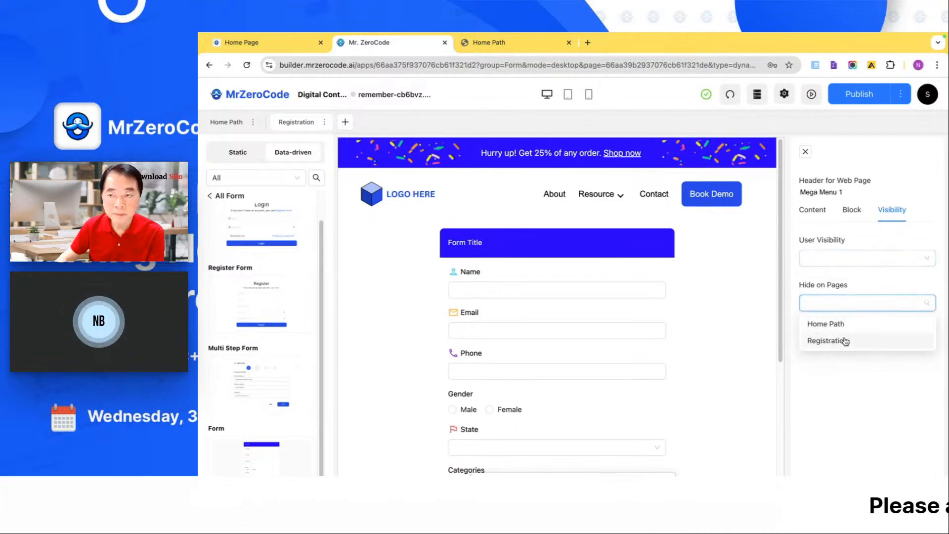
pyautogui.click(845, 341)
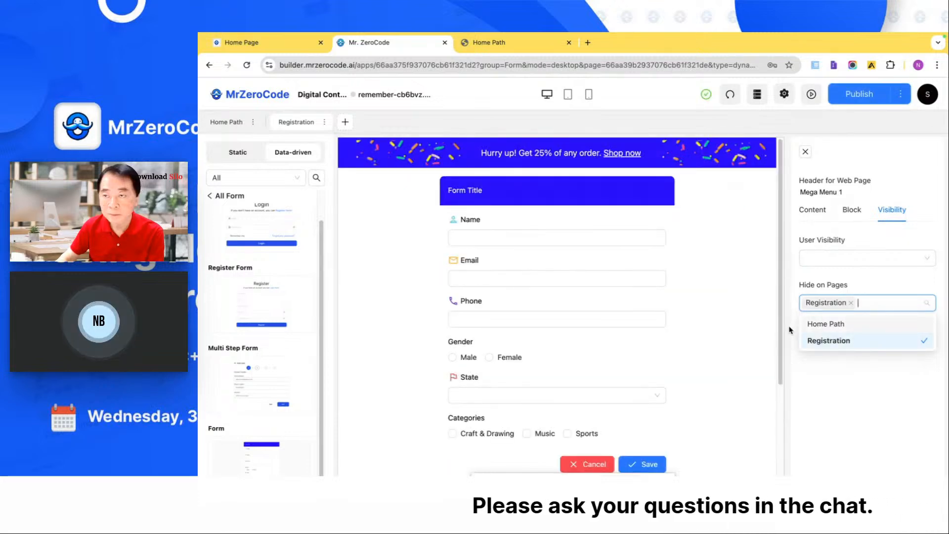
pyautogui.click(850, 302)
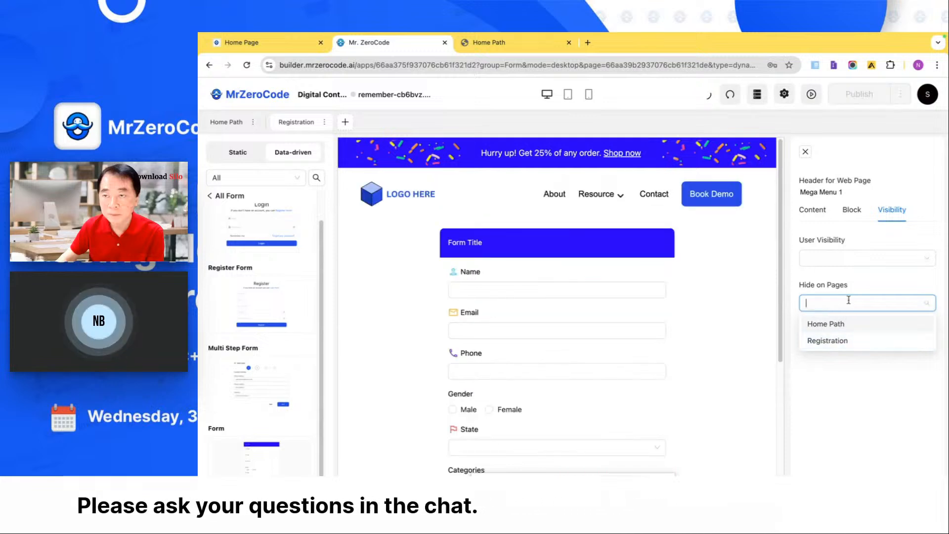
pyautogui.click(807, 152)
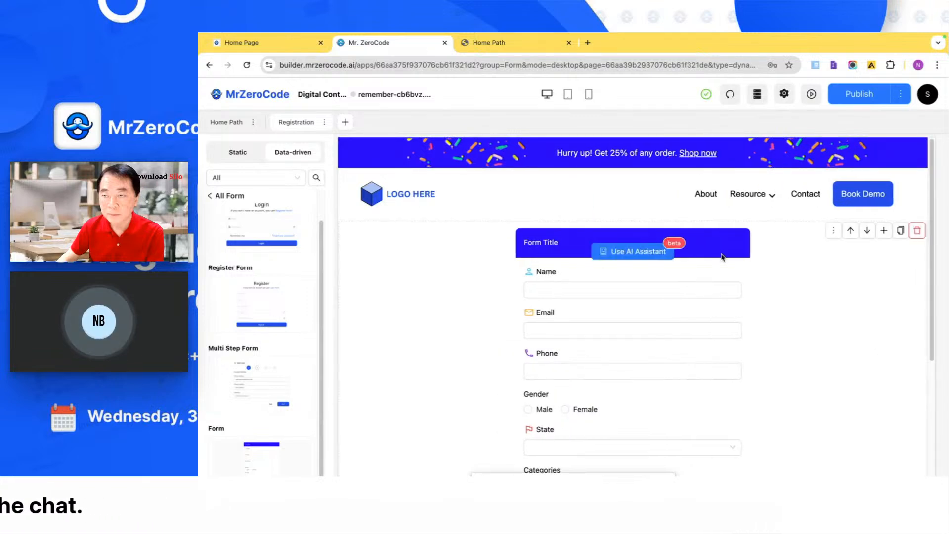
# - Connect the form block to the Prolearnr data source and its Form table
pyautogui.scroll(-2, 721, 256)
pyautogui.click(705, 291)
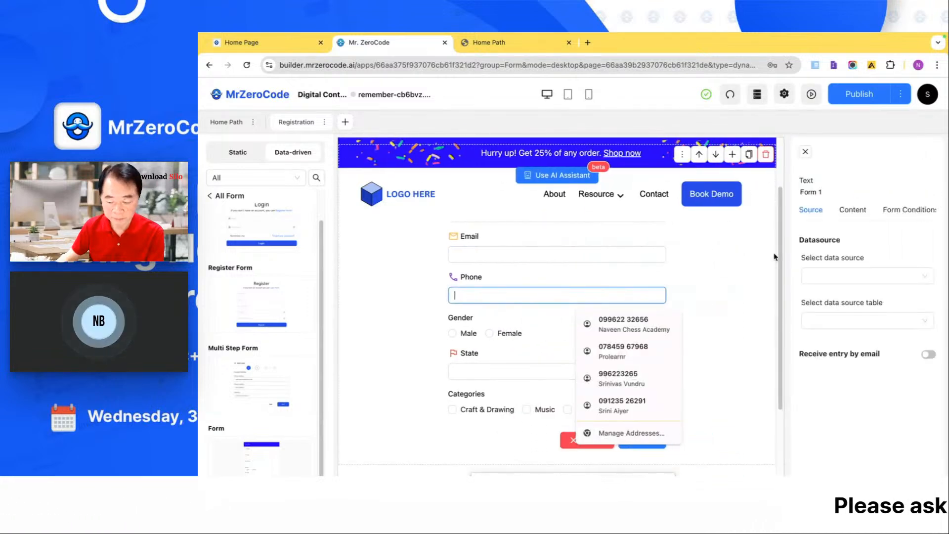
pyautogui.click(857, 277)
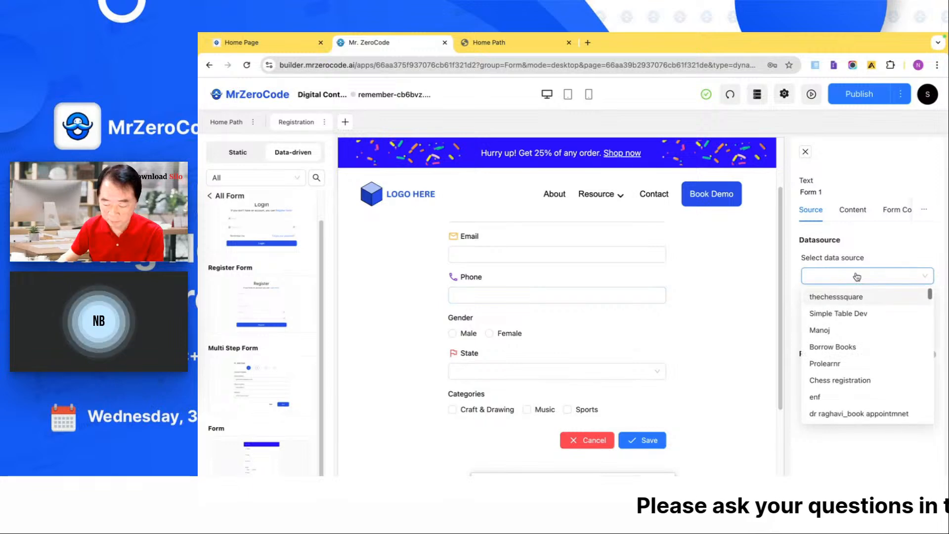
pyautogui.scroll(-1, 856, 339)
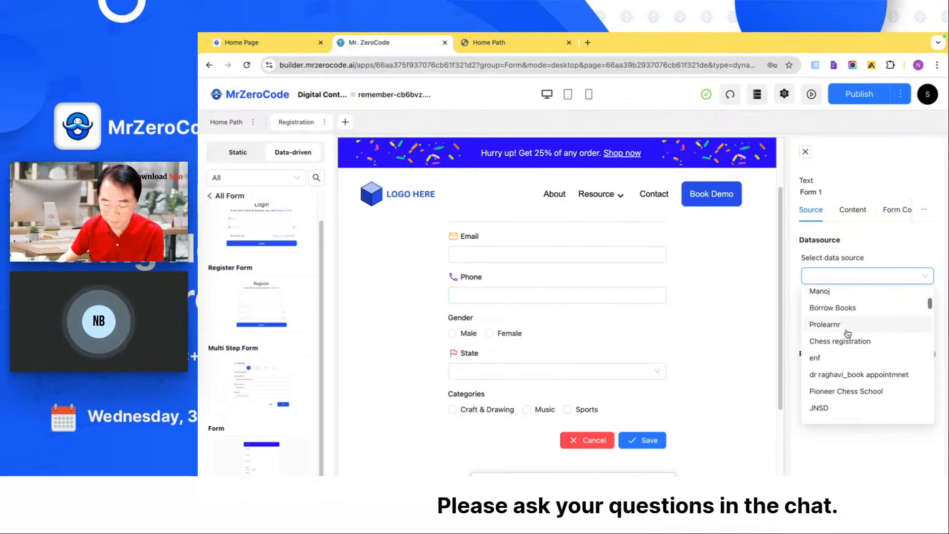
pyautogui.click(850, 327)
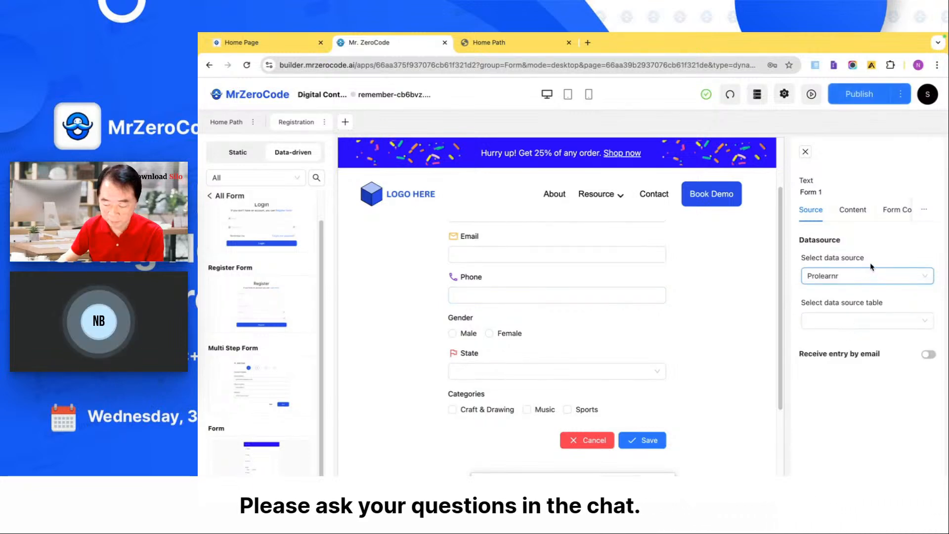
pyautogui.click(864, 321)
pyautogui.click(851, 341)
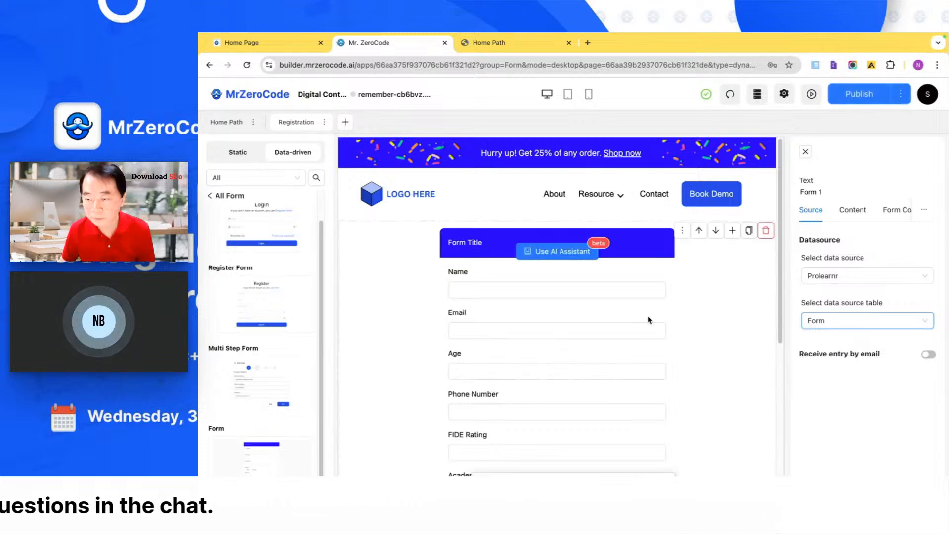
# - Delete the Email and Age fields from the form's content
pyautogui.scroll(-1, 650, 320)
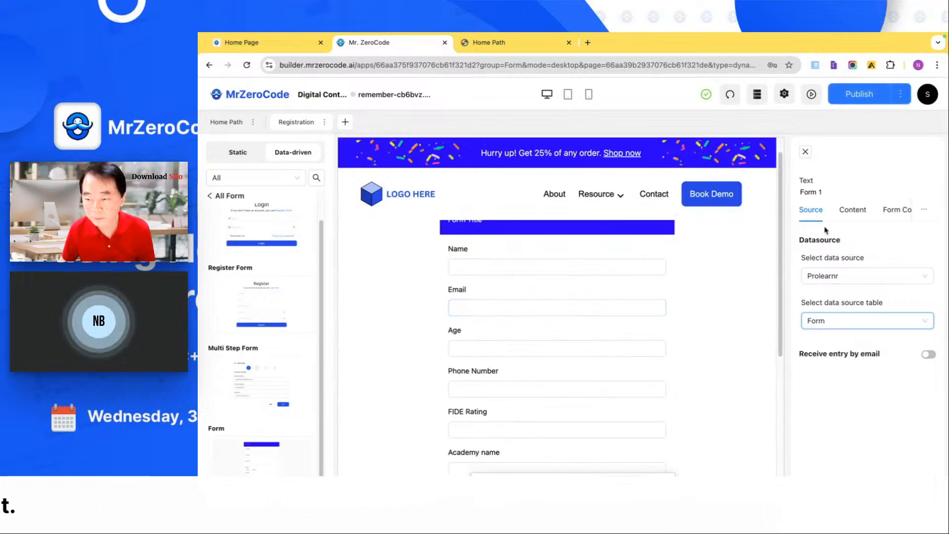
pyautogui.click(849, 212)
pyautogui.scroll(-2, 857, 305)
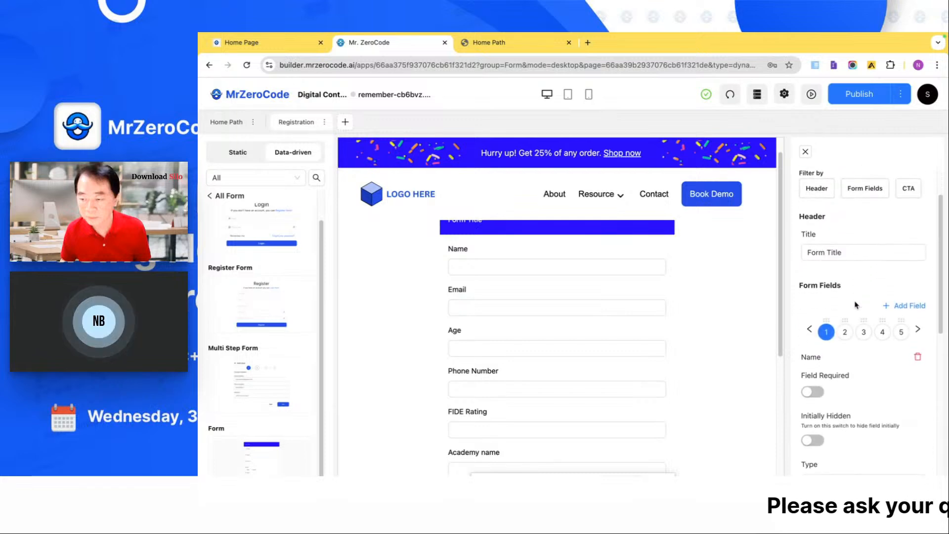
pyautogui.click(920, 357)
pyautogui.click(917, 356)
# - Look over the Phone Number field's type options and the settings of the form's Submit action
pyautogui.scroll(-1, 860, 445)
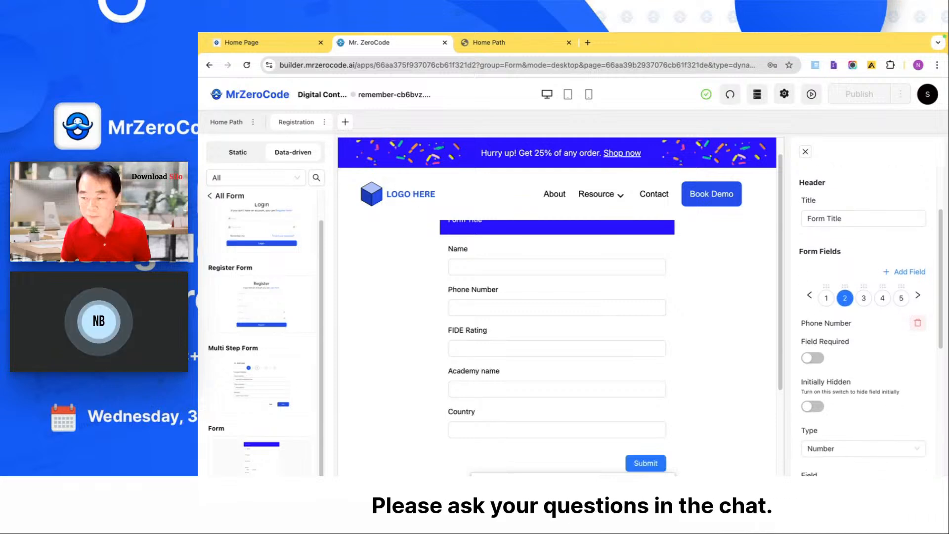
pyautogui.scroll(-1, 861, 435)
pyautogui.click(855, 423)
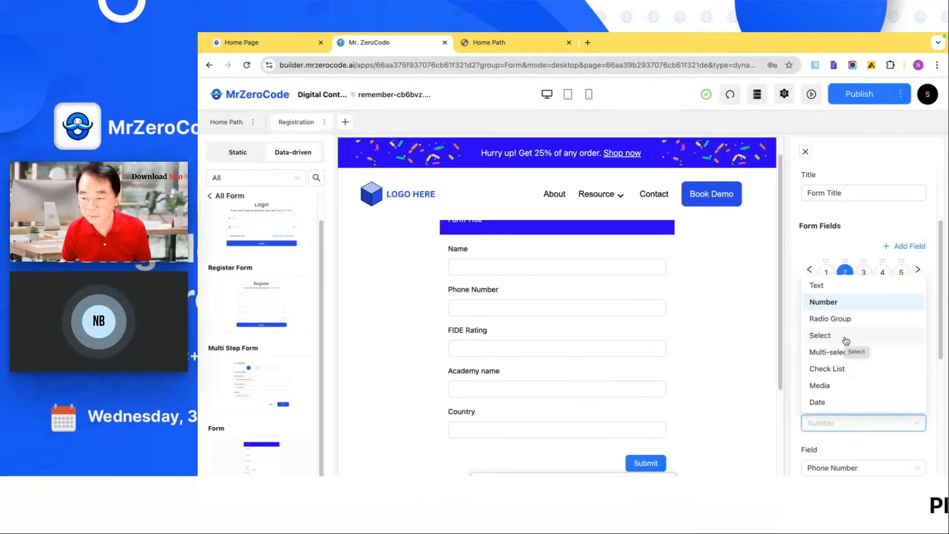
pyautogui.click(851, 229)
pyautogui.scroll(-5, 850, 229)
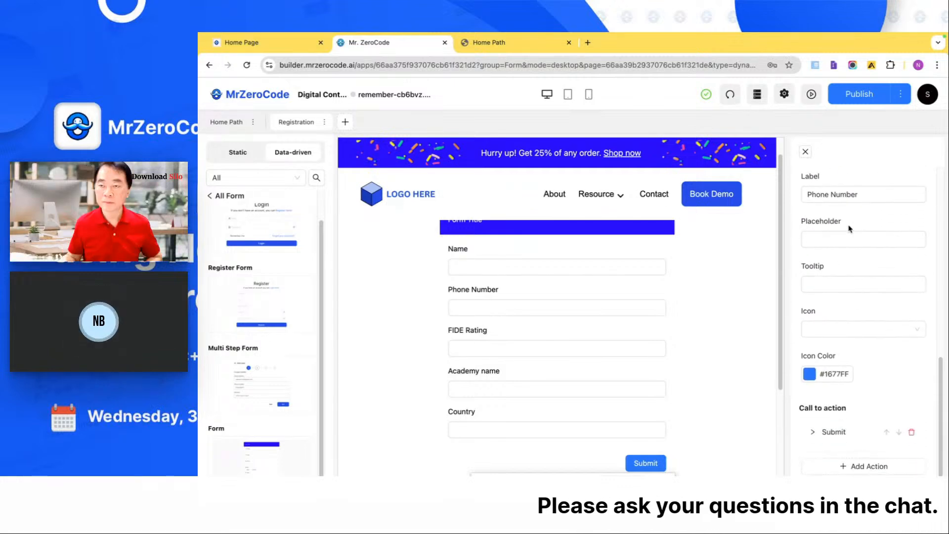
pyautogui.click(837, 431)
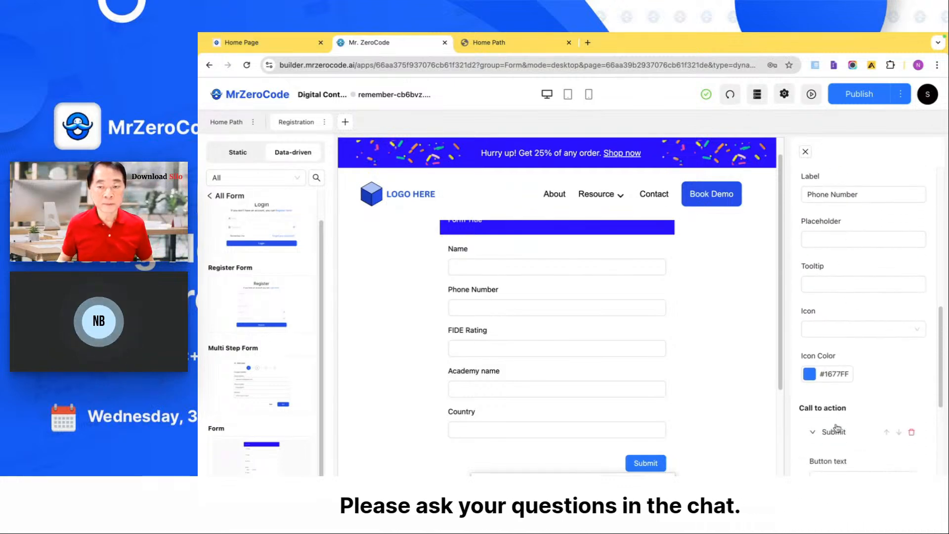
pyautogui.scroll(-3, 838, 428)
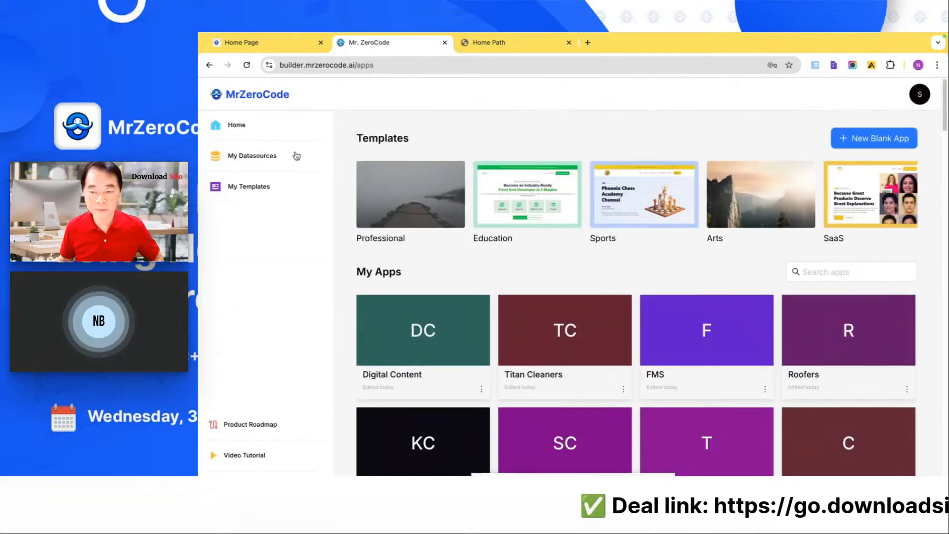
# - Search the datasources for "prol" and open the Form table of the Prolearnr datasource
pyautogui.click(297, 157)
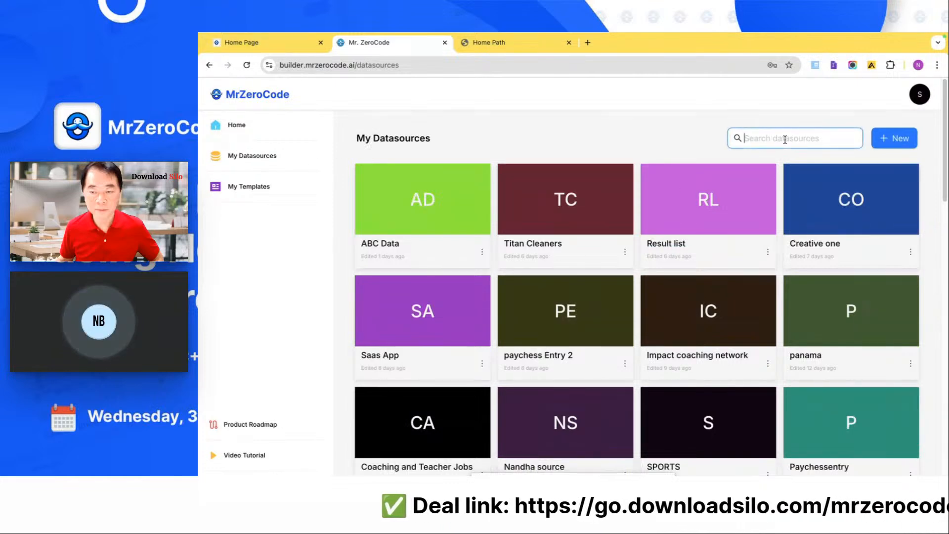
pyautogui.write('prol')
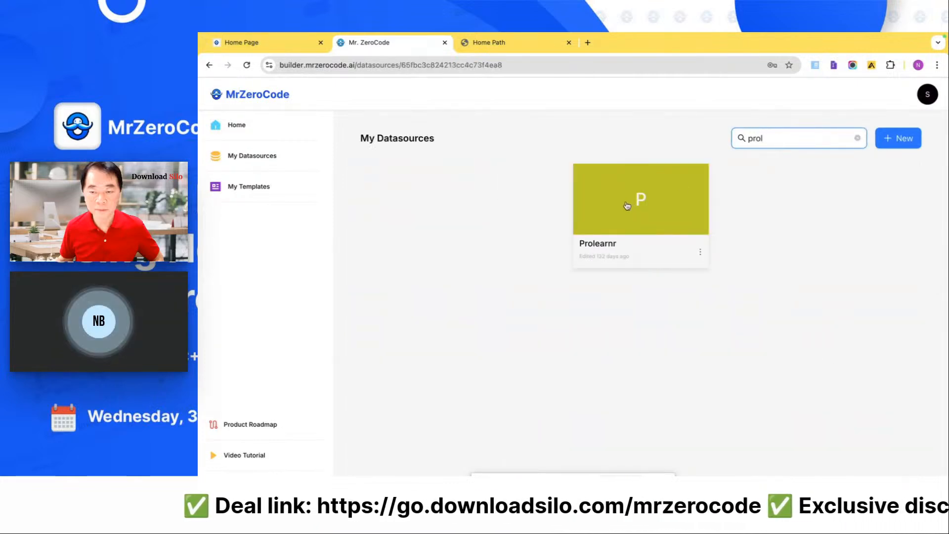
pyautogui.click(627, 206)
pyautogui.click(277, 198)
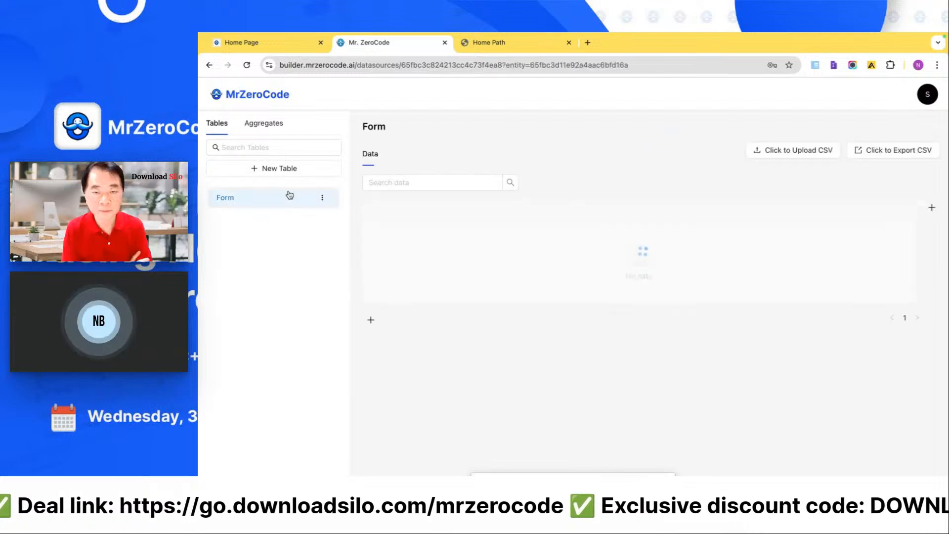
# - Look across the Form table's remaining columns and return to the apps overview
pyautogui.hscroll(1, 495, 254)
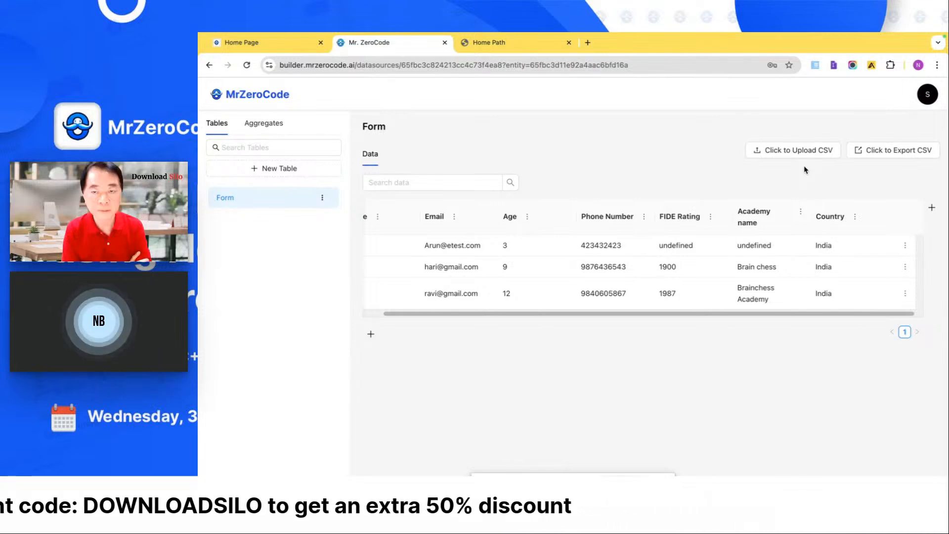
pyautogui.click(269, 102)
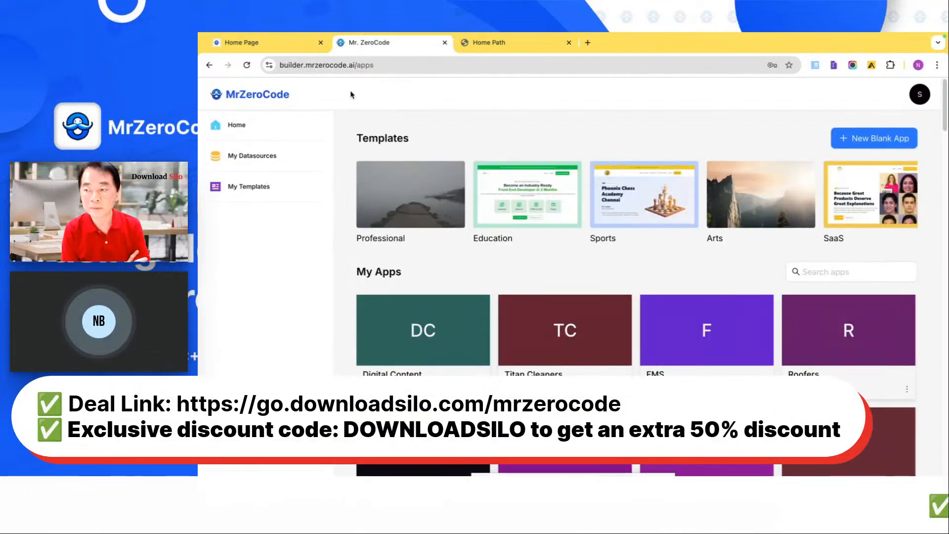
# - Look through the MrZeroCode website's home page down to the case study and tutorial cards
pyautogui.click(294, 44)
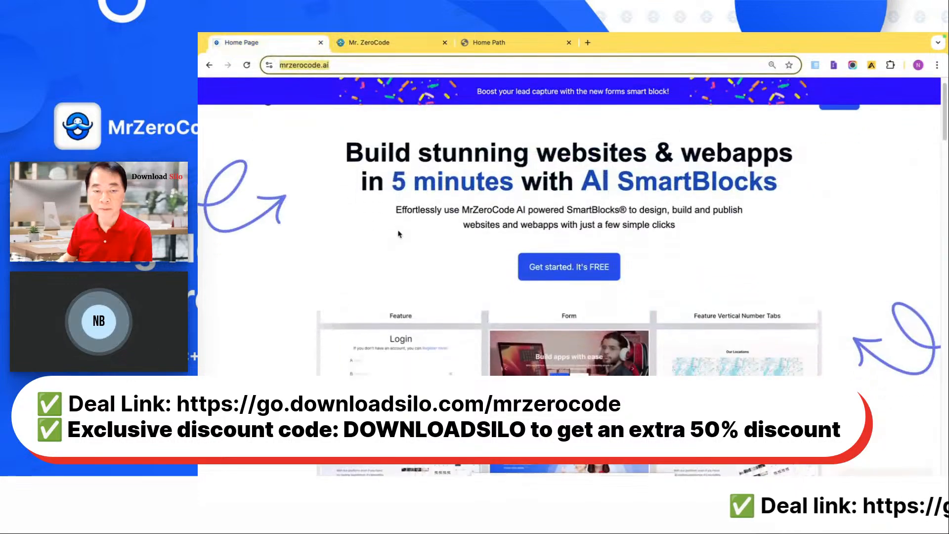
pyautogui.scroll(-15, 399, 234)
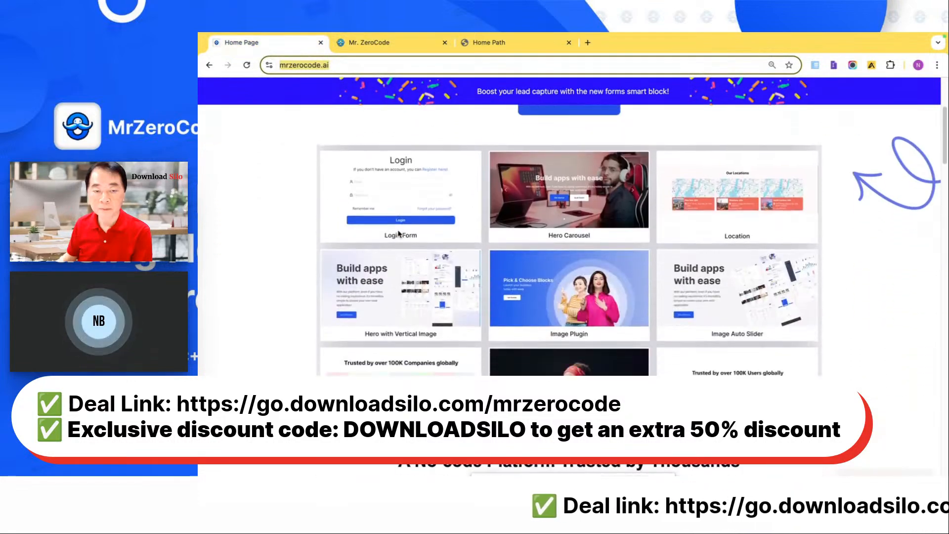
pyautogui.scroll(-6, 399, 233)
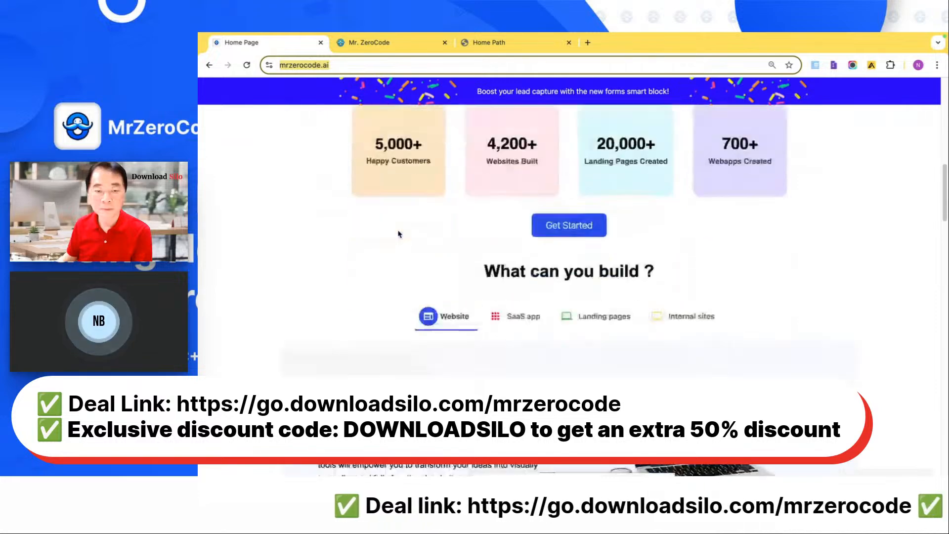
pyautogui.scroll(-6, 399, 234)
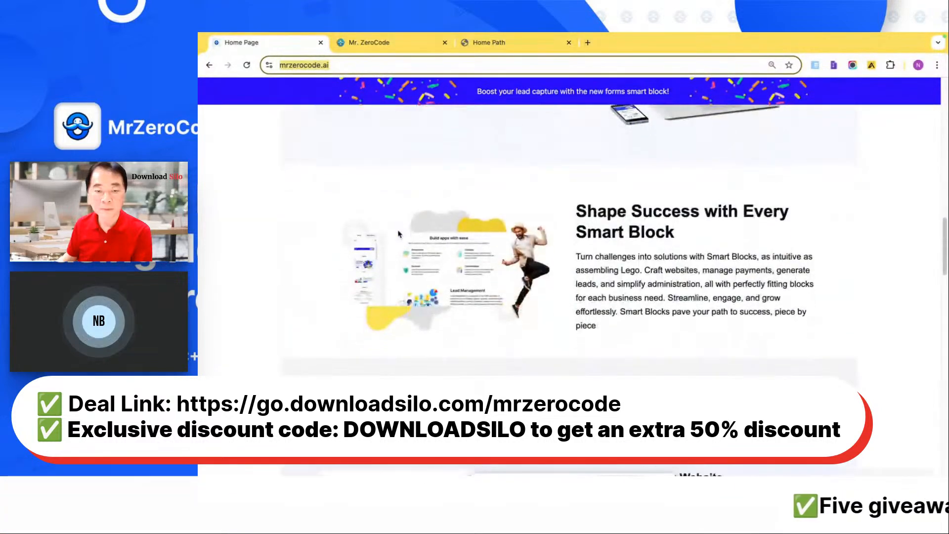
pyautogui.scroll(-1, 399, 233)
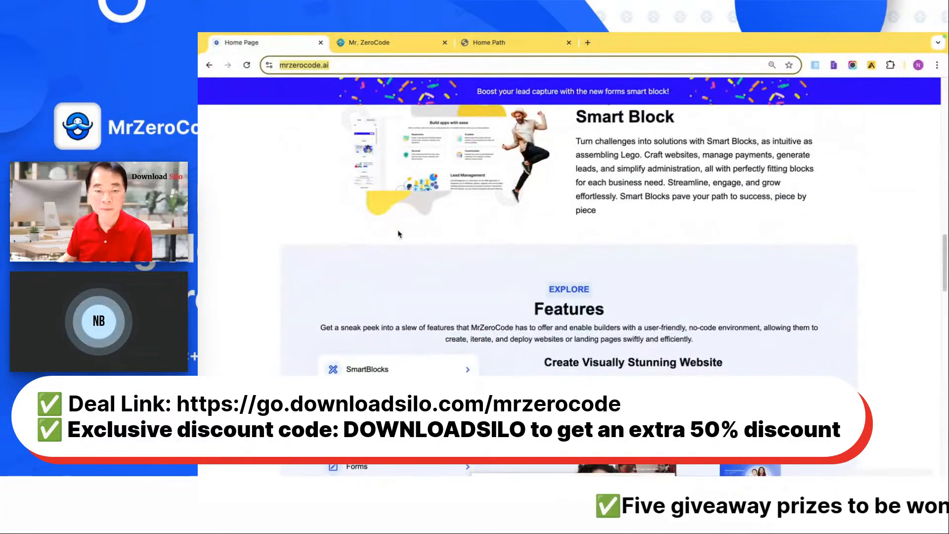
pyautogui.scroll(-10, 399, 234)
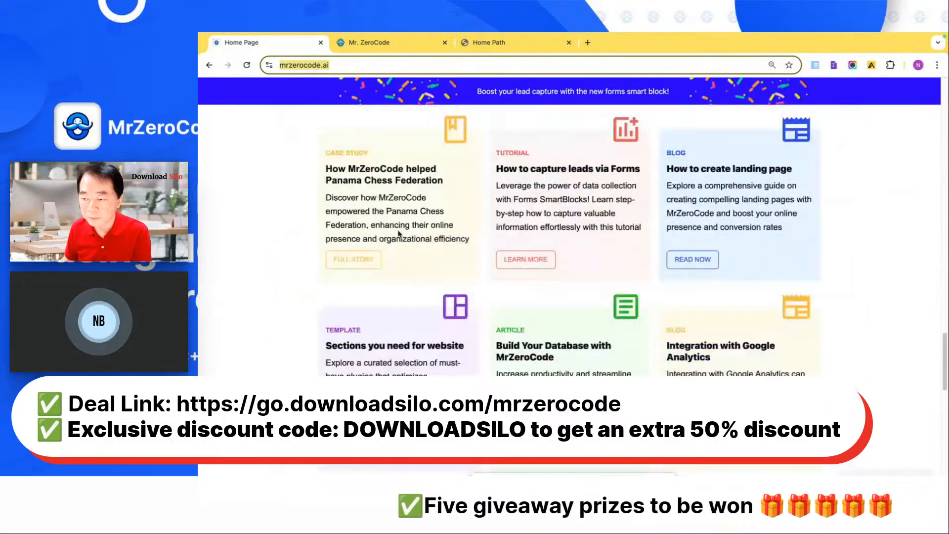
pyautogui.scroll(5, 399, 234)
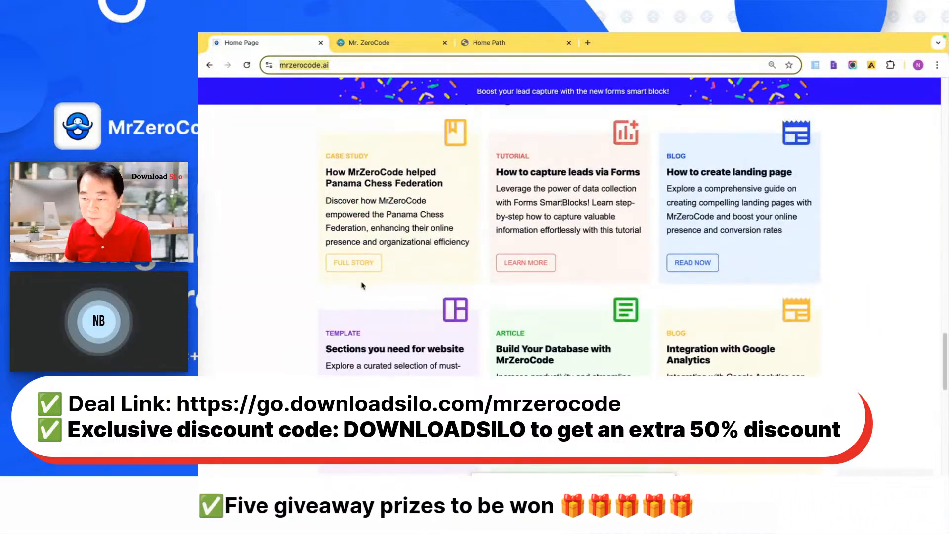
# - Open the Panama Chess Federation case study and read through it
pyautogui.click(370, 265)
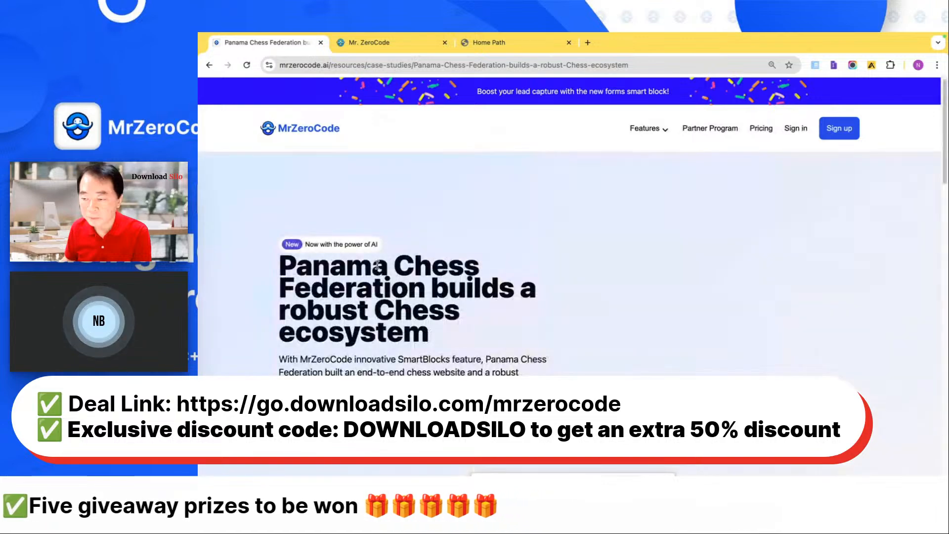
pyautogui.scroll(-8, 379, 265)
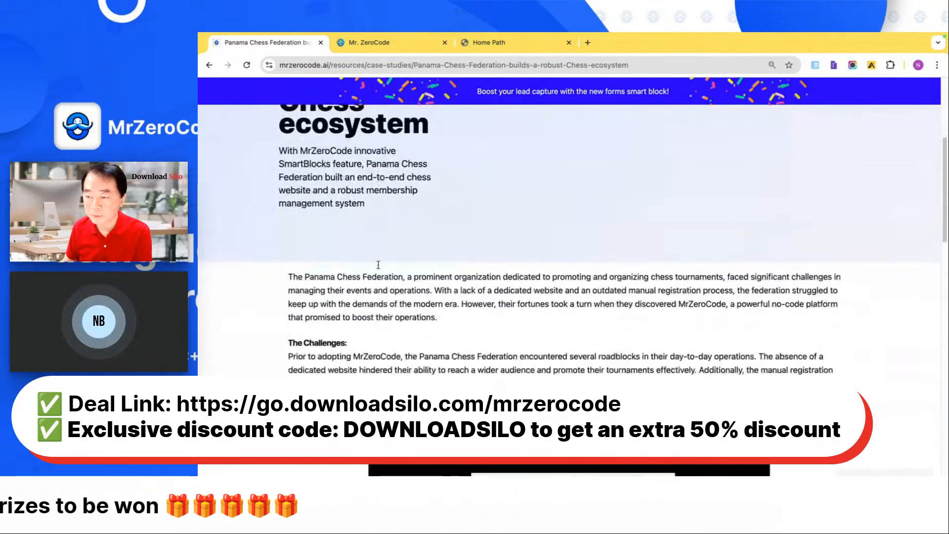
pyautogui.scroll(-5, 379, 265)
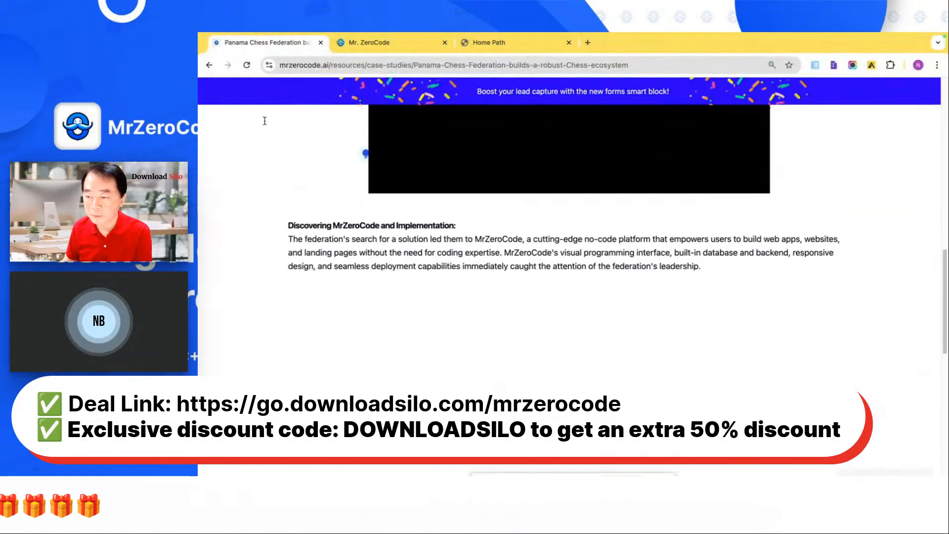
# - Create an app in the MrZeroCode builder from the SaaS Marketing Agency template
pyautogui.click(354, 48)
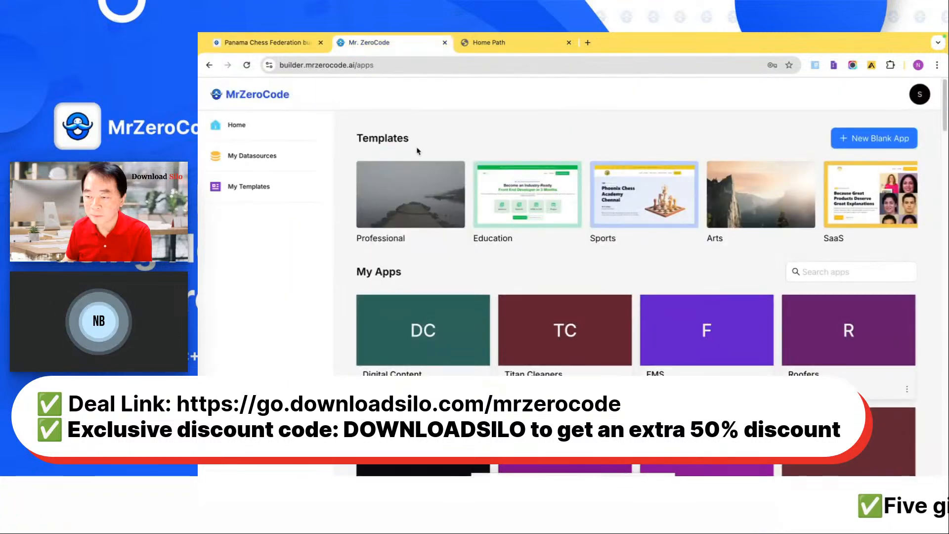
pyautogui.click(847, 213)
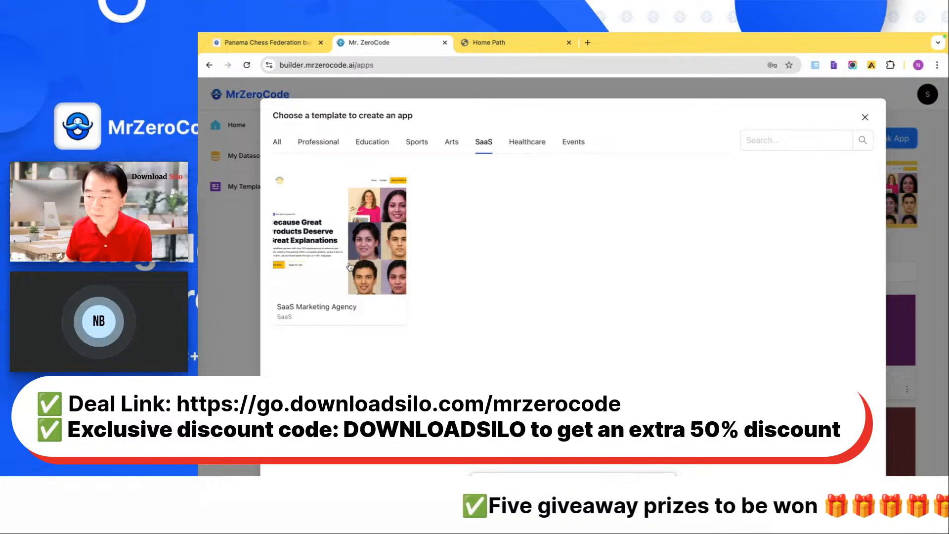
pyautogui.click(350, 266)
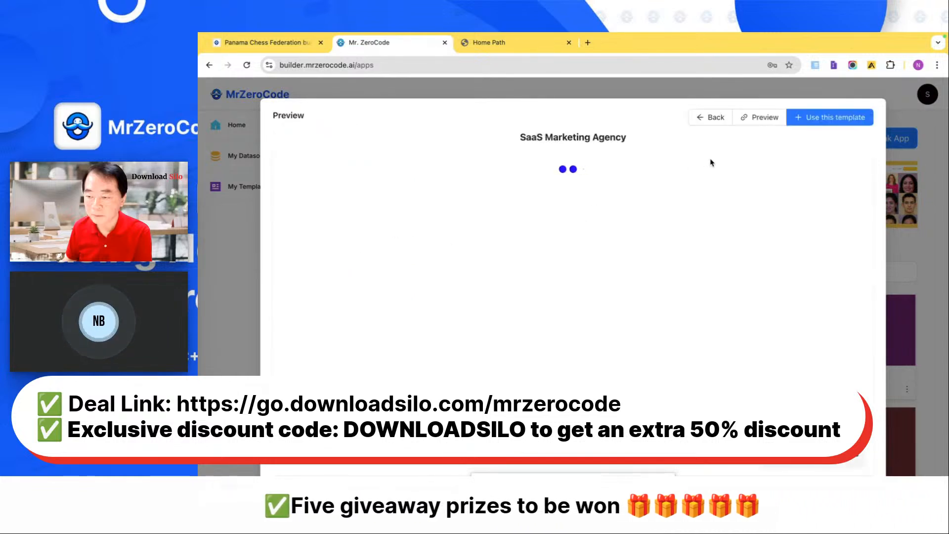
pyautogui.click(833, 125)
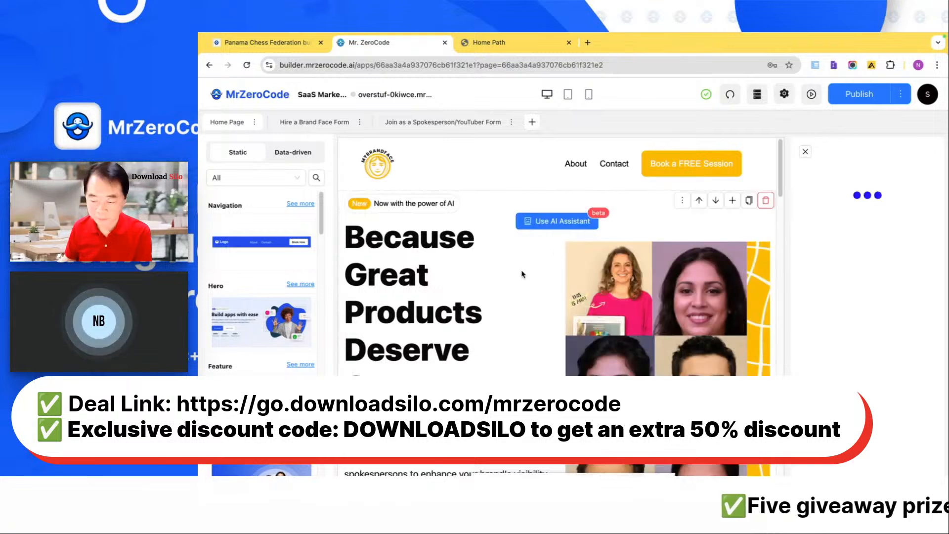
# - Look over the SaaS Marketing Agency home page in the editor and in its live preview, down to the Frequently Asked Questions
pyautogui.scroll(-10, 671, 246)
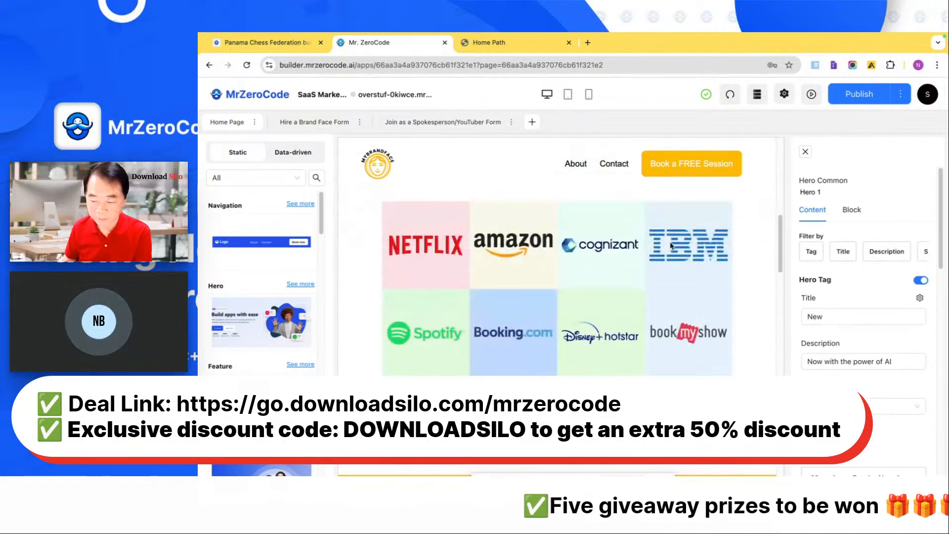
pyautogui.scroll(5, 671, 246)
pyautogui.scroll(-2, 671, 246)
pyautogui.click(811, 95)
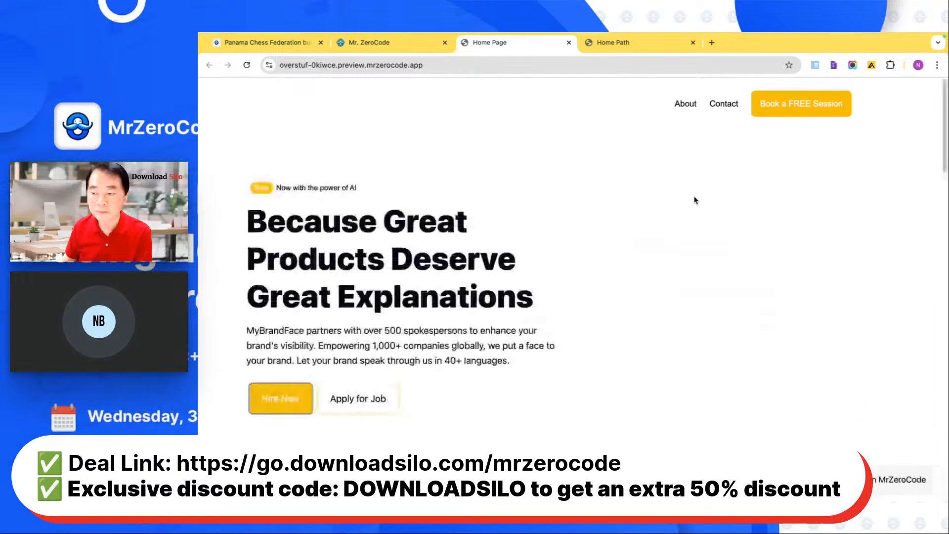
pyautogui.scroll(-5, 695, 199)
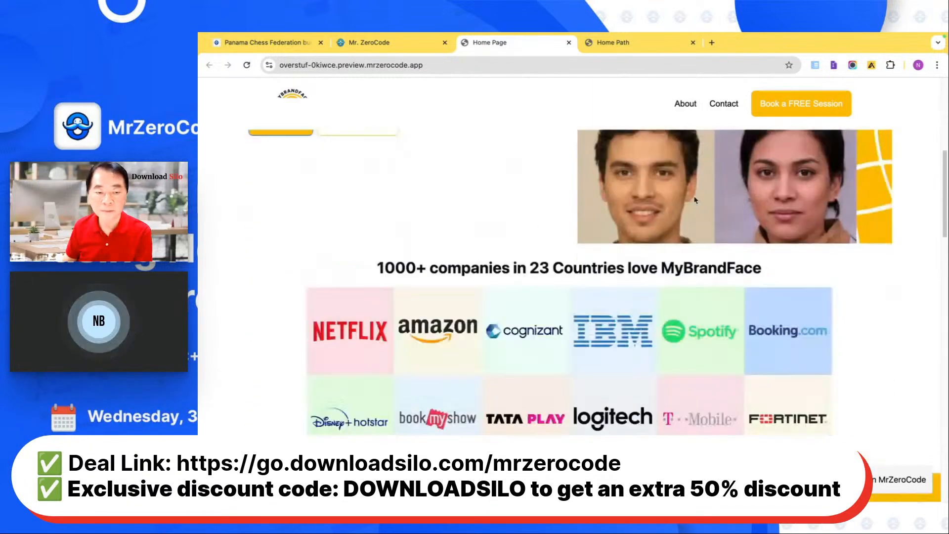
pyautogui.scroll(-5, 695, 200)
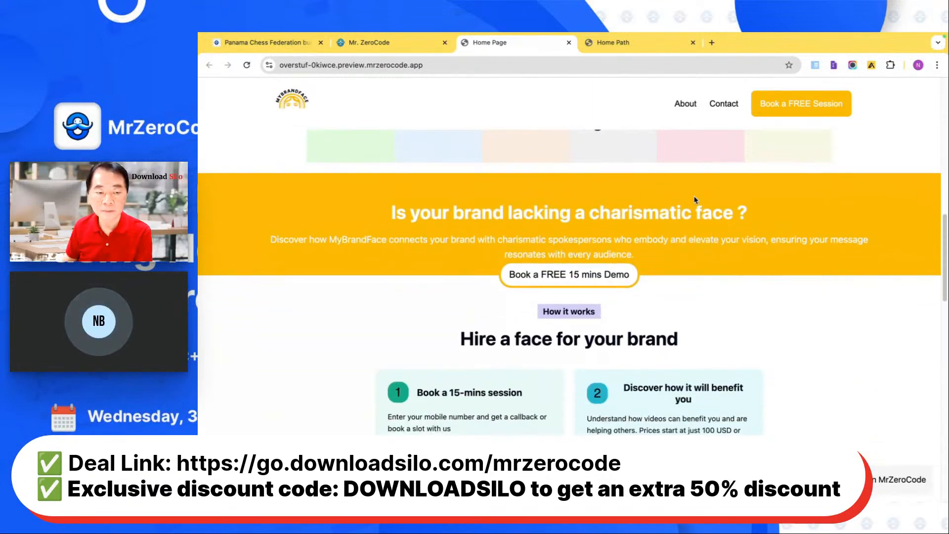
pyautogui.scroll(-15, 695, 200)
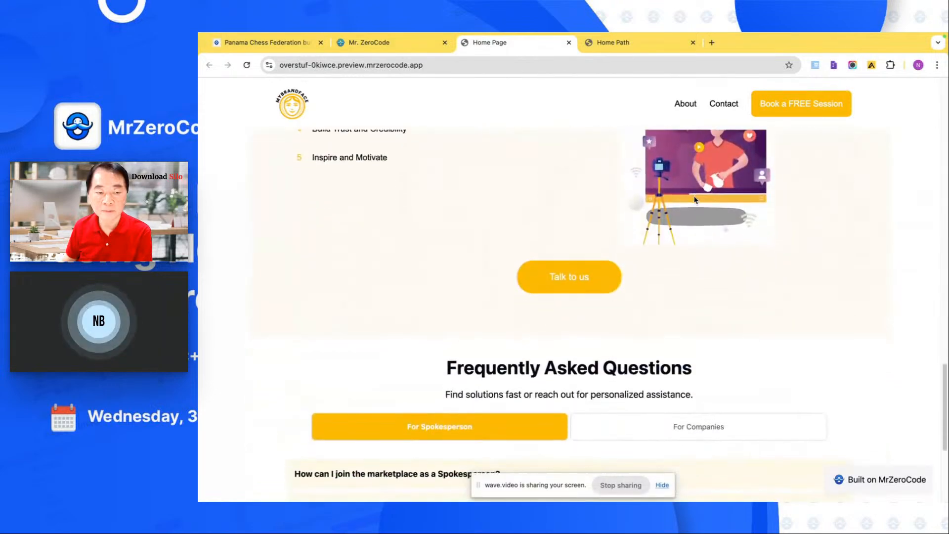
pyautogui.scroll(-4, 695, 200)
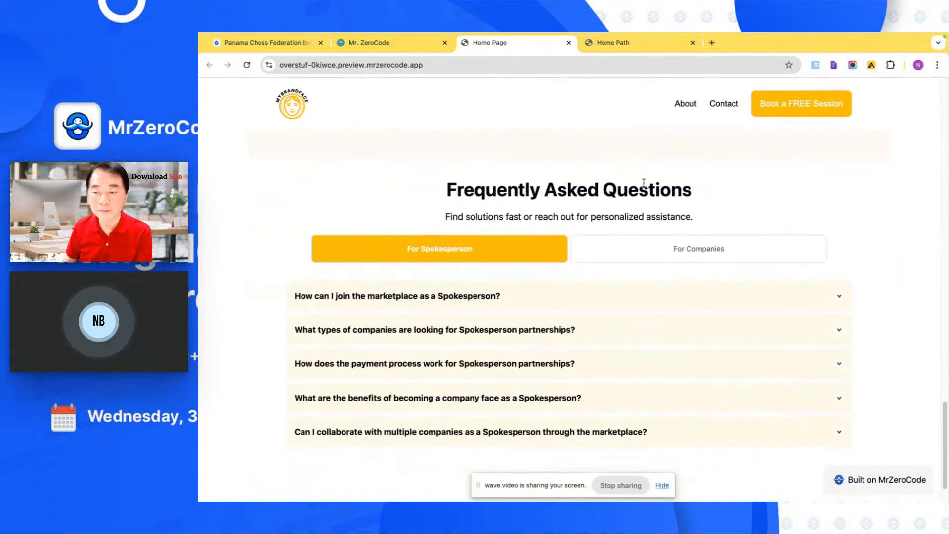
# - Go back to the builder's app list and open the Digital Content app
pyautogui.click(425, 43)
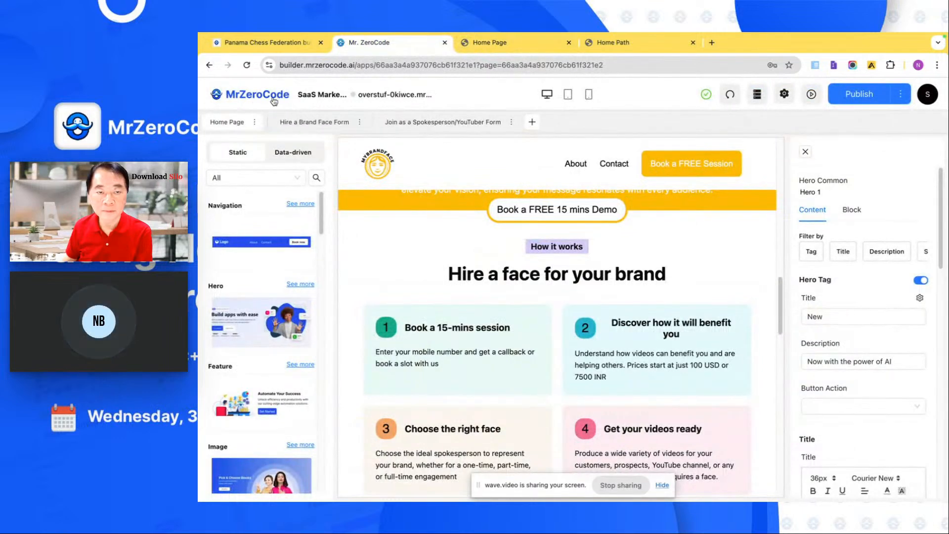
pyautogui.click(273, 100)
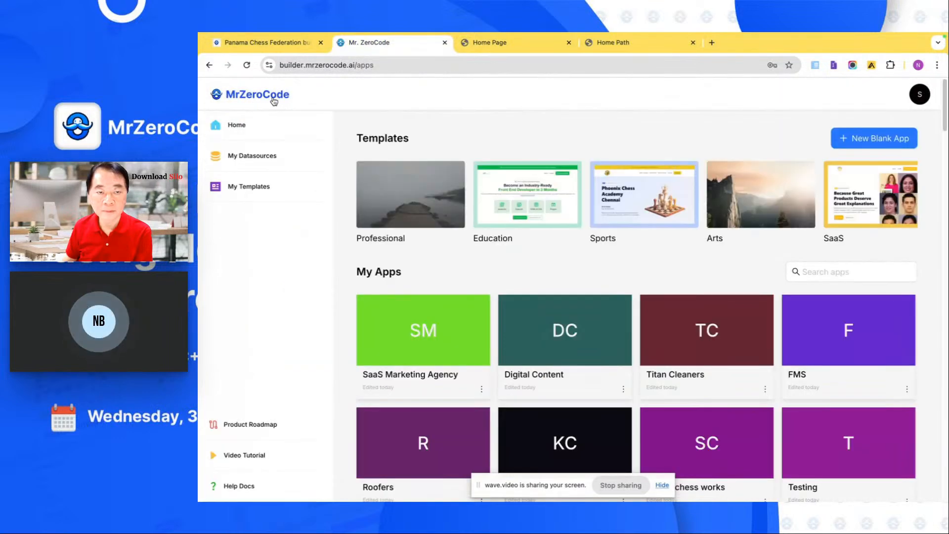
pyautogui.click(521, 353)
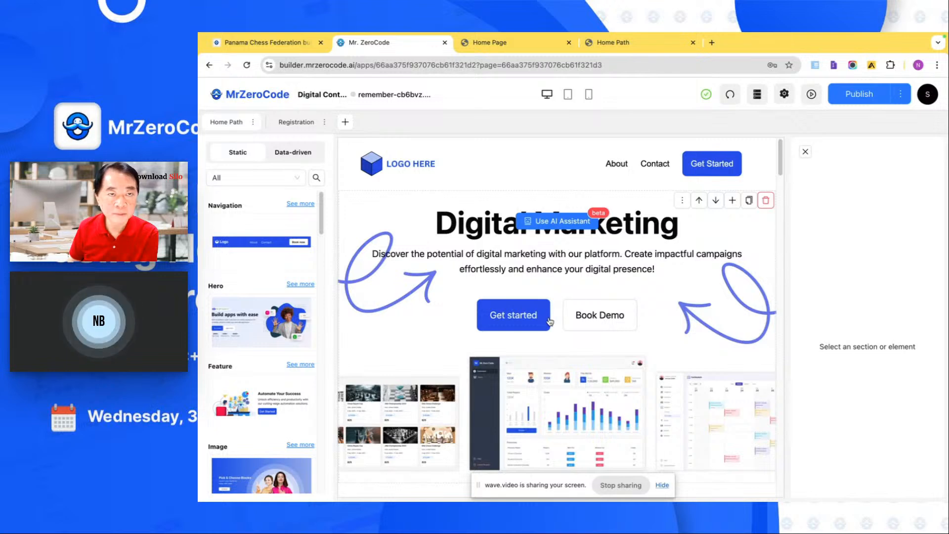
# - Show the data-driven blocks and add a new blank page named Events to the Digital Content app
pyautogui.click(349, 126)
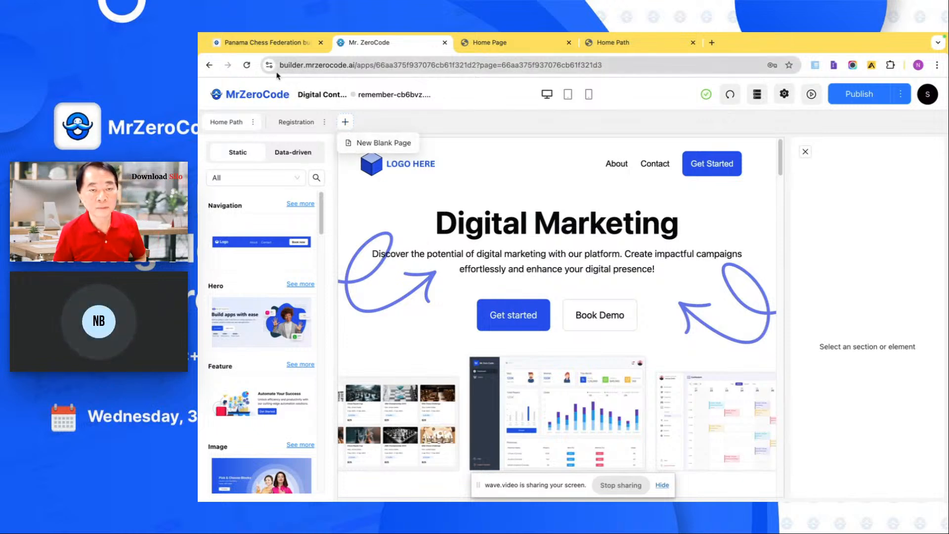
pyautogui.click(304, 162)
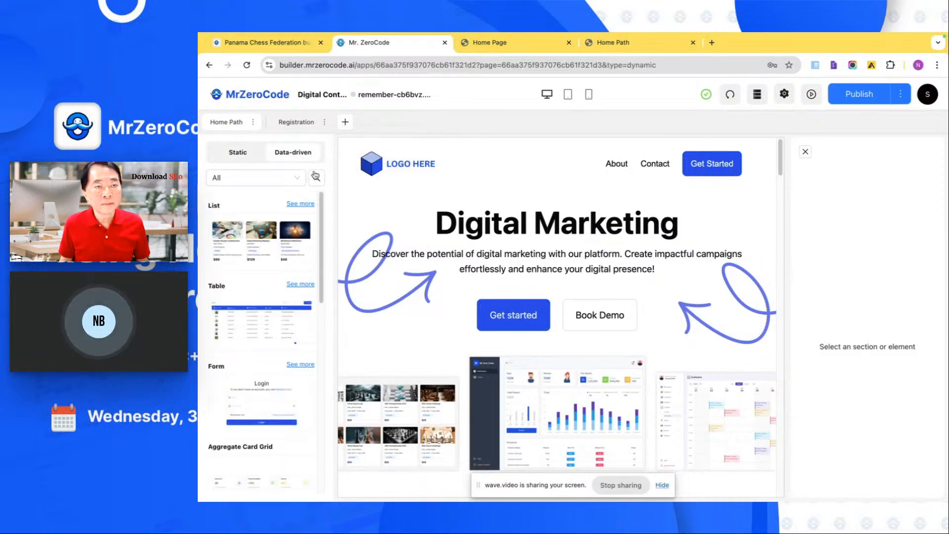
pyautogui.click(345, 122)
pyautogui.click(362, 143)
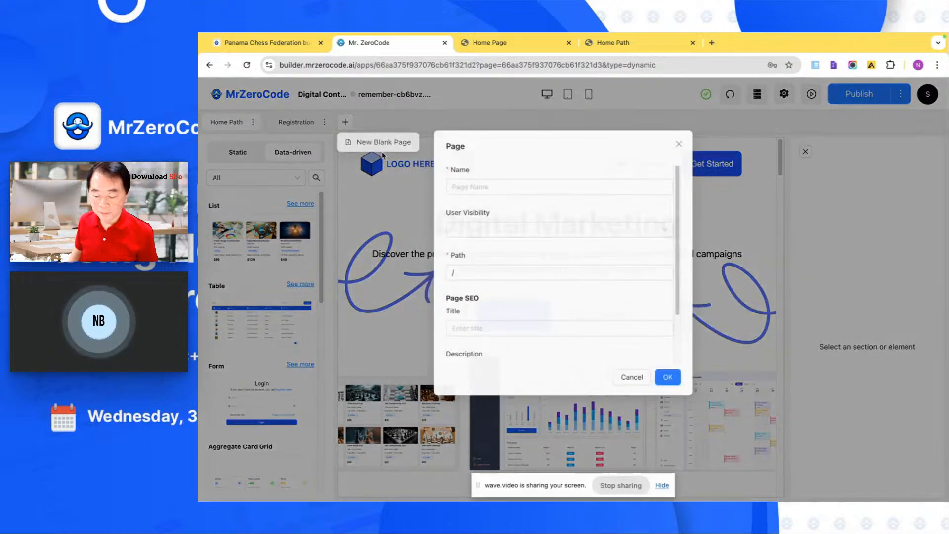
pyautogui.write('Events')
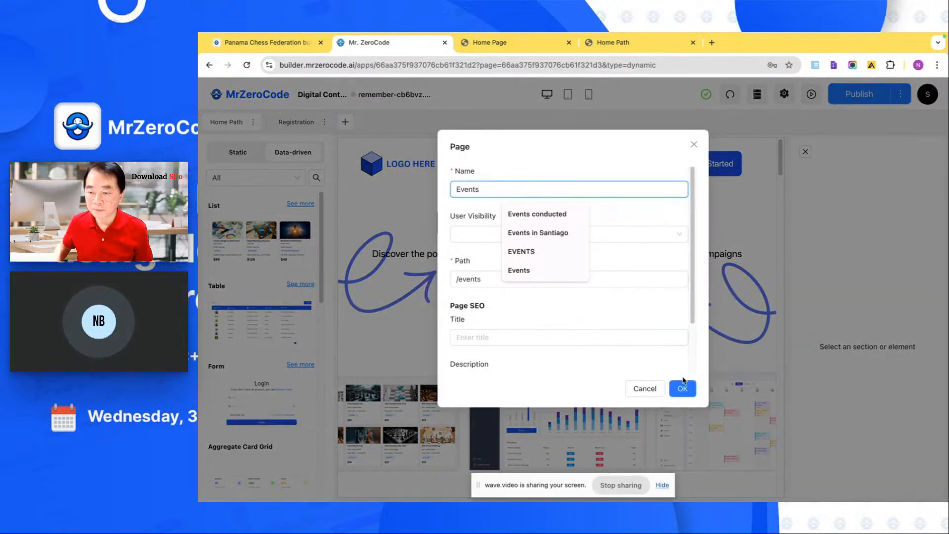
pyautogui.click(683, 389)
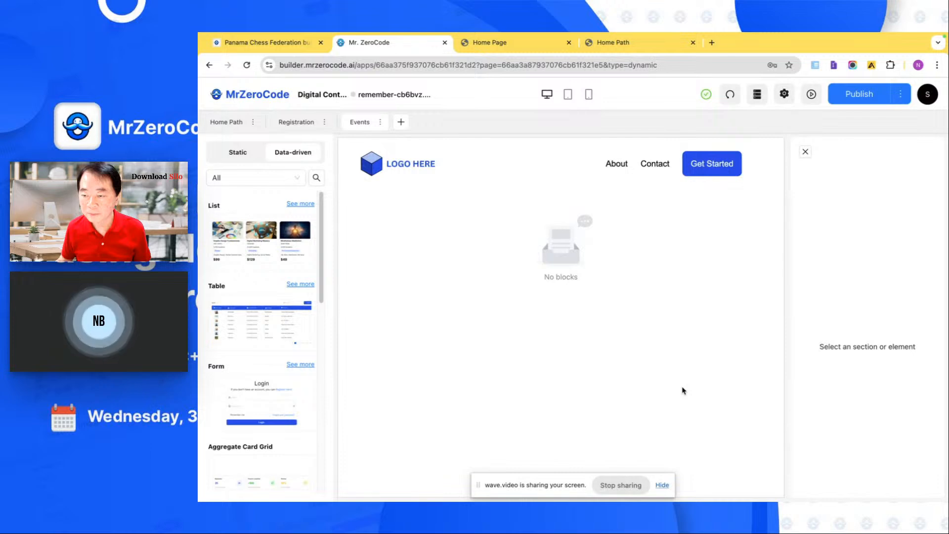
# - Add a Data List block from the data-driven list blocks to the Events page
pyautogui.click(806, 151)
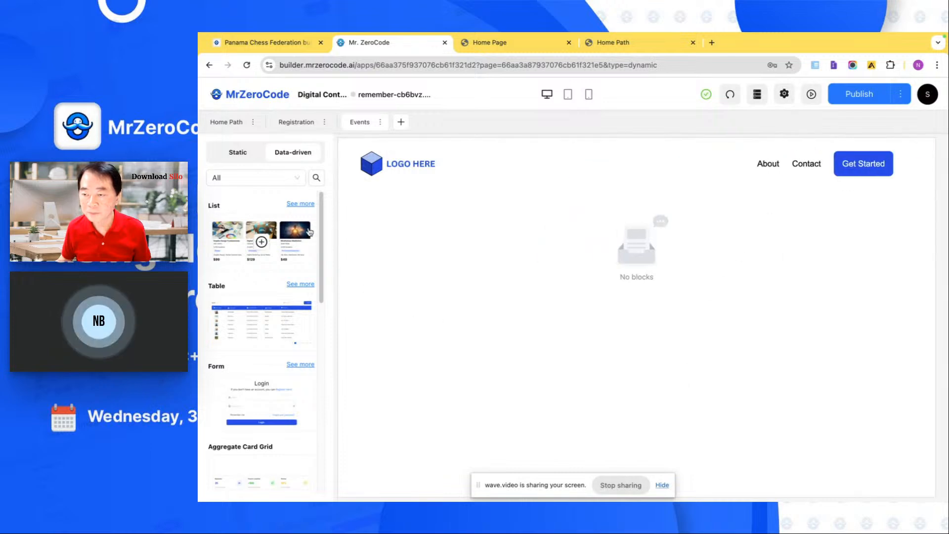
pyautogui.click(300, 204)
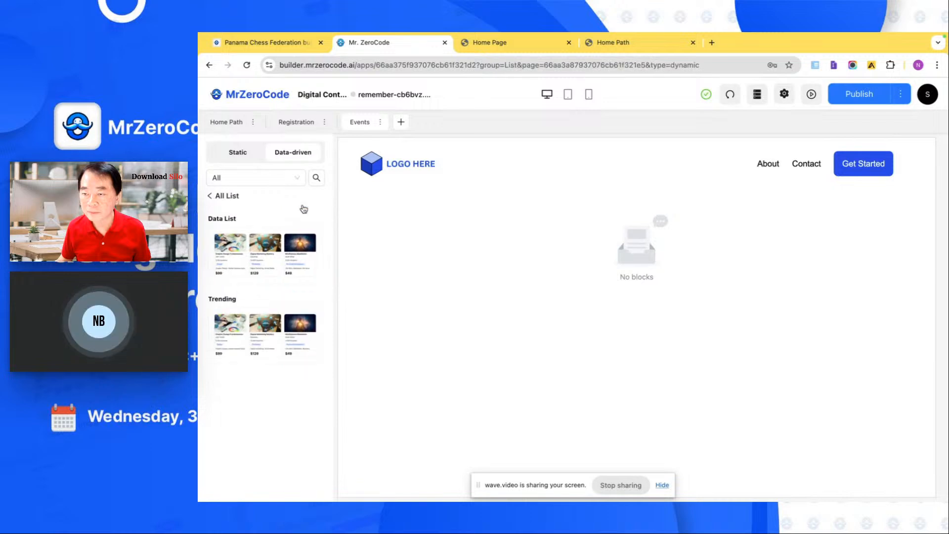
pyautogui.click(266, 254)
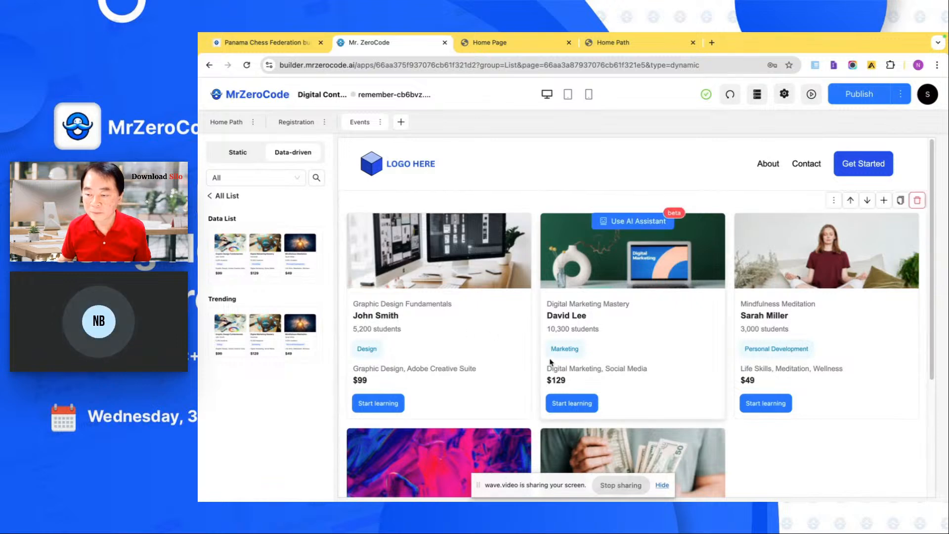
# - Connect the Events page's data list to the Data Tables source, using the Paychessentry database and its Tournament Details table
pyautogui.click(748, 440)
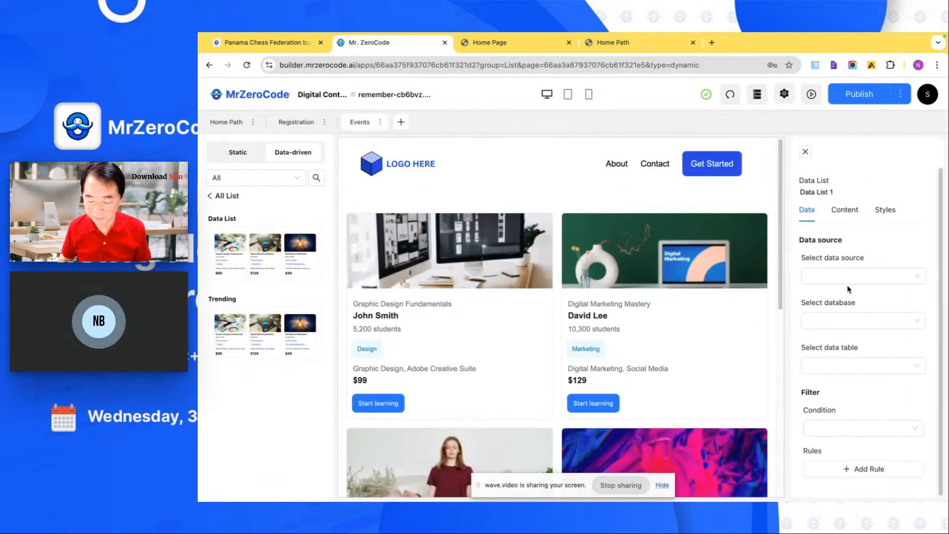
pyautogui.click(852, 278)
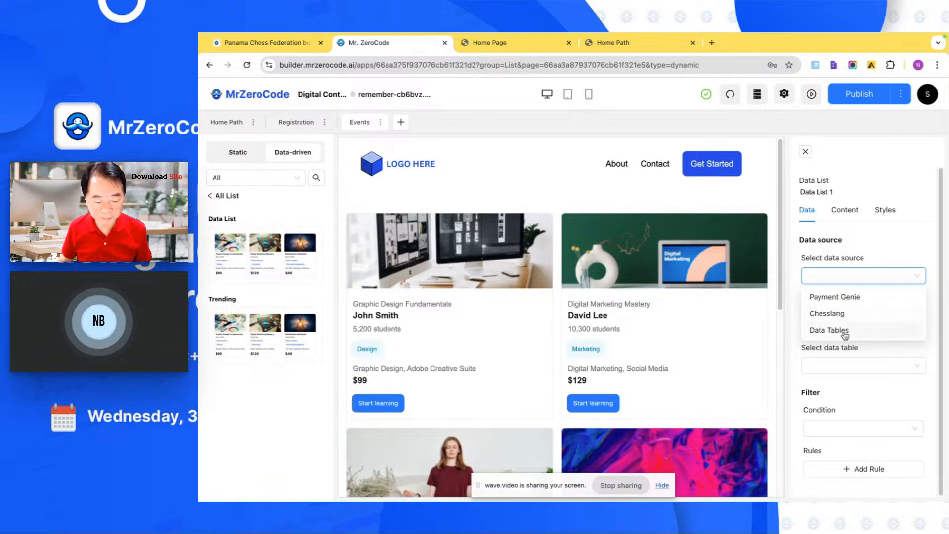
pyautogui.click(845, 334)
pyautogui.click(852, 321)
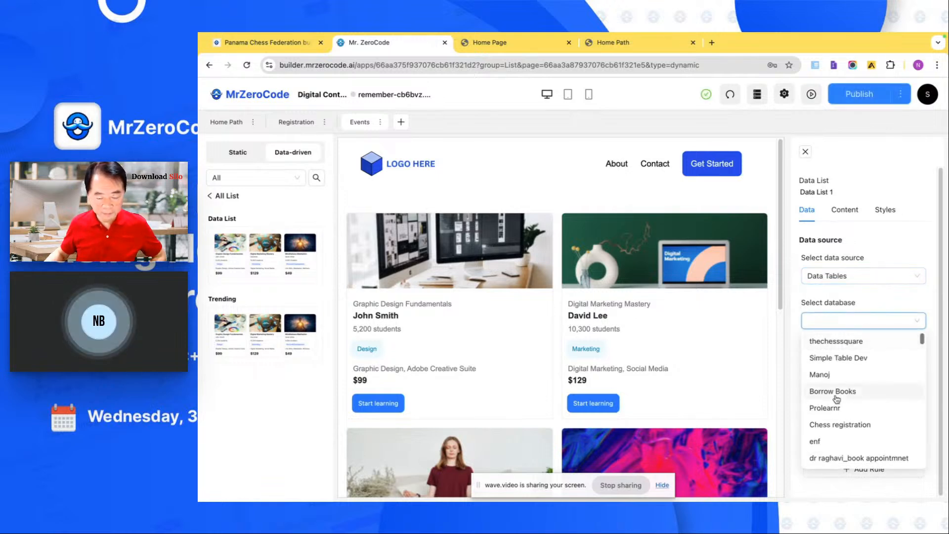
pyautogui.scroll(-8, 837, 399)
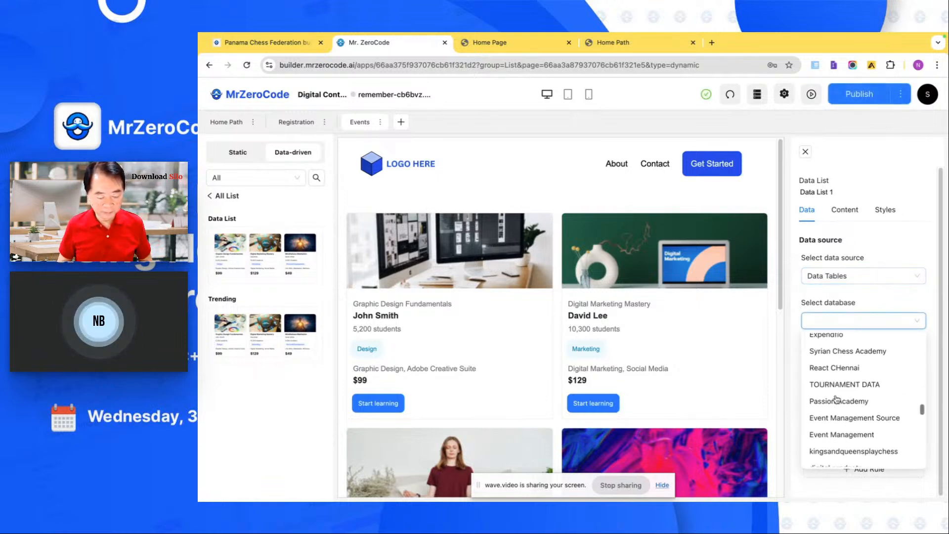
pyautogui.scroll(-1, 837, 399)
pyautogui.scroll(-5, 837, 399)
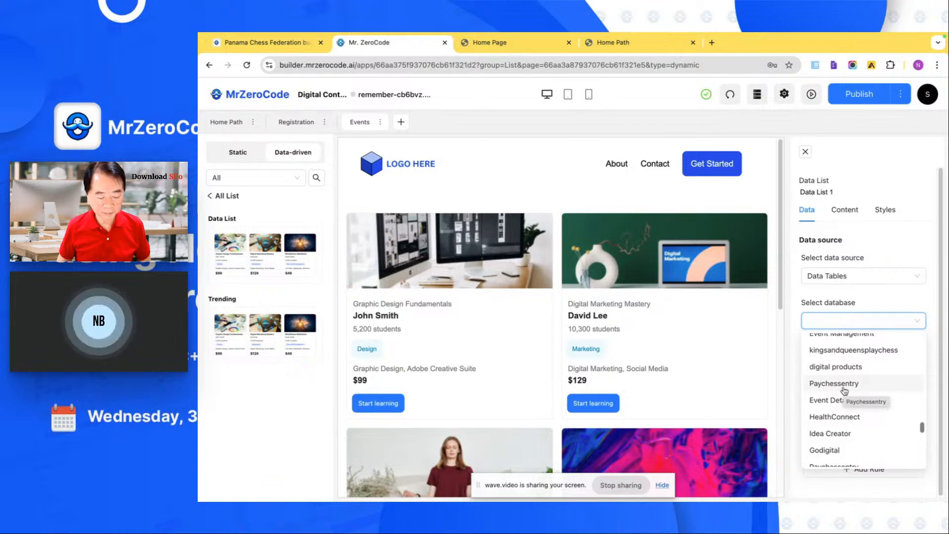
pyautogui.scroll(-5, 845, 390)
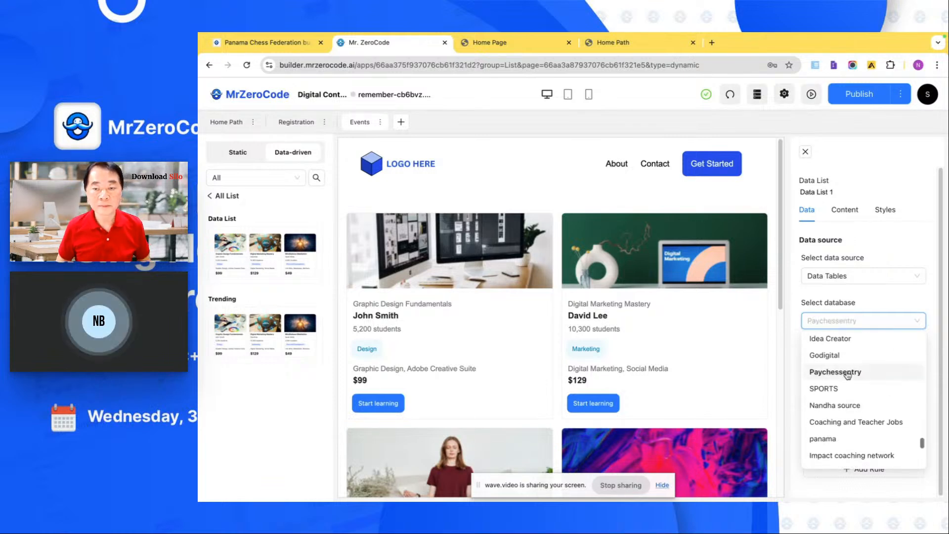
pyautogui.click(848, 374)
pyautogui.click(848, 370)
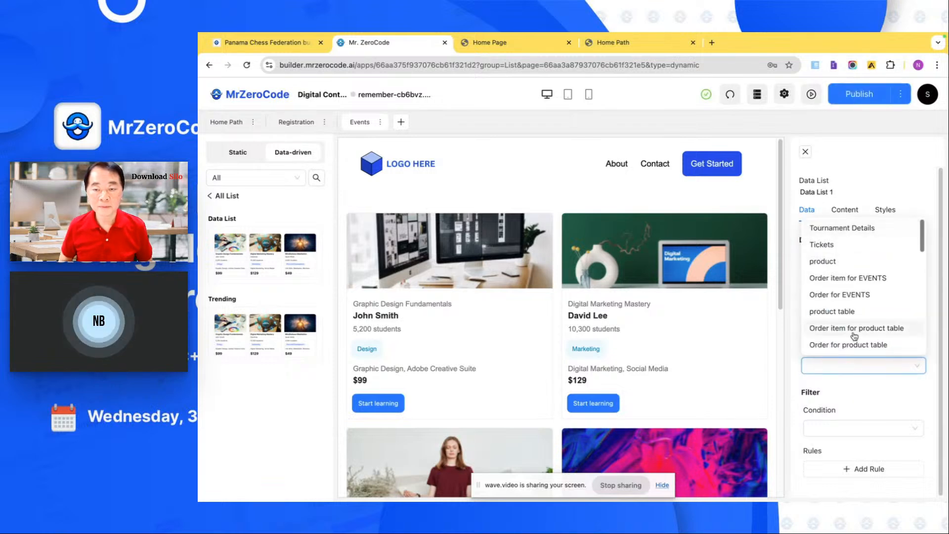
pyautogui.click(855, 227)
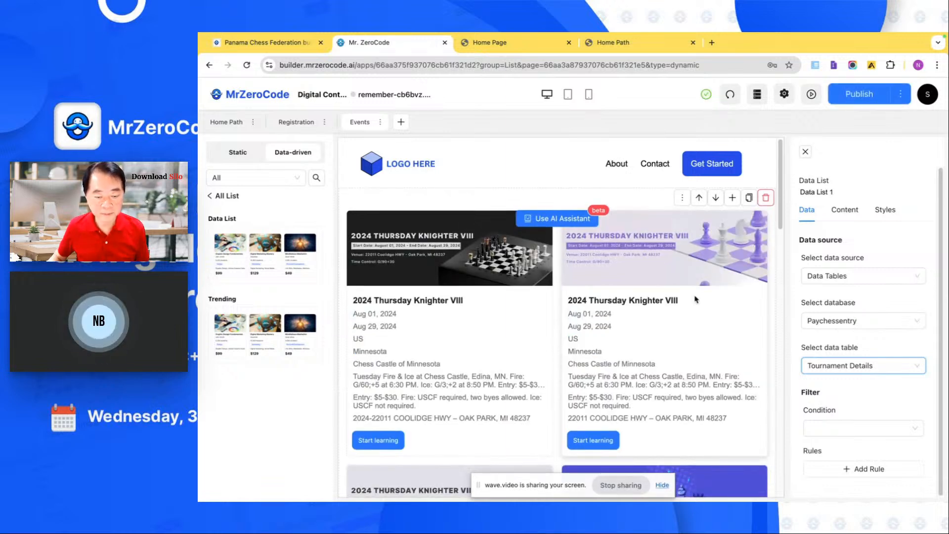
# - Remove the tournament description and entry-fee text fields from the data list's mapped fields
pyautogui.click(845, 210)
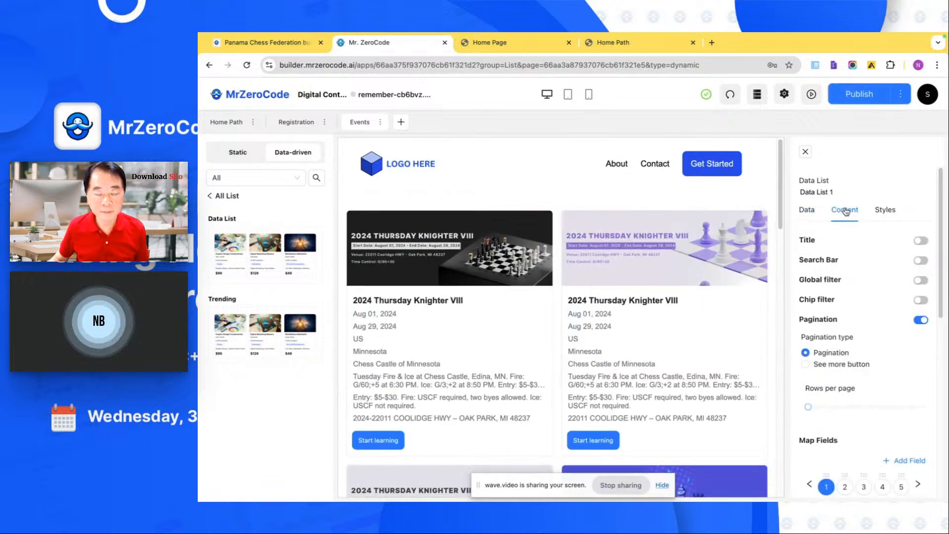
pyautogui.scroll(-2, 844, 378)
pyautogui.hscroll(3, 870, 393)
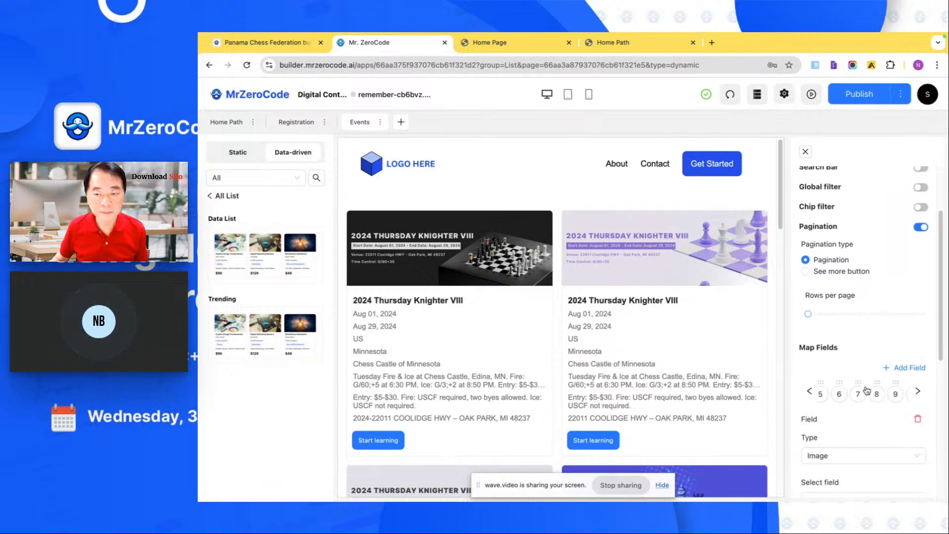
pyautogui.click(891, 394)
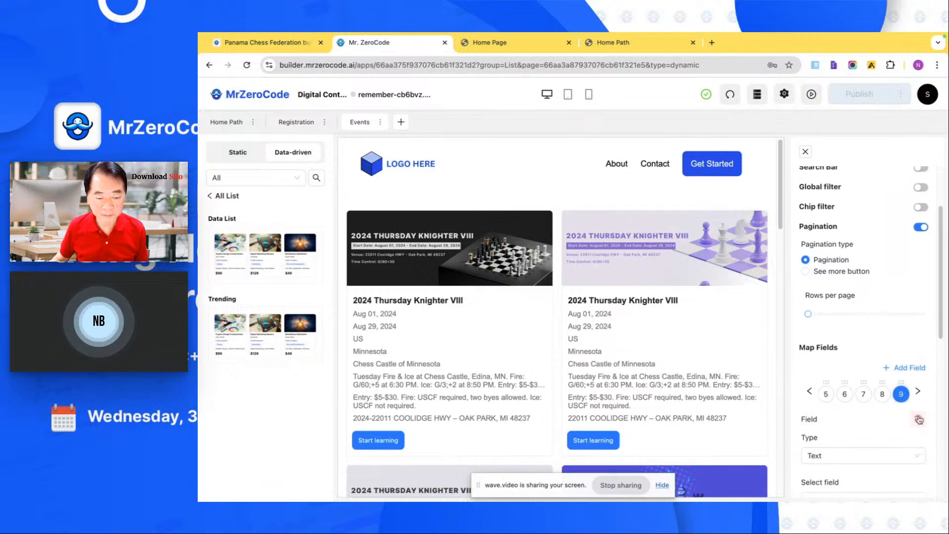
pyautogui.click(882, 396)
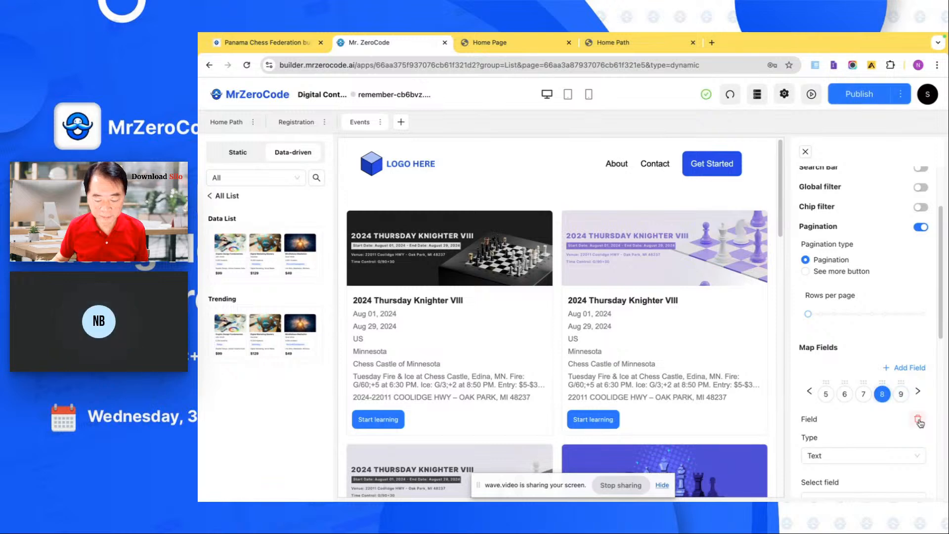
pyautogui.click(919, 420)
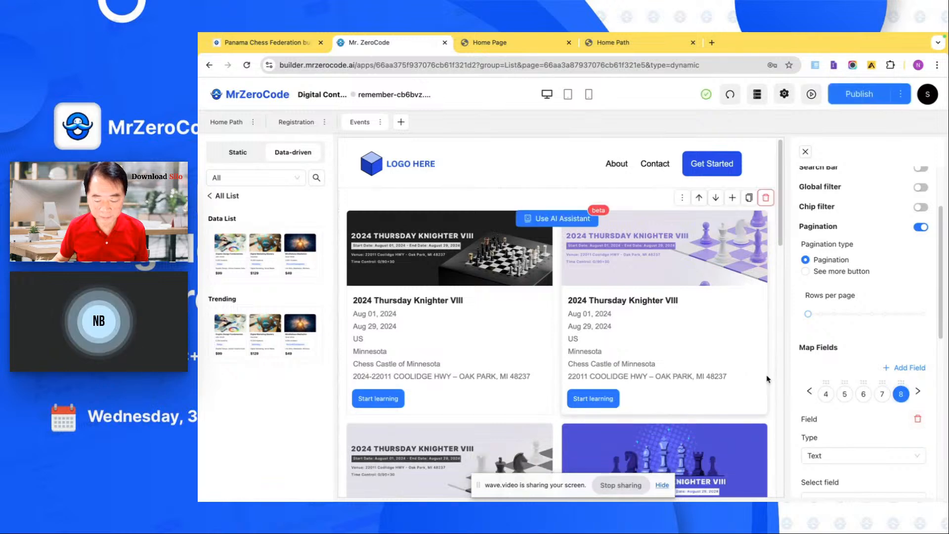
# - Preview the app at its /events path and look over the tournament cards
pyautogui.click(813, 106)
pyautogui.click(570, 66)
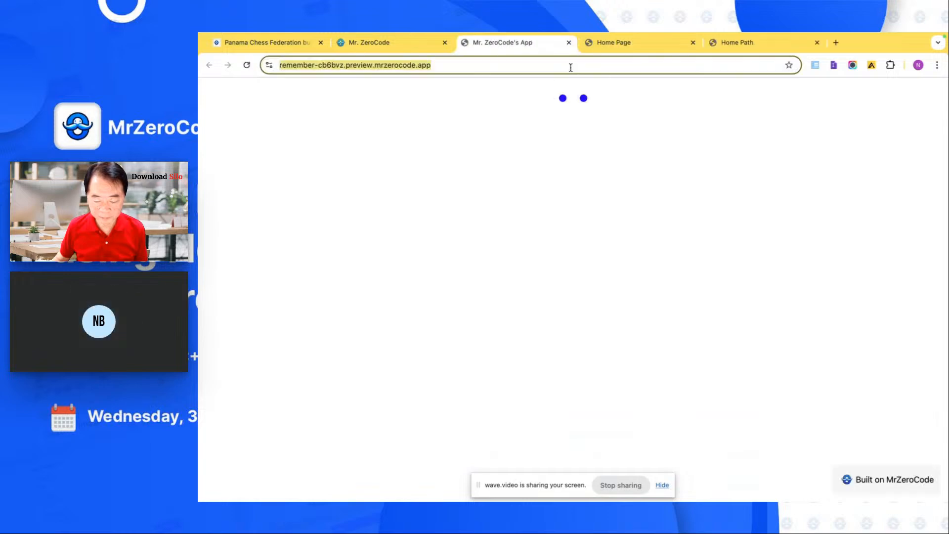
pyautogui.click(571, 67)
pyautogui.write('/events')
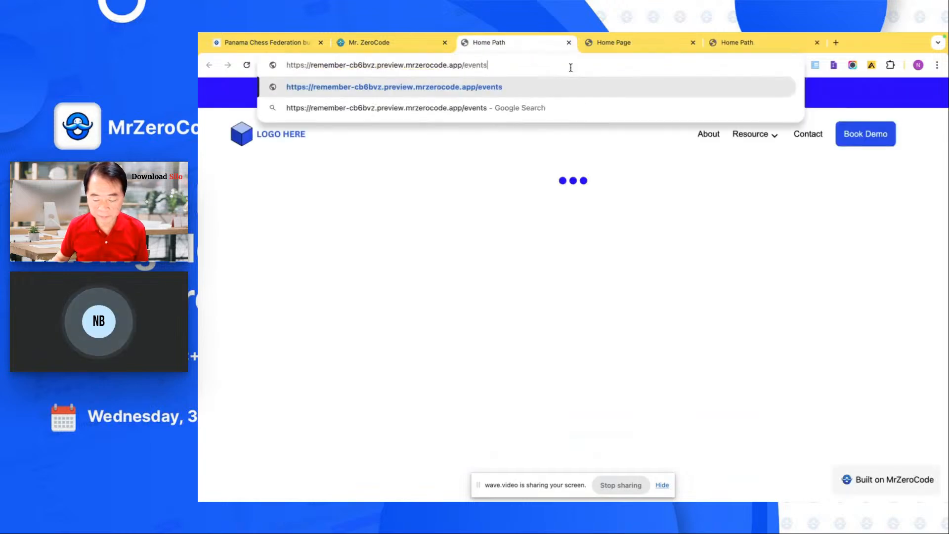
pyautogui.press('Return')
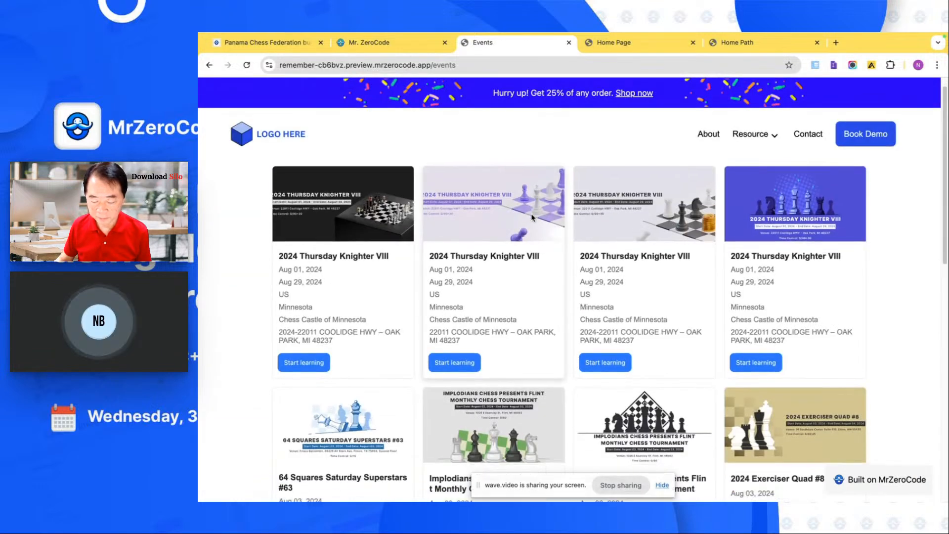
pyautogui.scroll(-1, 532, 216)
pyautogui.scroll(-2, 532, 216)
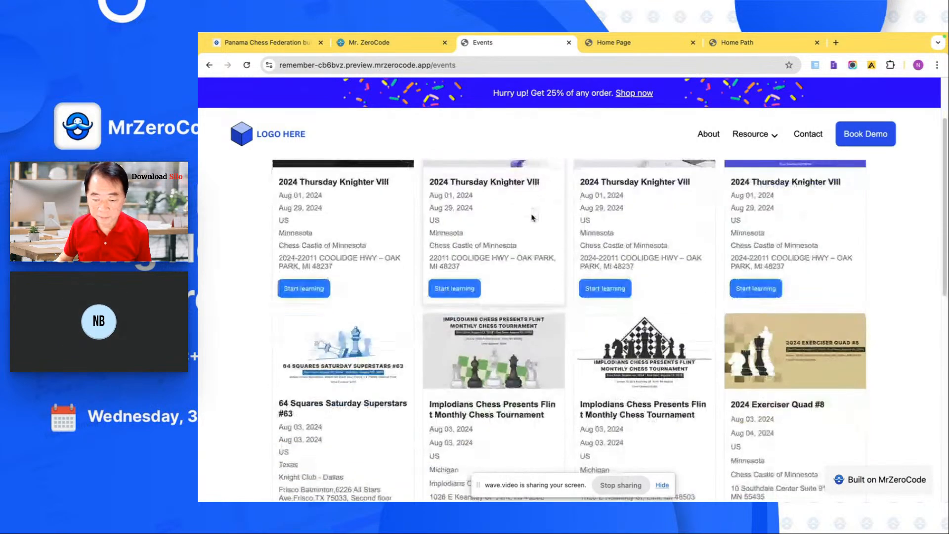
pyautogui.scroll(-3, 531, 218)
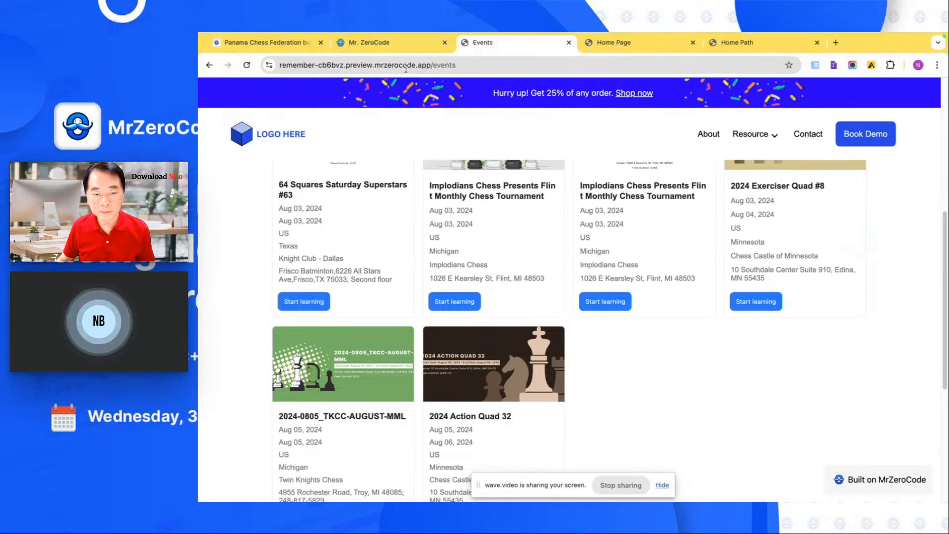
# - Return to the builder and examine the Stripe configuration in the Digital Content app's integration settings
pyautogui.click(415, 47)
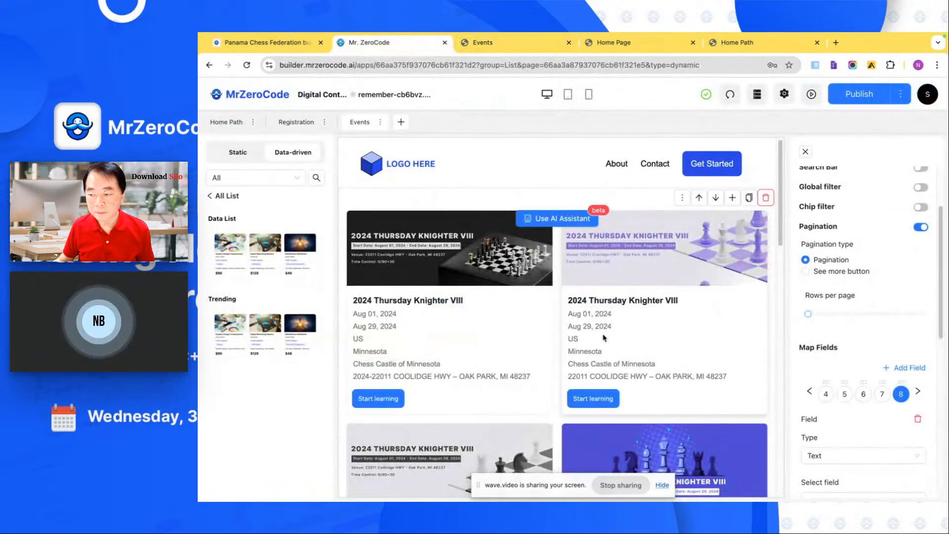
pyautogui.scroll(-3, 603, 334)
pyautogui.scroll(-3, 603, 334)
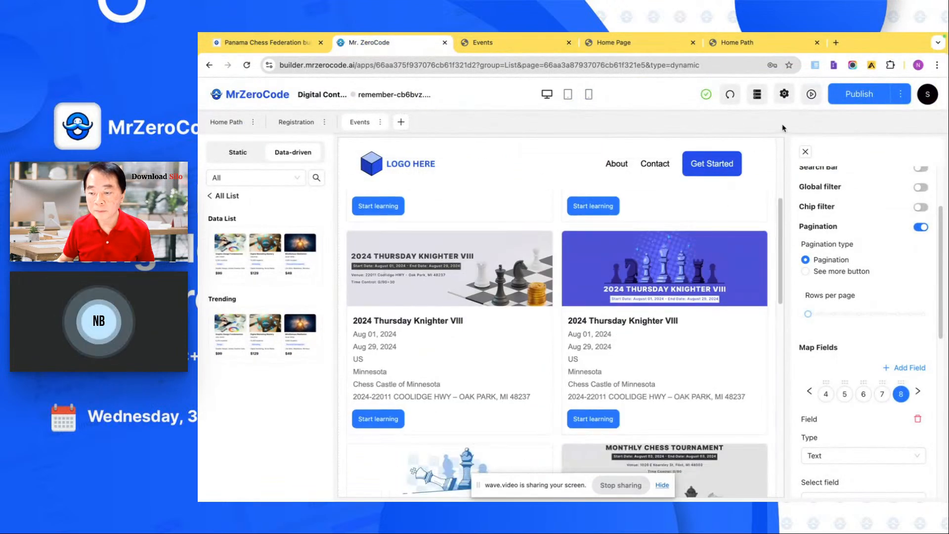
pyautogui.click(785, 95)
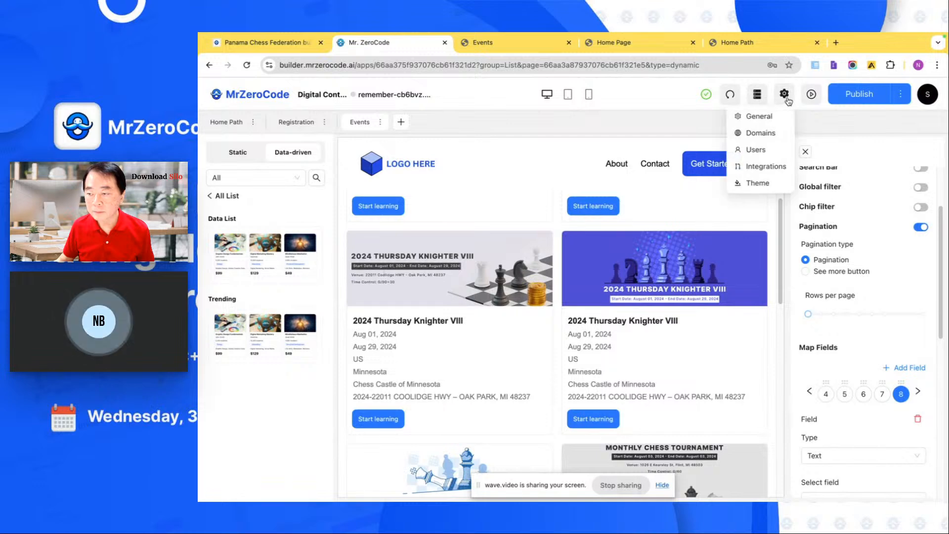
pyautogui.click(764, 166)
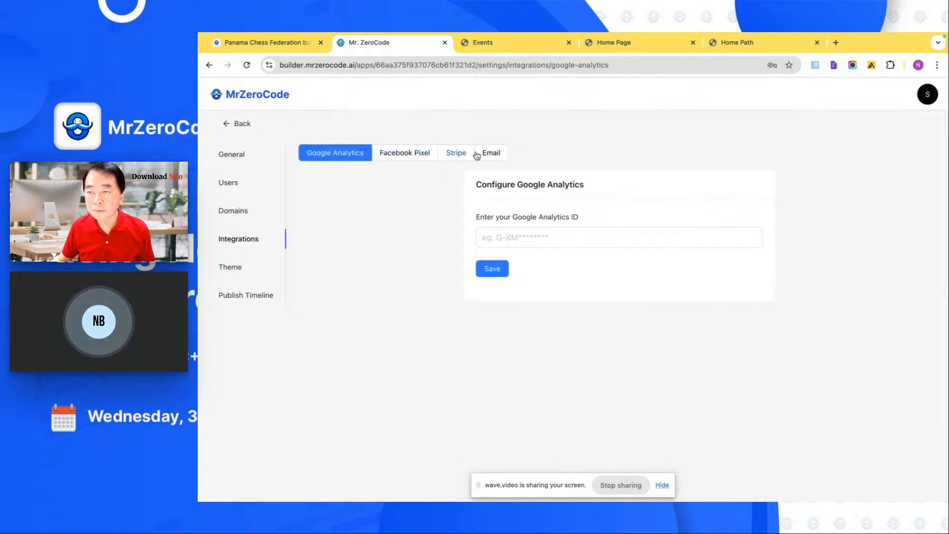
pyautogui.click(455, 154)
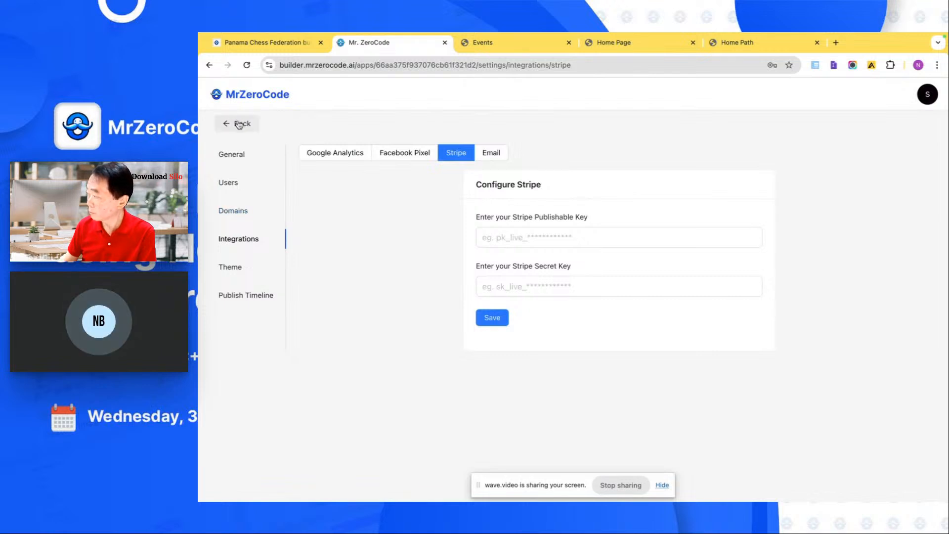
# - Open the SaaS Marketing Agency app from the app list and examine its Users settings
pyautogui.click(241, 96)
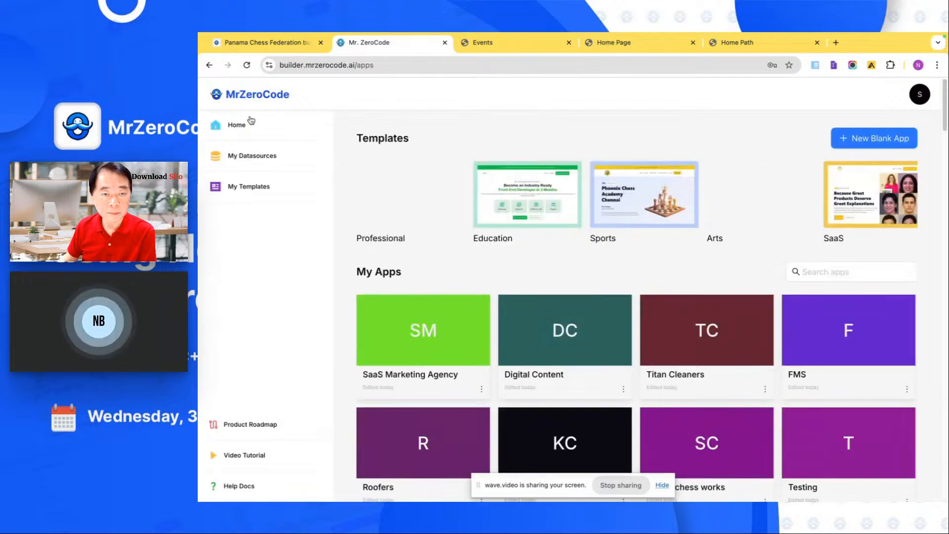
pyautogui.click(442, 334)
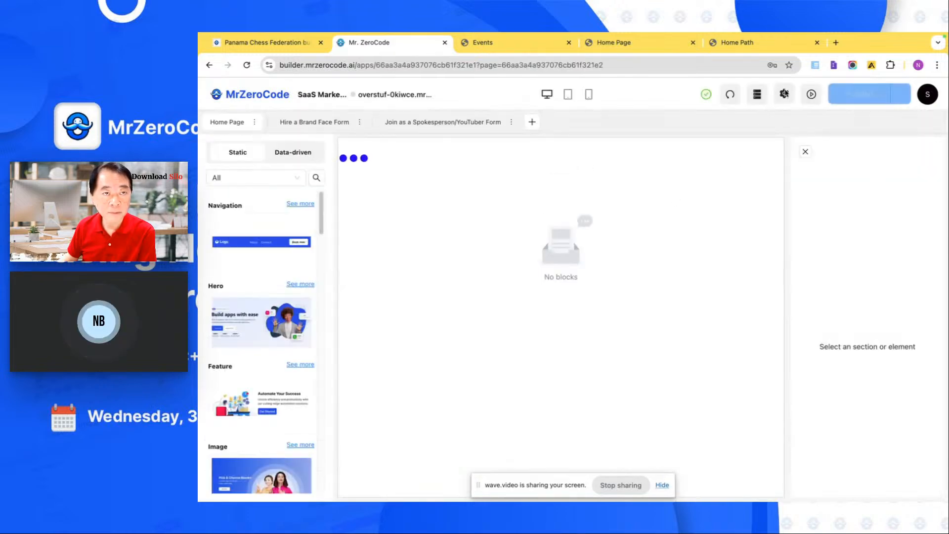
pyautogui.click(784, 94)
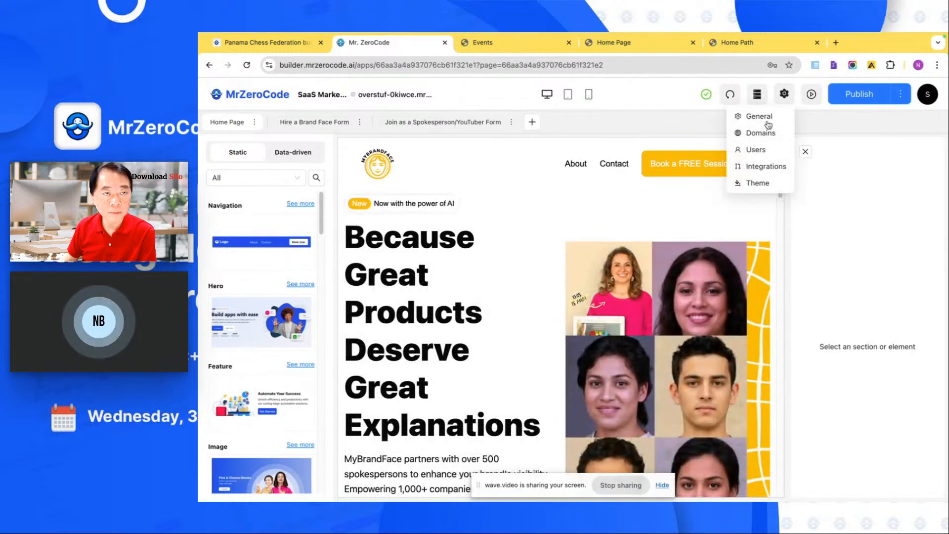
pyautogui.click(756, 150)
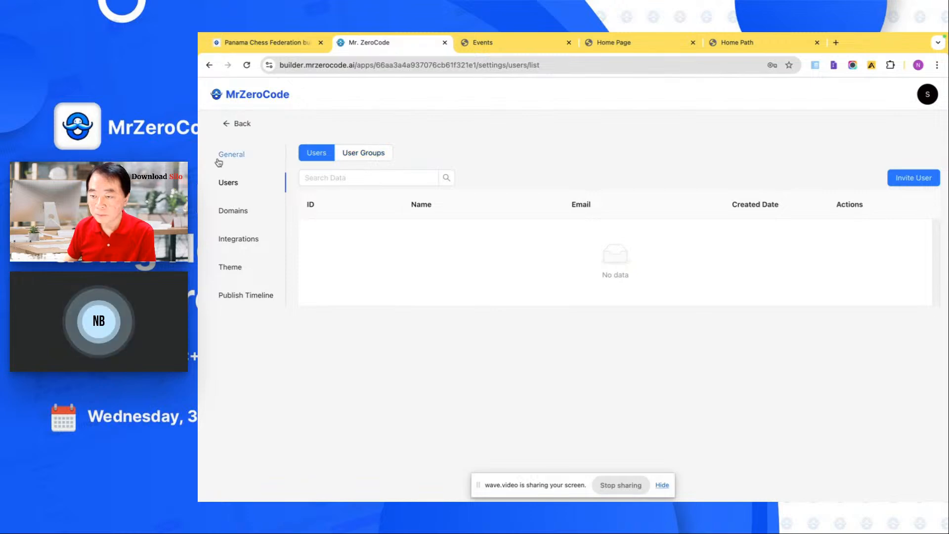
# - Open the FMS app from the app list, show its Dashboard page and launch the app's preview
pyautogui.click(243, 101)
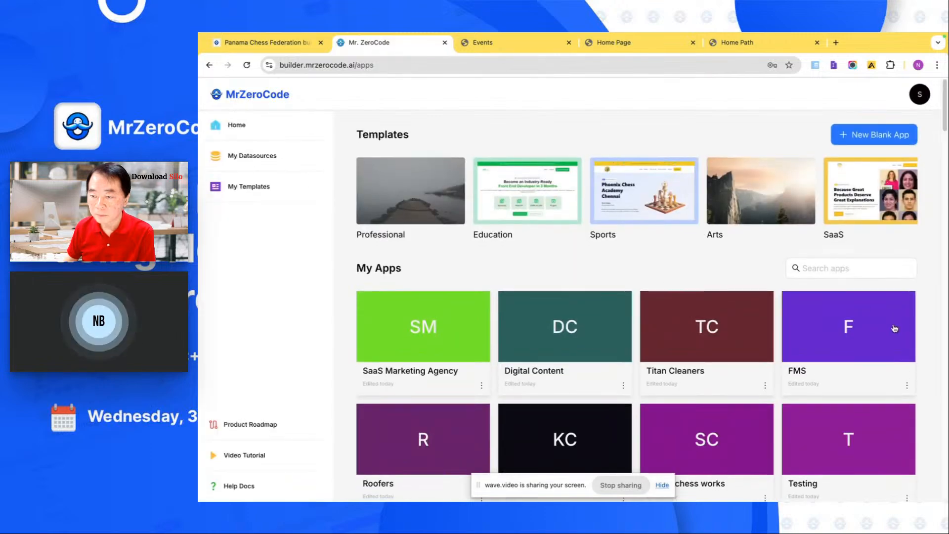
pyautogui.click(892, 328)
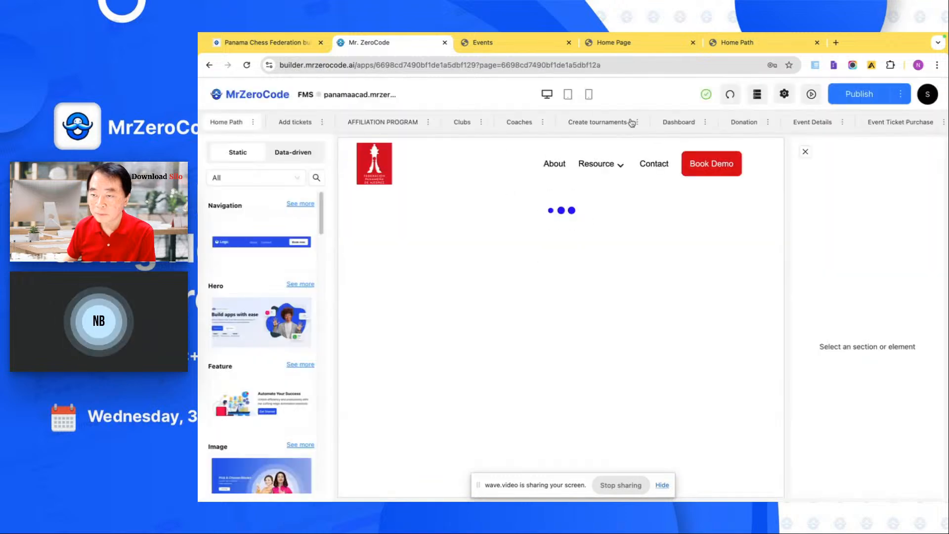
pyautogui.click(674, 127)
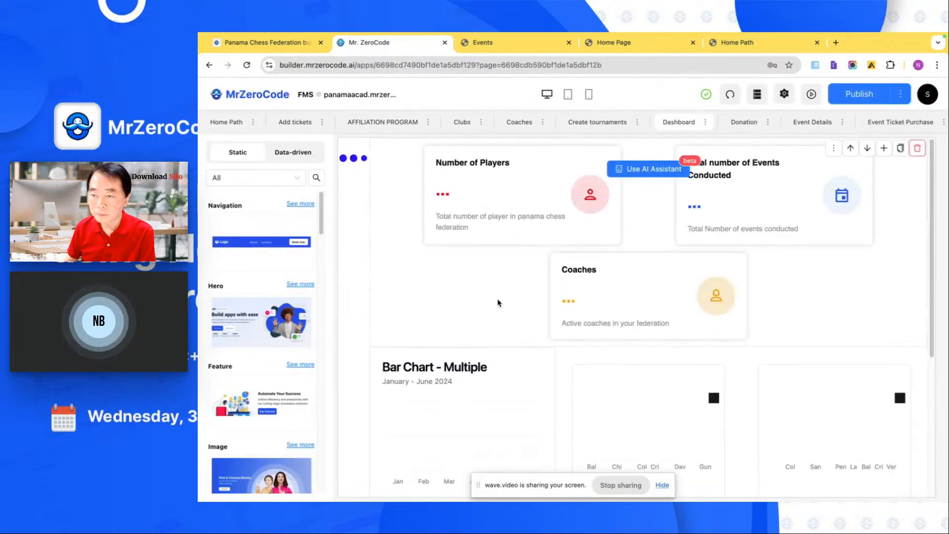
pyautogui.click(812, 94)
pyautogui.click(555, 66)
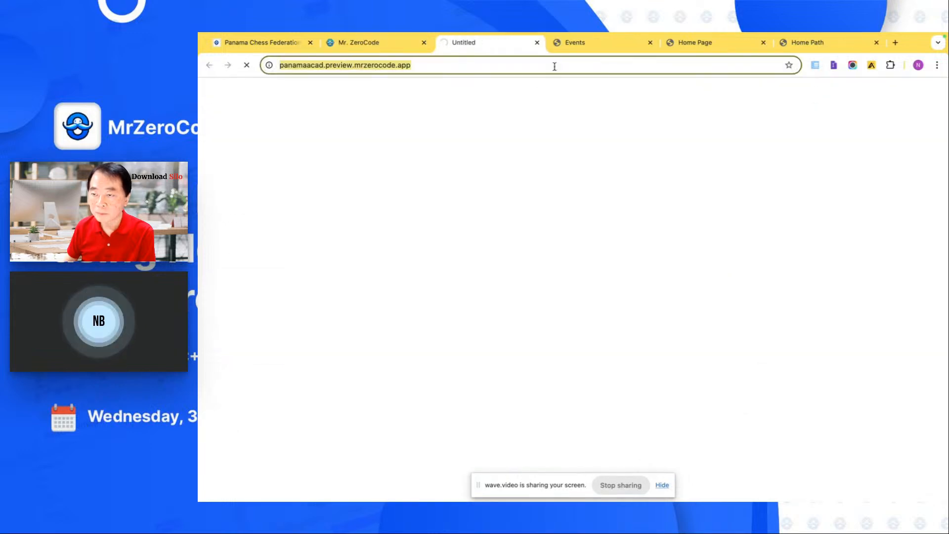
pyautogui.write('/')
pyautogui.write('h')
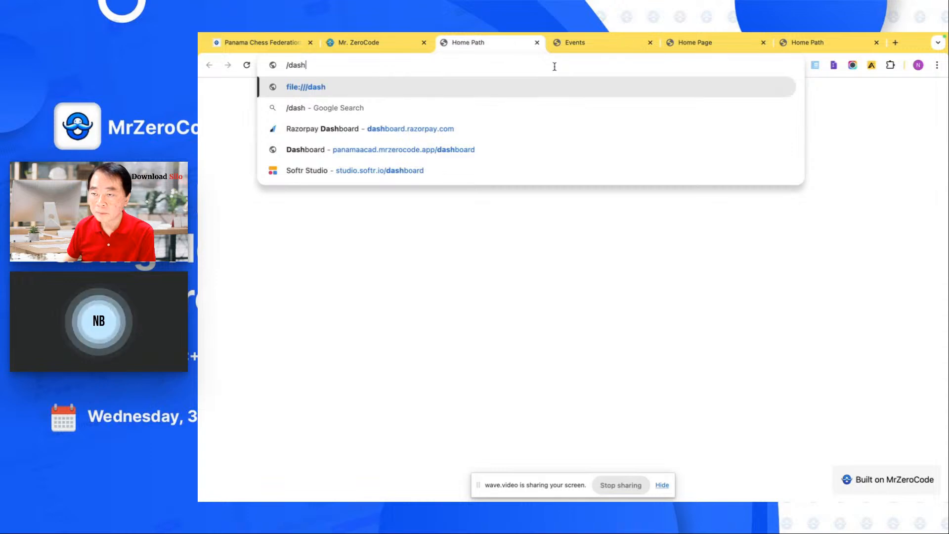
pyautogui.hotkey('shift', 'Left')
pyautogui.hotkey('shift', 'Left')
pyautogui.hotkey('shift', 'Left')
pyautogui.hotkey('shift', 'Left')
pyautogui.hotkey('shift', 'Left')
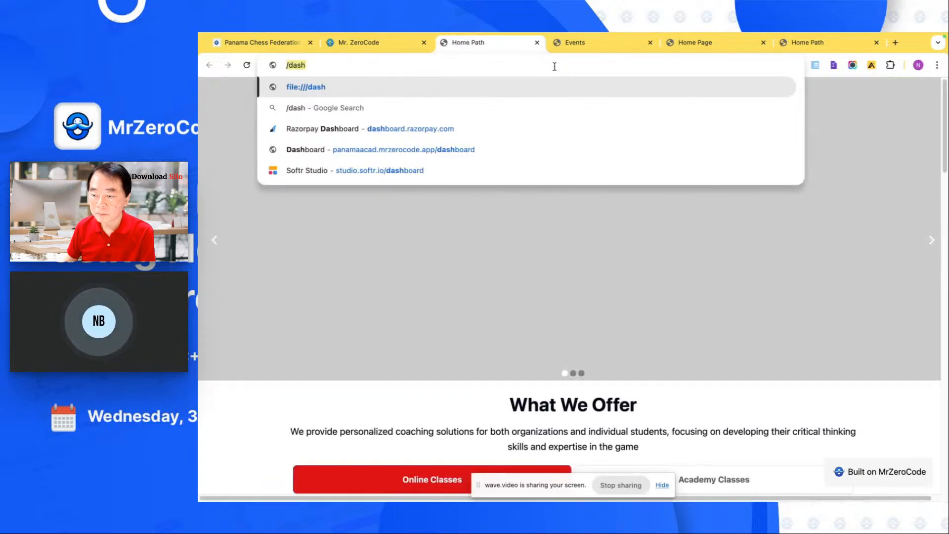
pyautogui.click(247, 66)
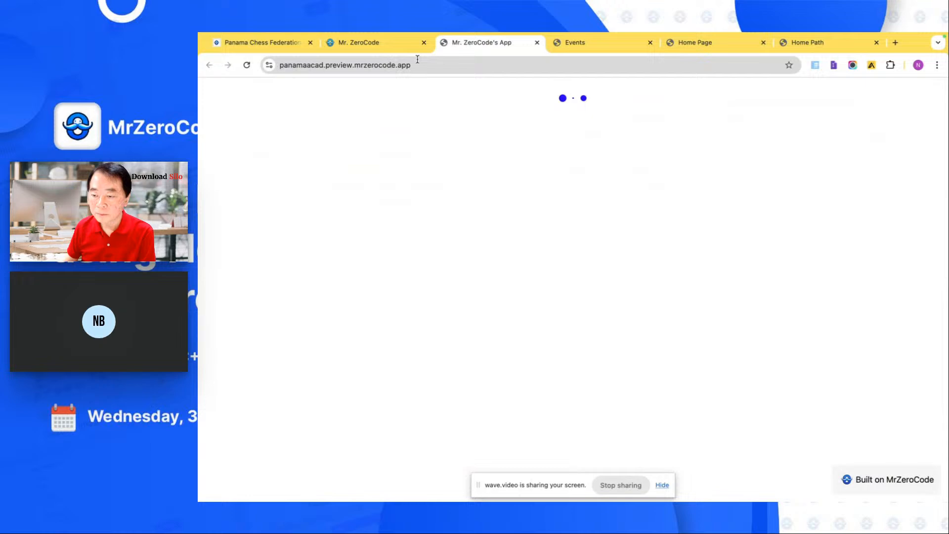
# - Open the previewed app's /dashboard path and look over its summary cards and bar charts
pyautogui.click(418, 59)
pyautogui.press('Right')
pyautogui.write('/d')
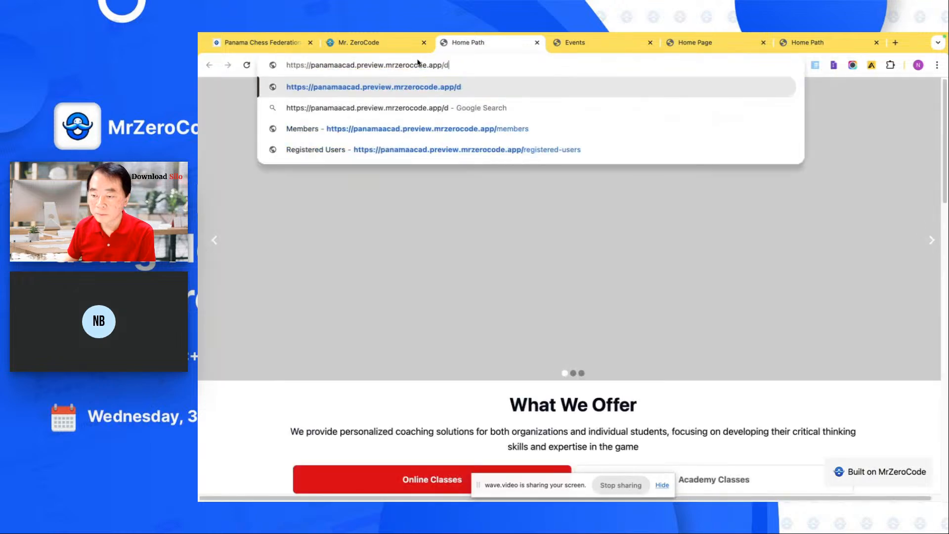
pyautogui.write('ashboard')
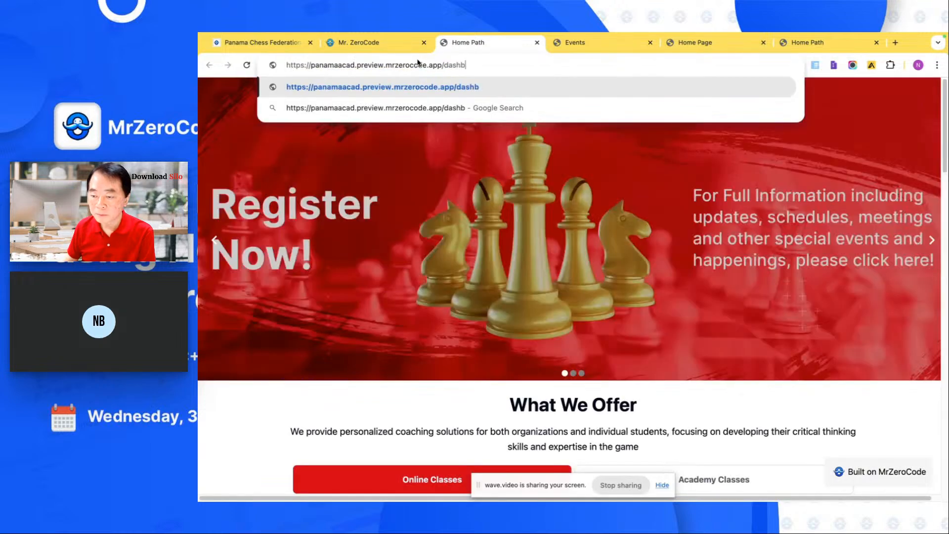
pyautogui.press('Return')
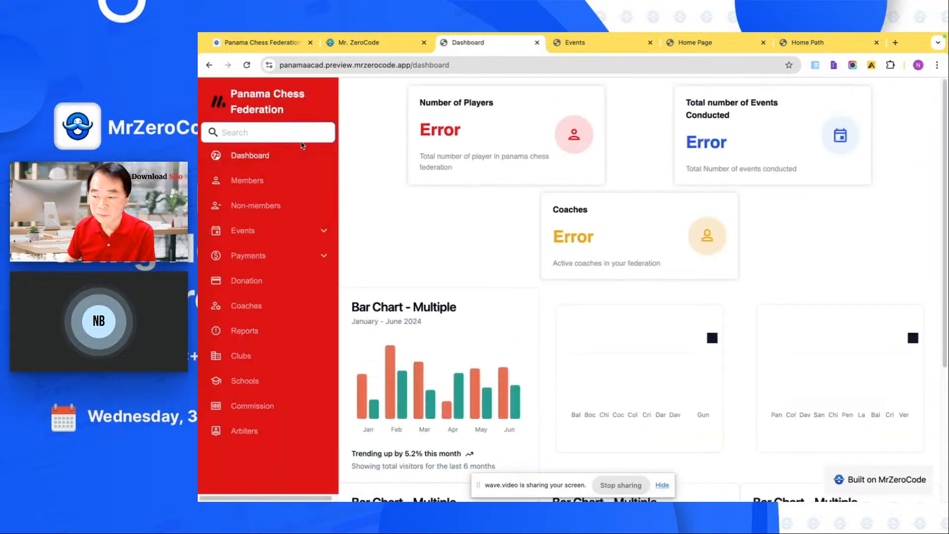
pyautogui.scroll(-3, 455, 205)
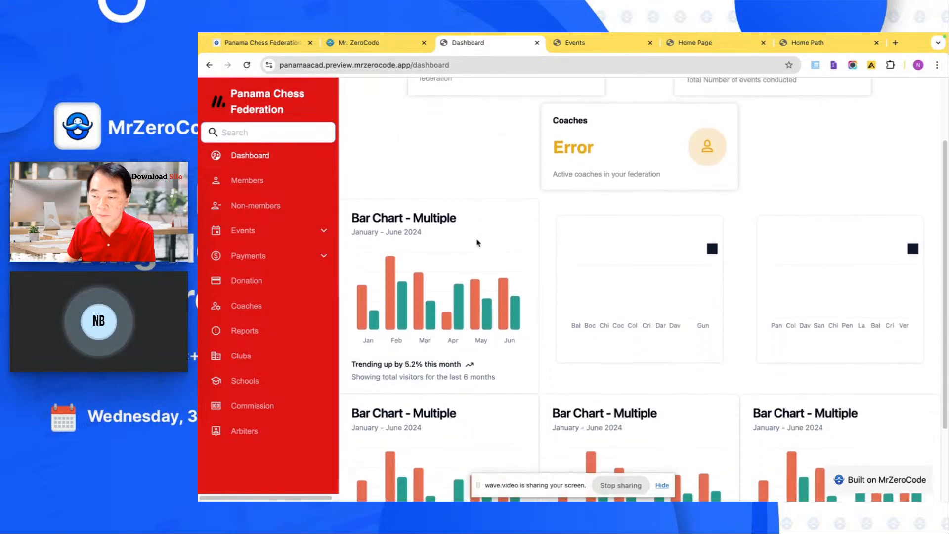
pyautogui.scroll(-1, 477, 243)
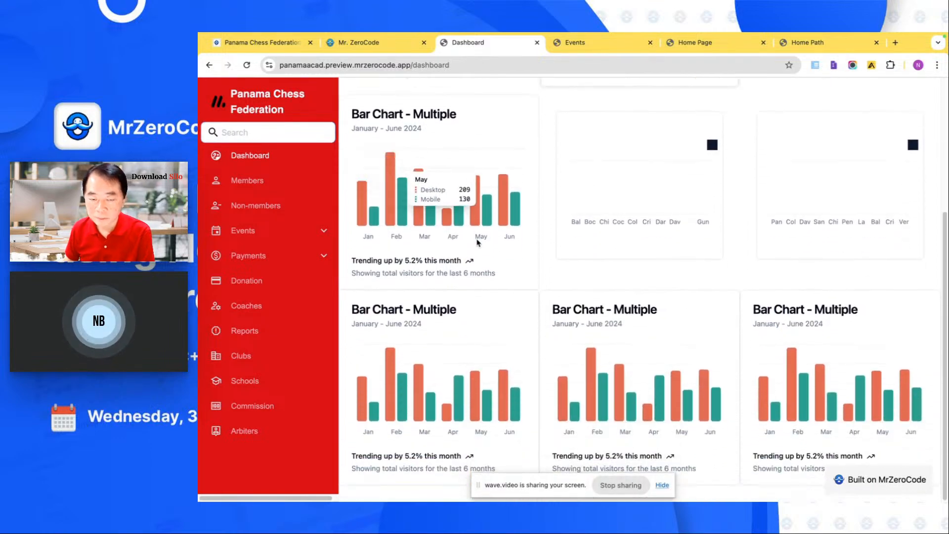
# - Look over the tournament cards on the View Events page and examine the fields of the Create Event form
pyautogui.click(253, 232)
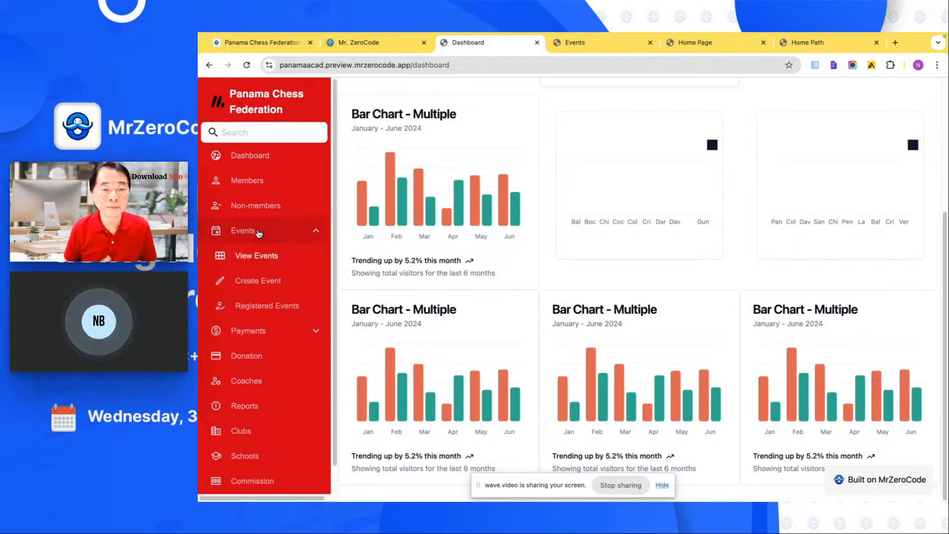
pyautogui.click(260, 256)
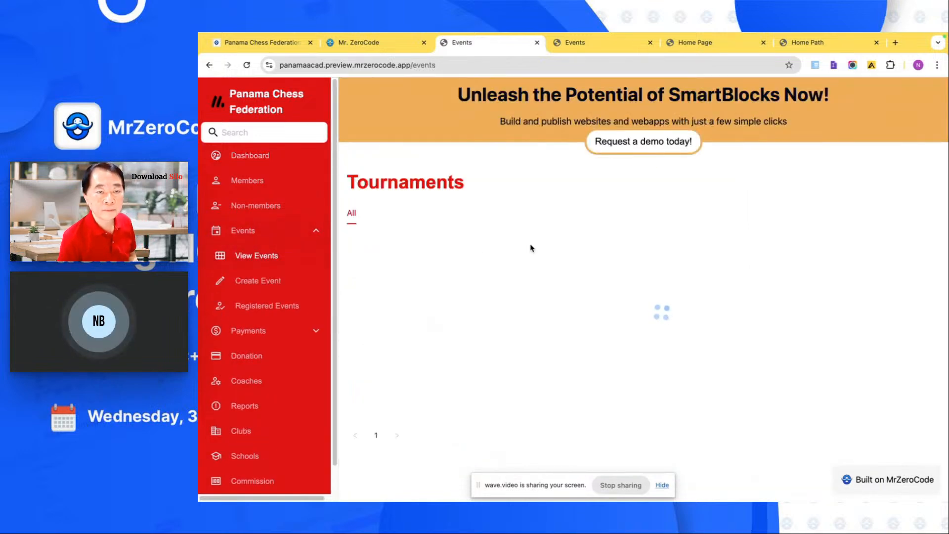
pyautogui.scroll(-2, 369, 246)
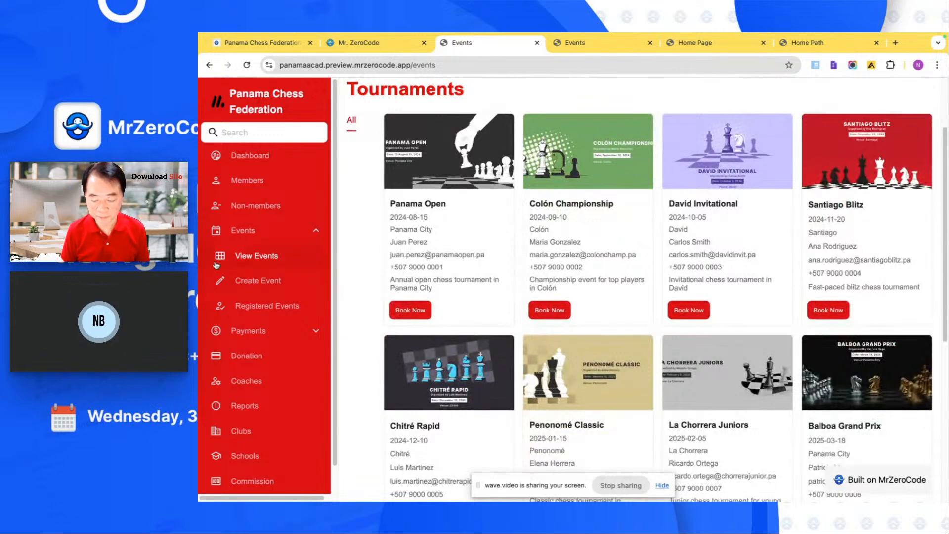
pyautogui.click(248, 279)
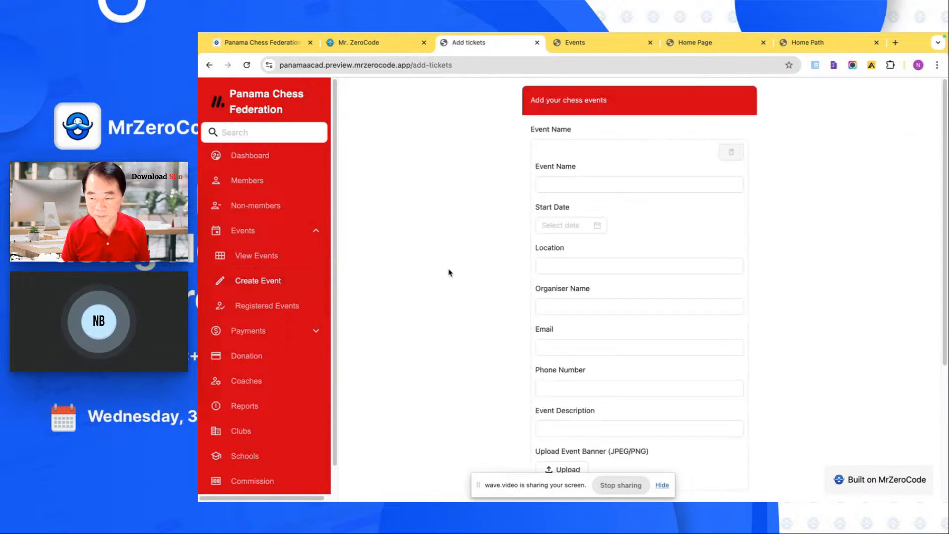
pyautogui.scroll(-2, 542, 233)
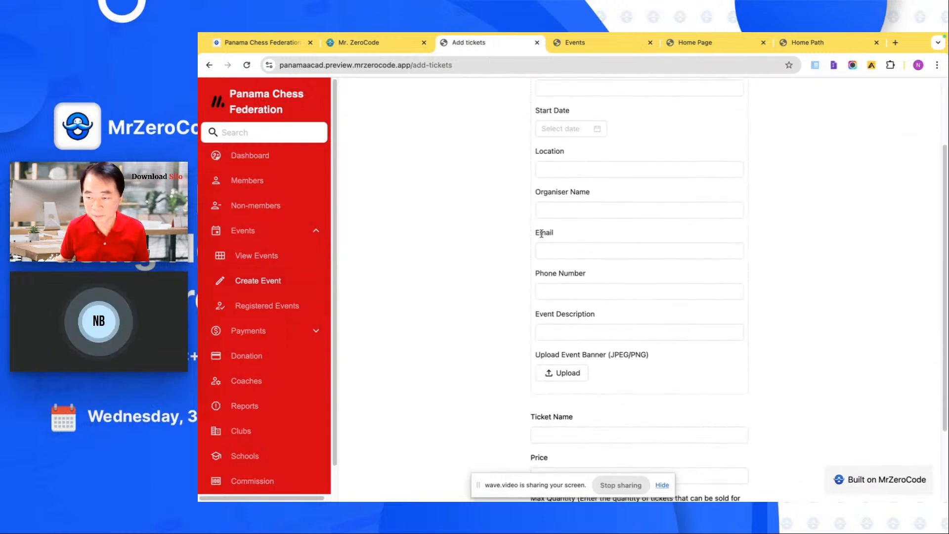
pyautogui.scroll(-2, 542, 234)
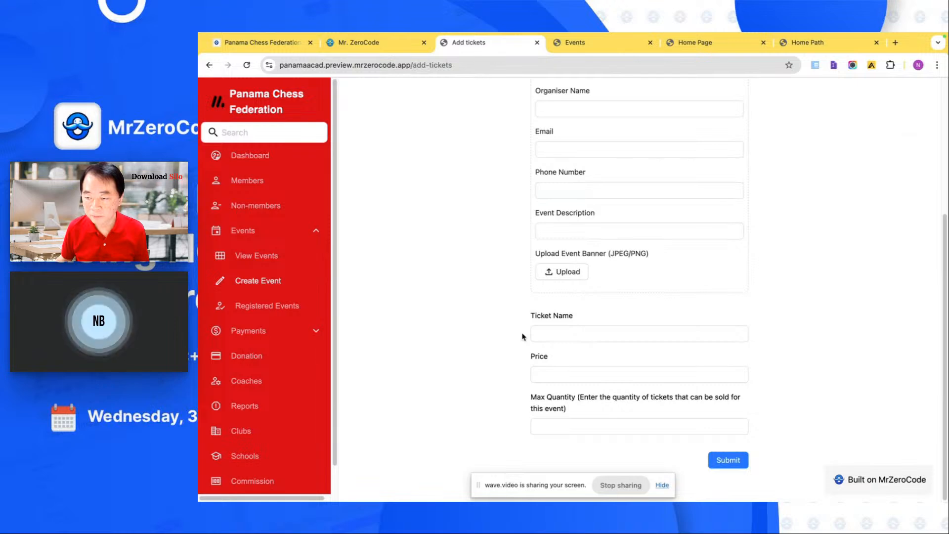
# - Open the Panama Open registration from Registered Events and view the users registered for its General Admission ticket
pyautogui.click(293, 307)
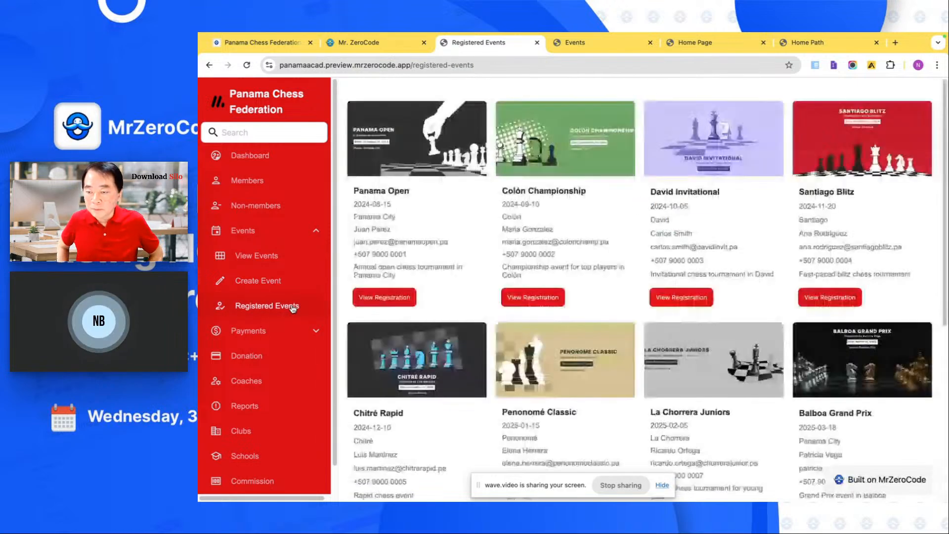
pyautogui.click(382, 297)
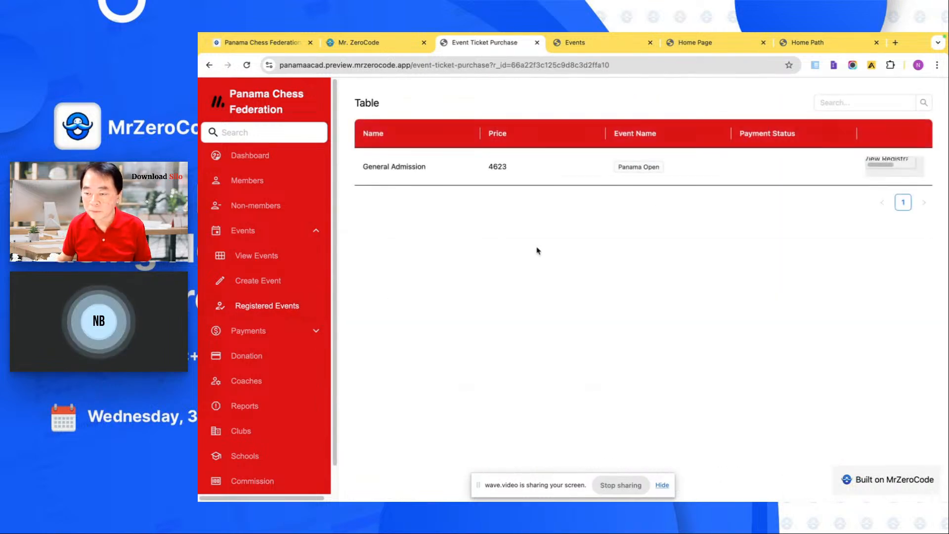
pyautogui.click(888, 163)
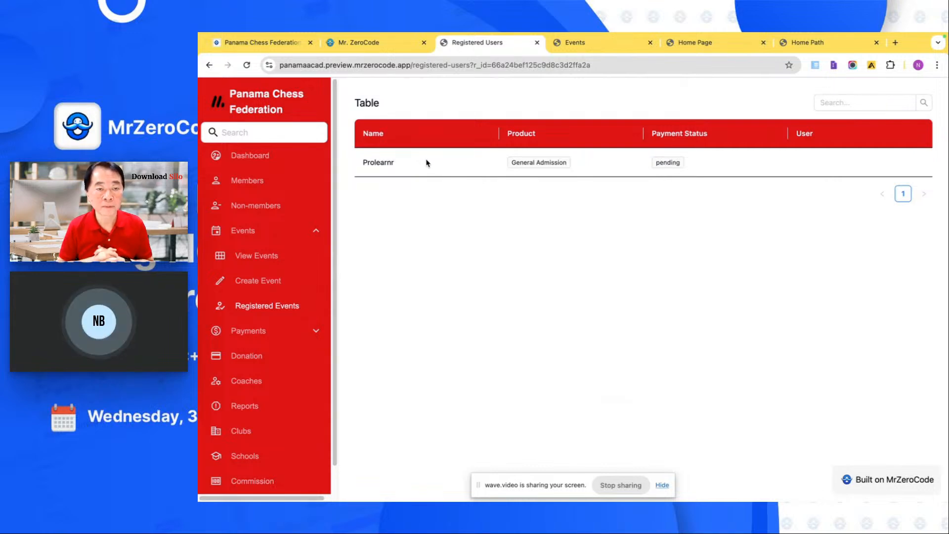
# - Revisit the previewed Dashboard and show the member details table on the Members page
pyautogui.click(283, 156)
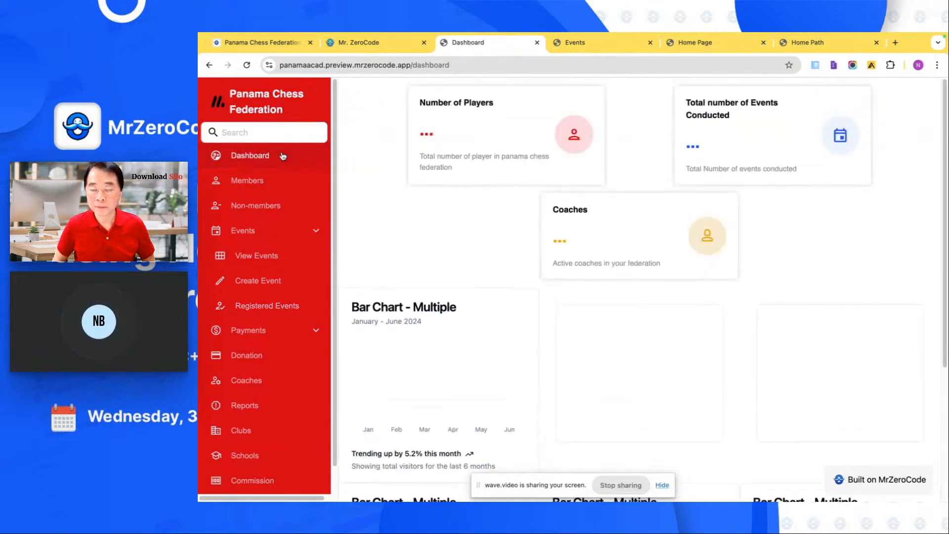
pyautogui.click(269, 186)
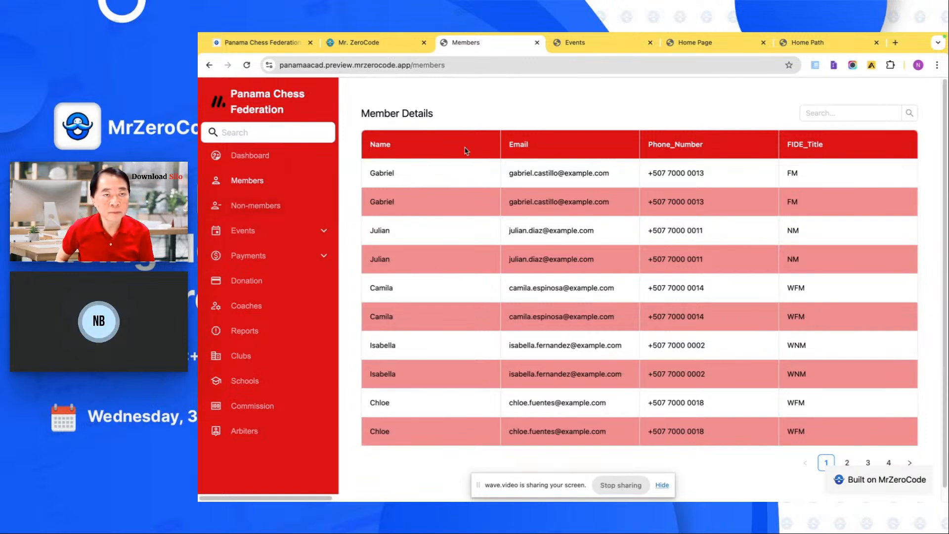
# - Return to the FMS app in the builder and inspect the Dashboard page's sidebar and bar chart sections
pyautogui.click(407, 46)
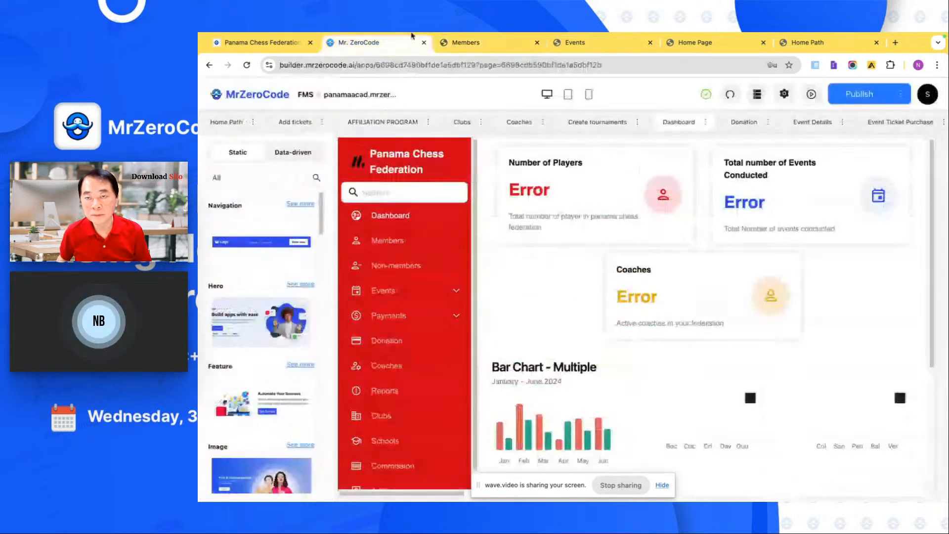
pyautogui.click(401, 166)
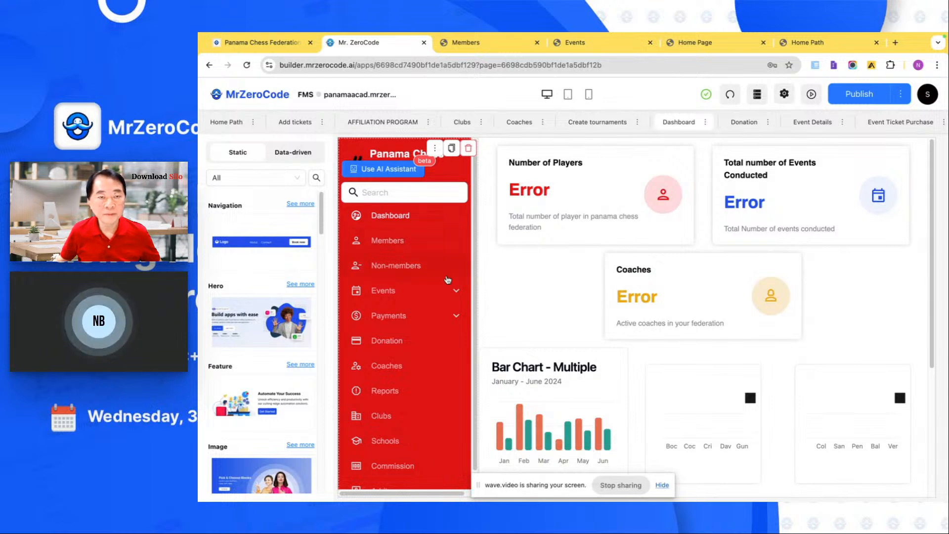
pyautogui.click(500, 354)
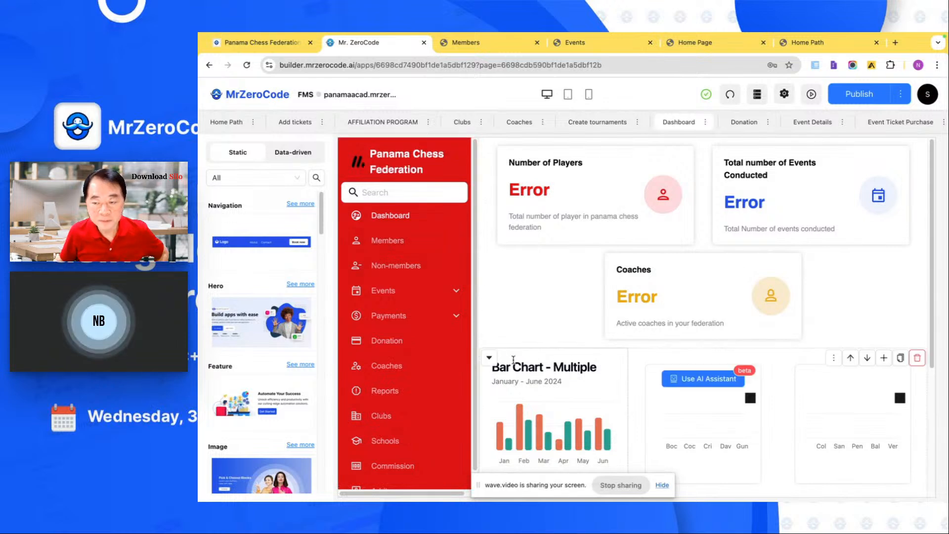